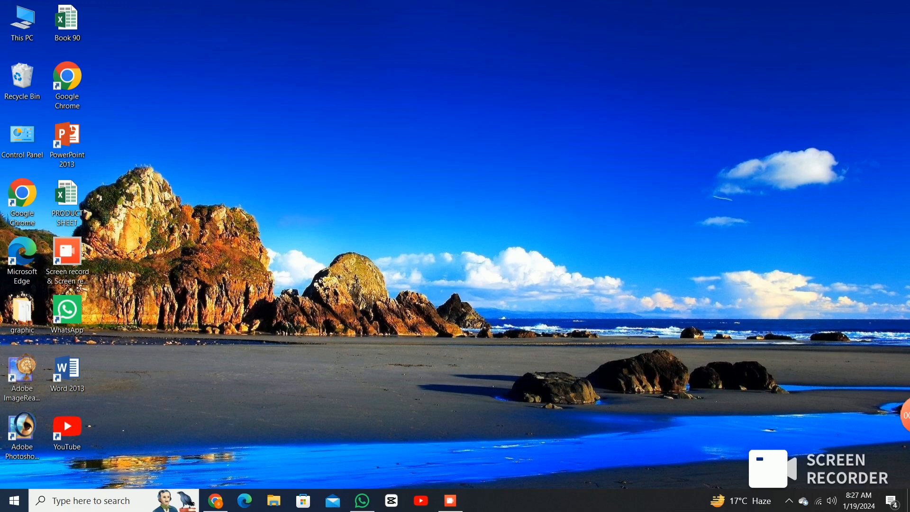
Open the Book 90 workbook from the desktop and maximize its window
right_click(372, 66)
click(398, 100)
double_click(71, 23)
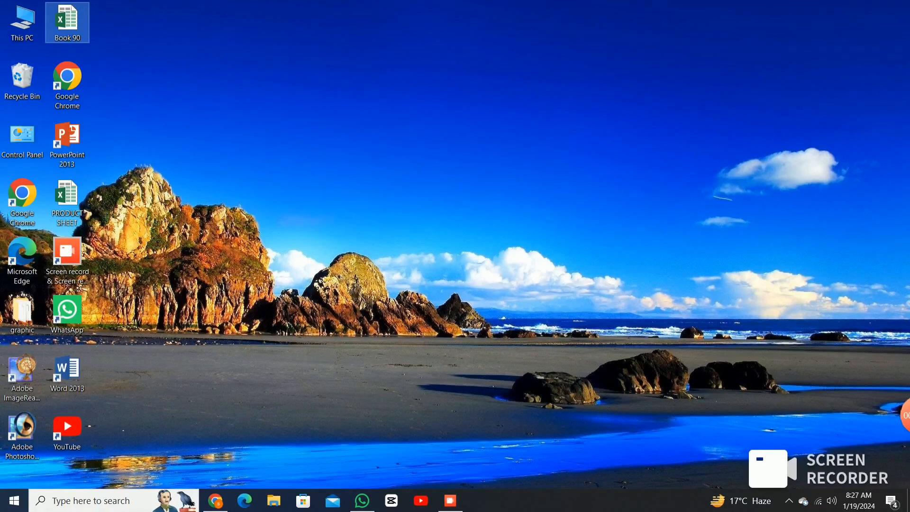
right_click(75, 28)
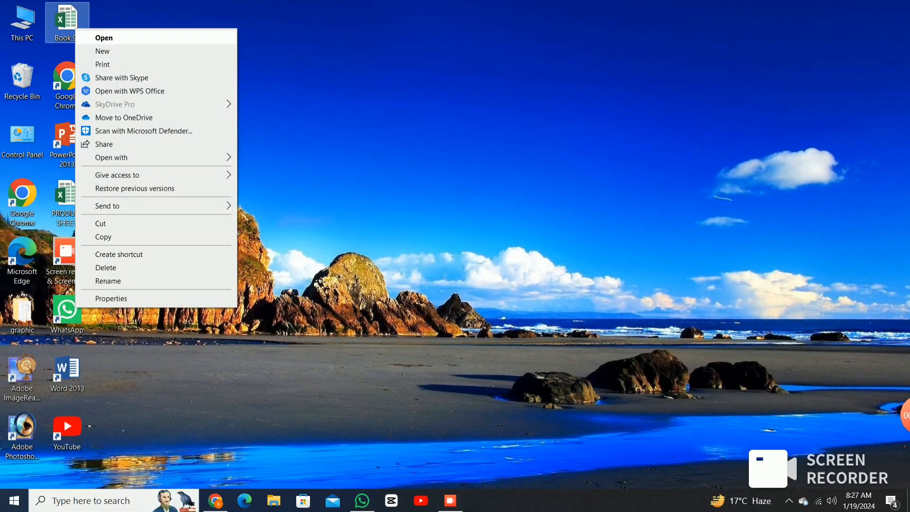
click(104, 38)
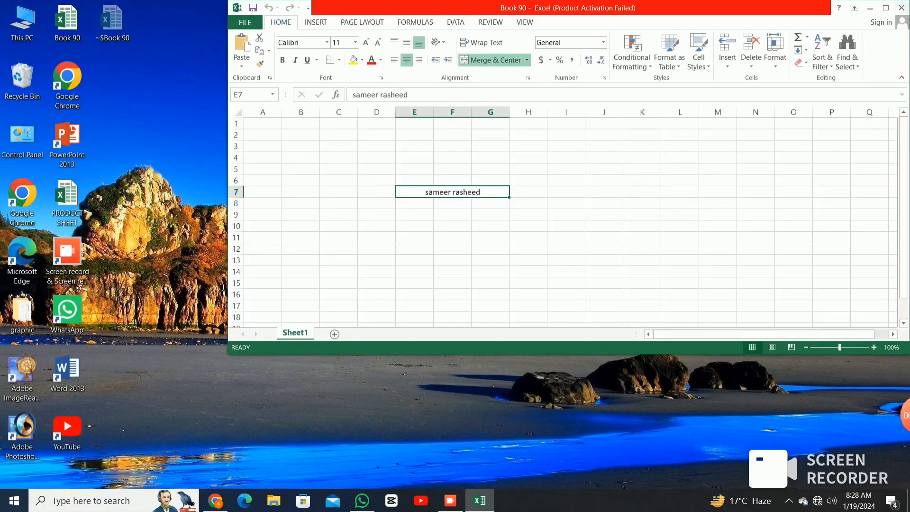
click(885, 8)
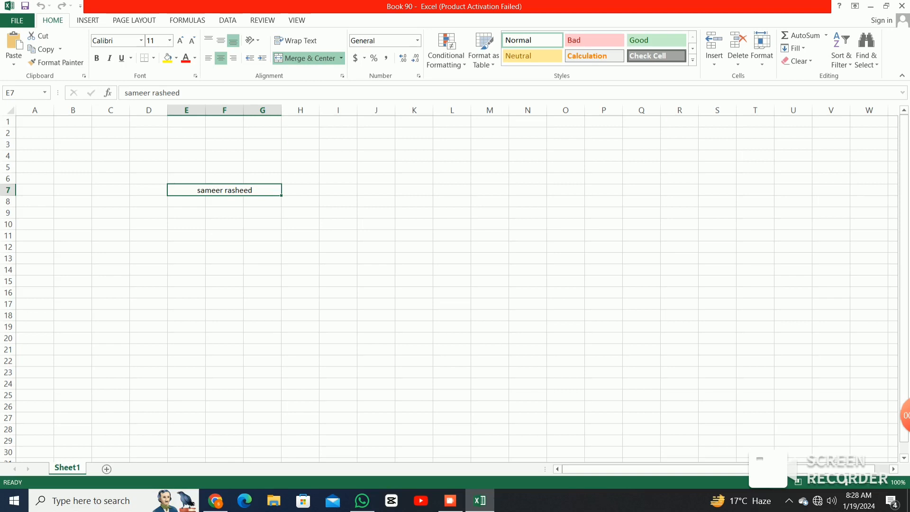
Clear the name from the merged cell E7:G7 and unmerge it
key(BackSpace)
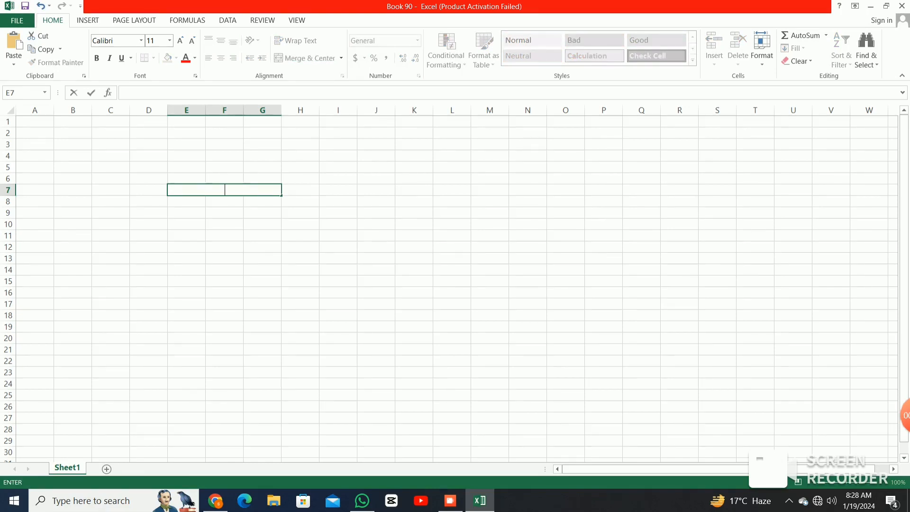
click(338, 156)
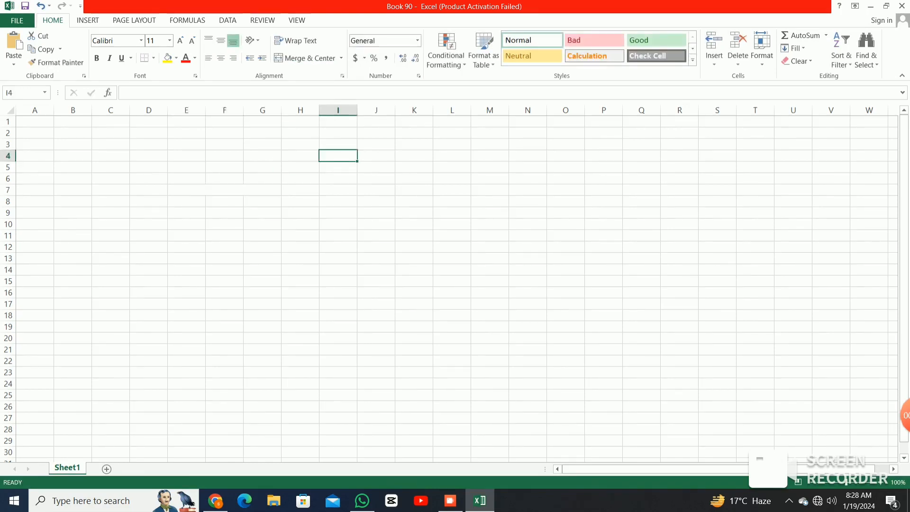
click(224, 190)
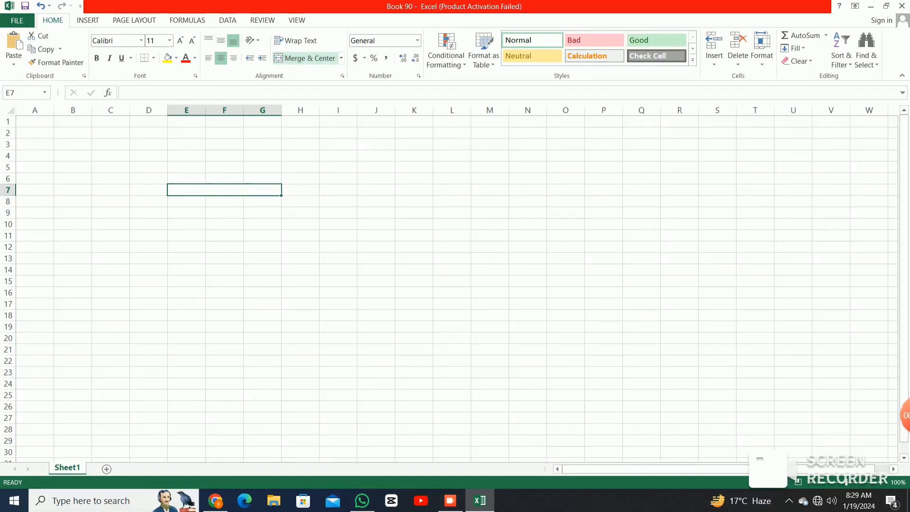
click(304, 59)
click(262, 179)
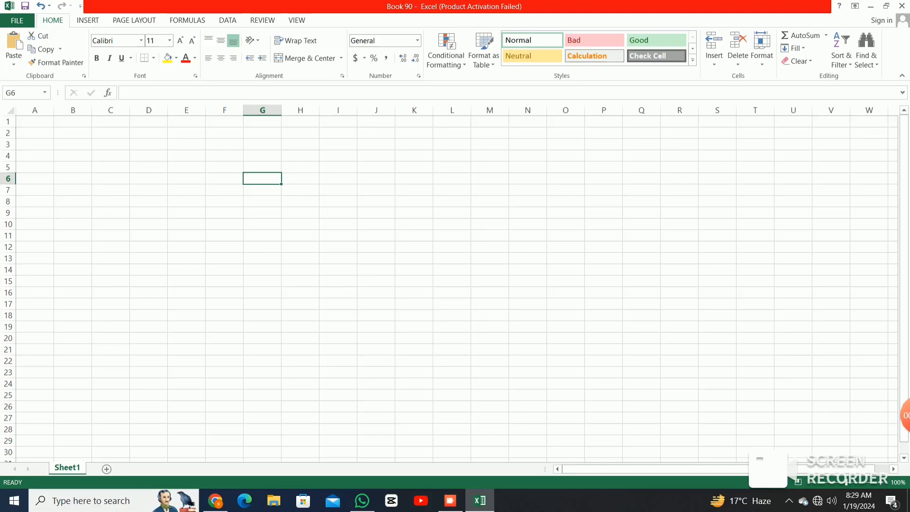
click(35, 122)
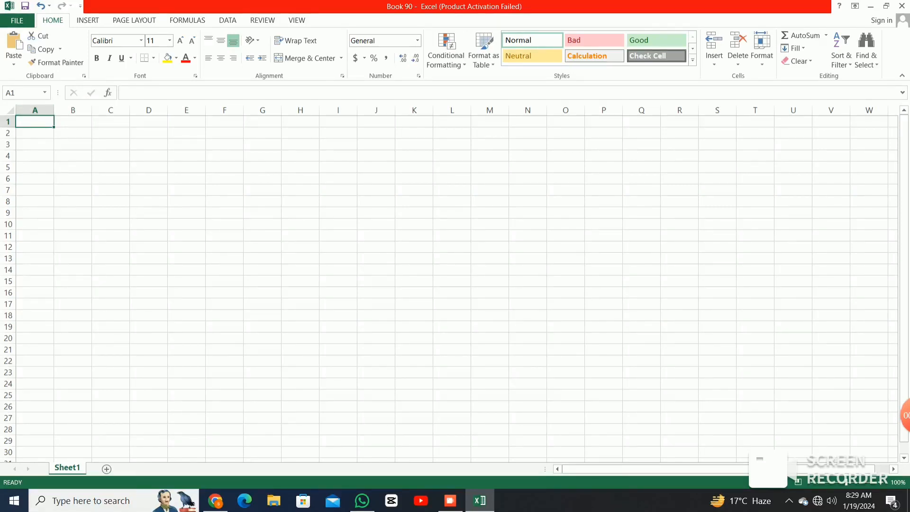
click(73, 133)
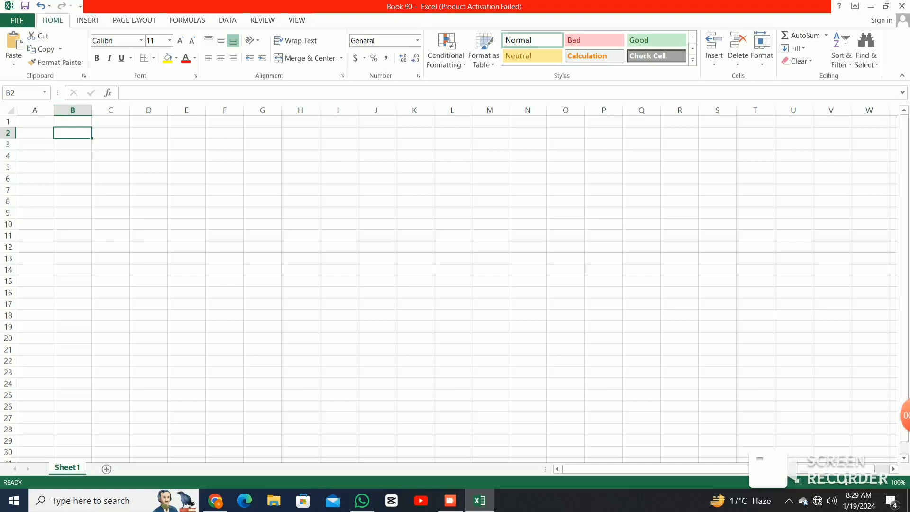
click(72, 167)
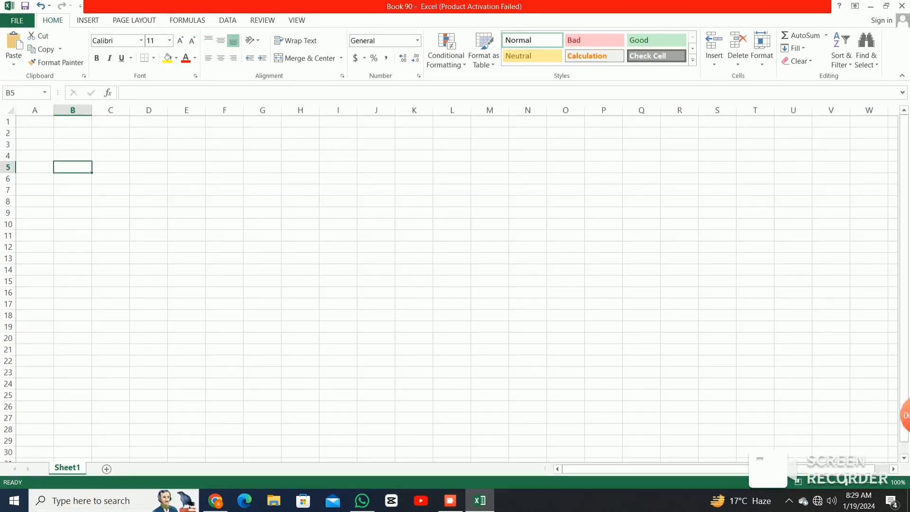
click(73, 179)
click(73, 247)
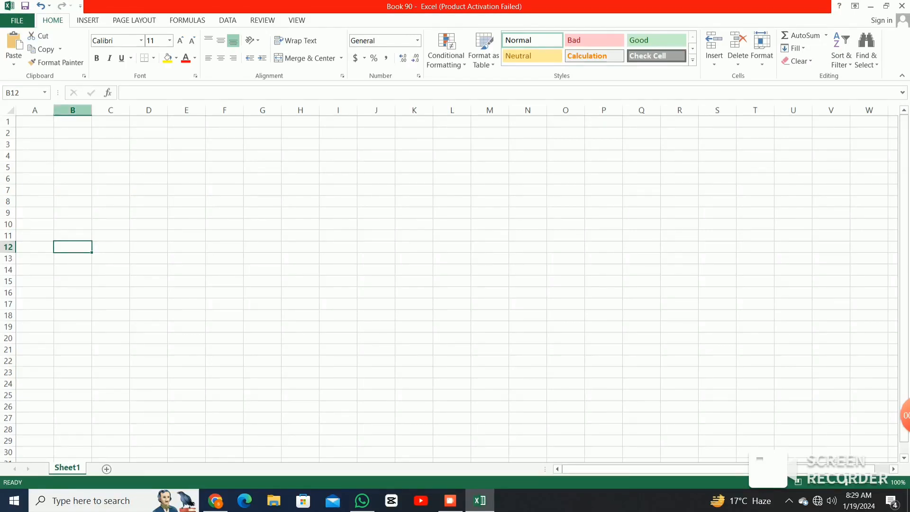
click(73, 110)
click(111, 110)
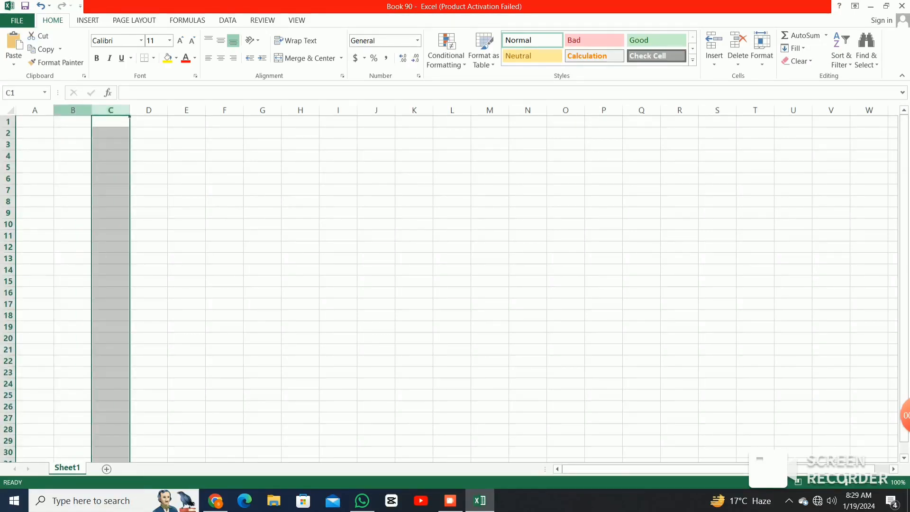
click(34, 110)
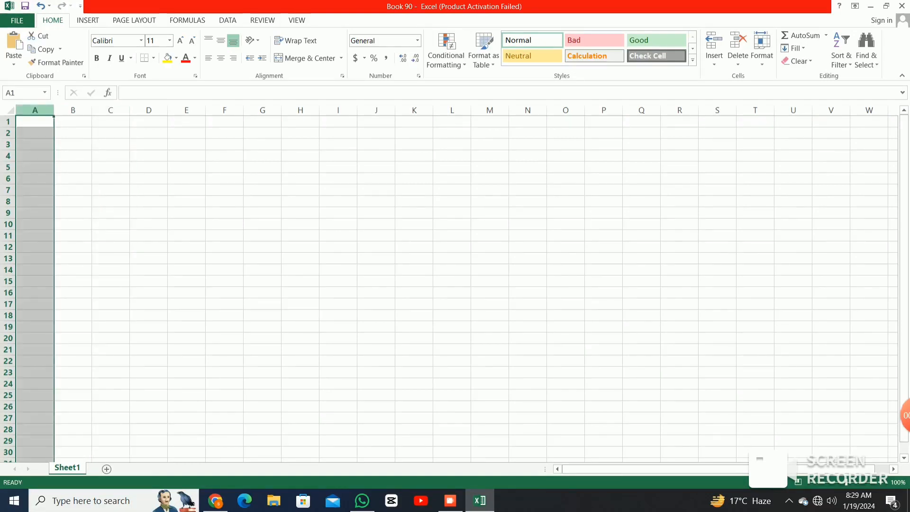
click(73, 167)
click(34, 121)
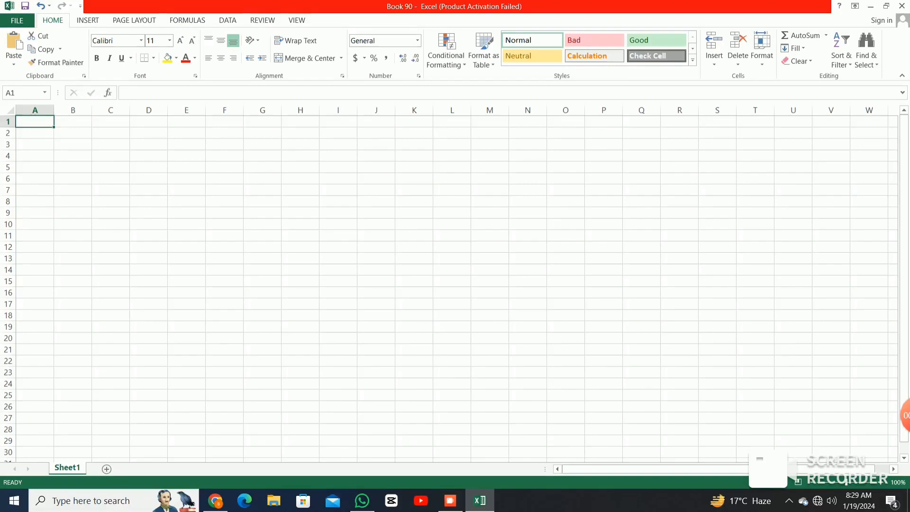
click(34, 144)
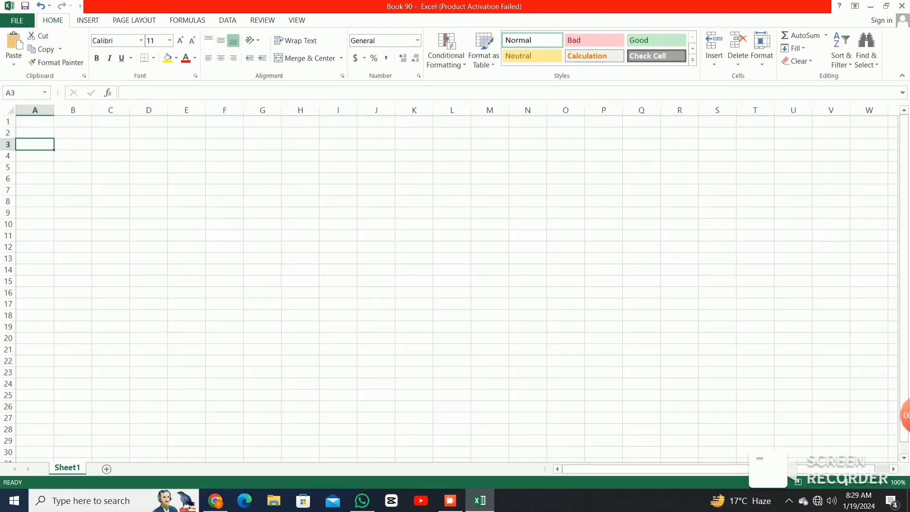
click(73, 190)
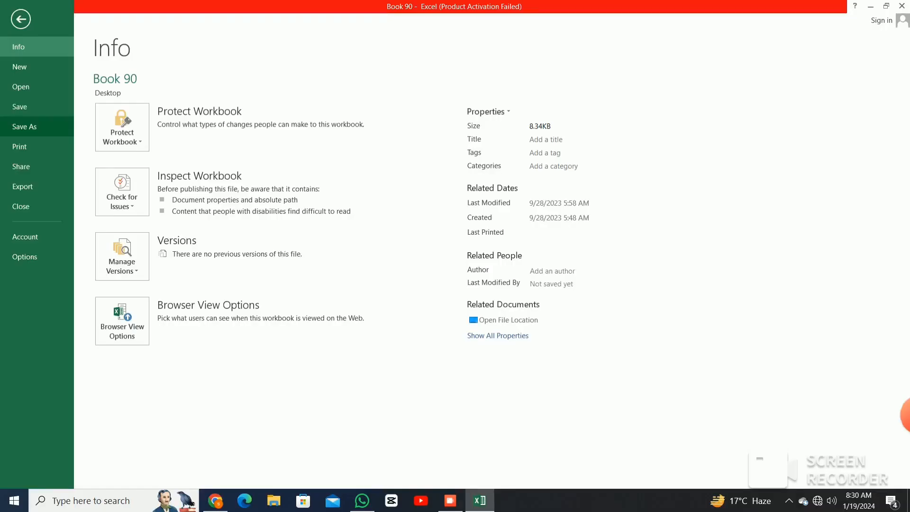
click(24, 126)
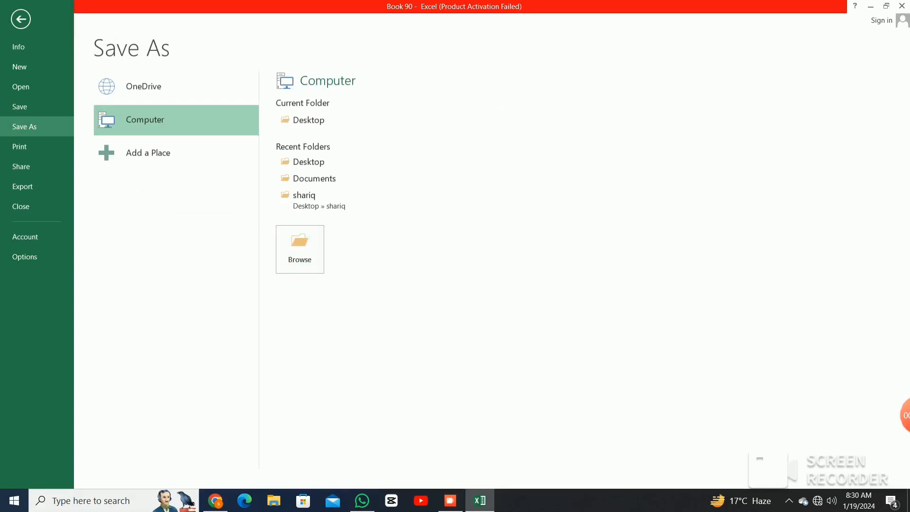
click(20, 19)
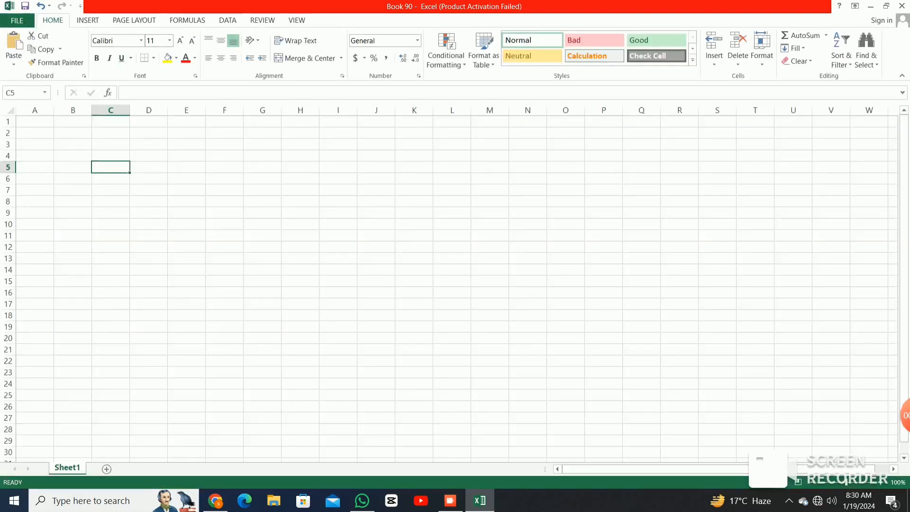
click(148, 156)
click(186, 179)
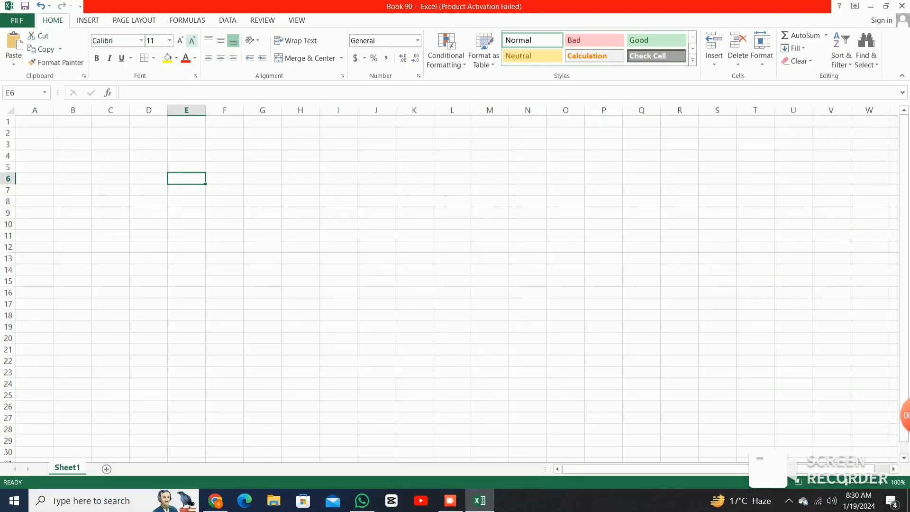
click(187, 190)
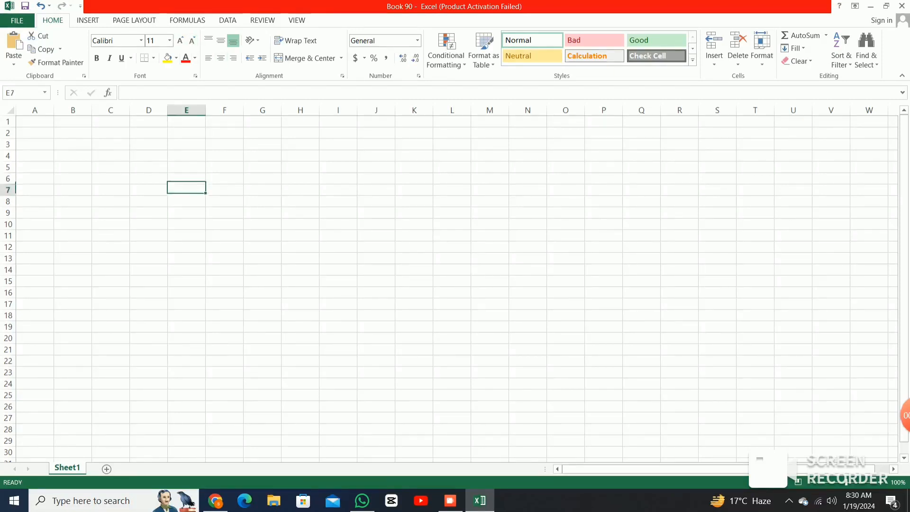
click(224, 190)
click(148, 156)
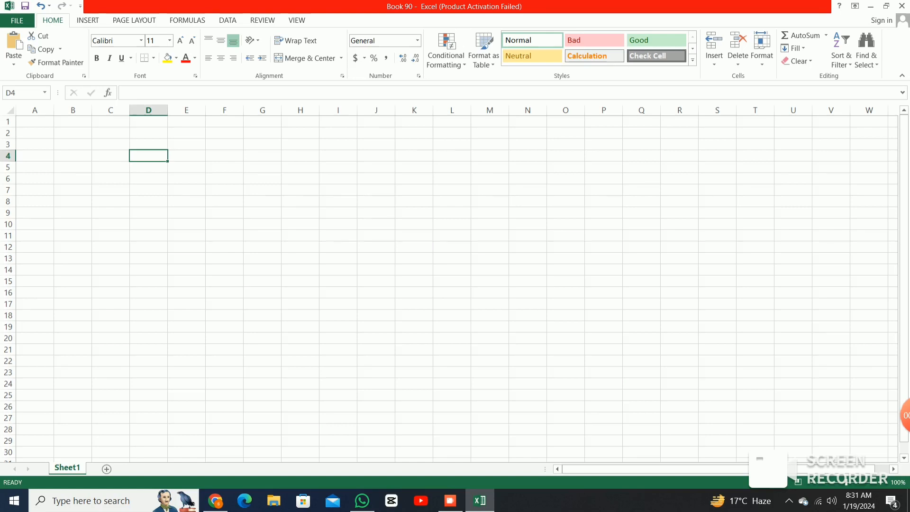
click(224, 247)
click(186, 201)
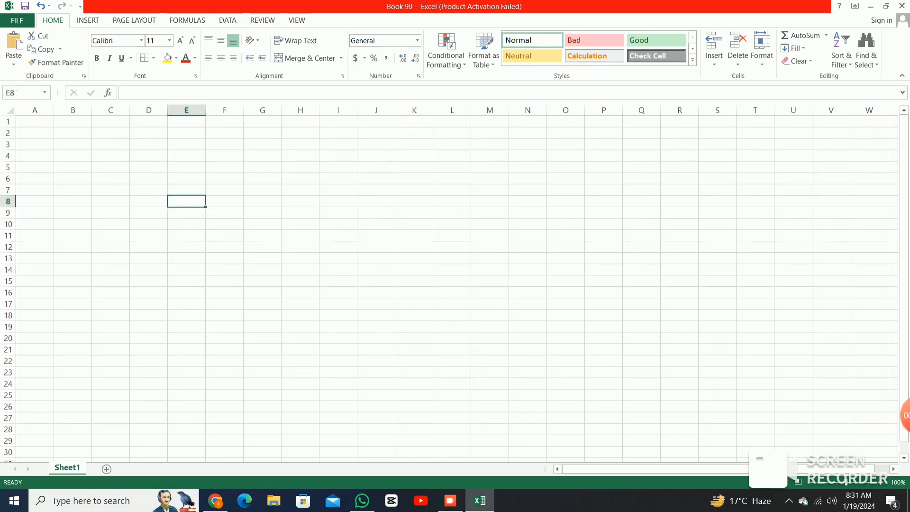
click(414, 270)
click(452, 350)
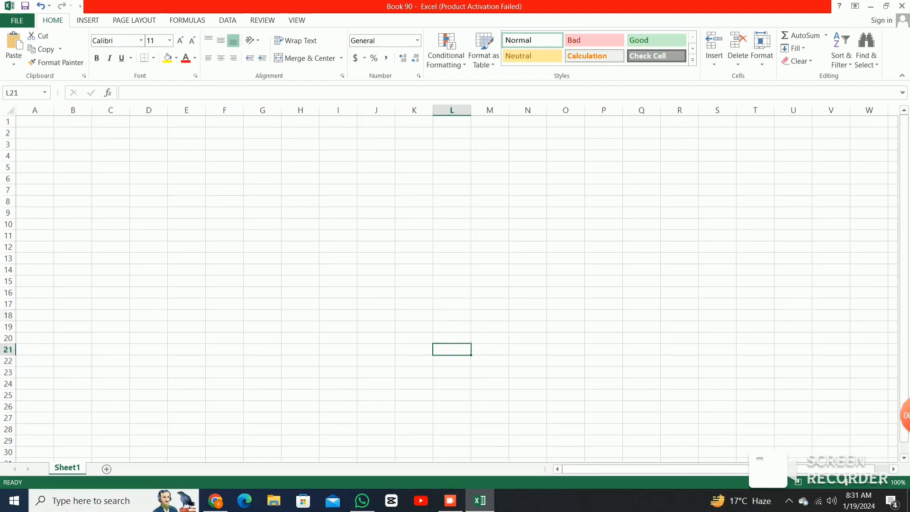
click(451, 315)
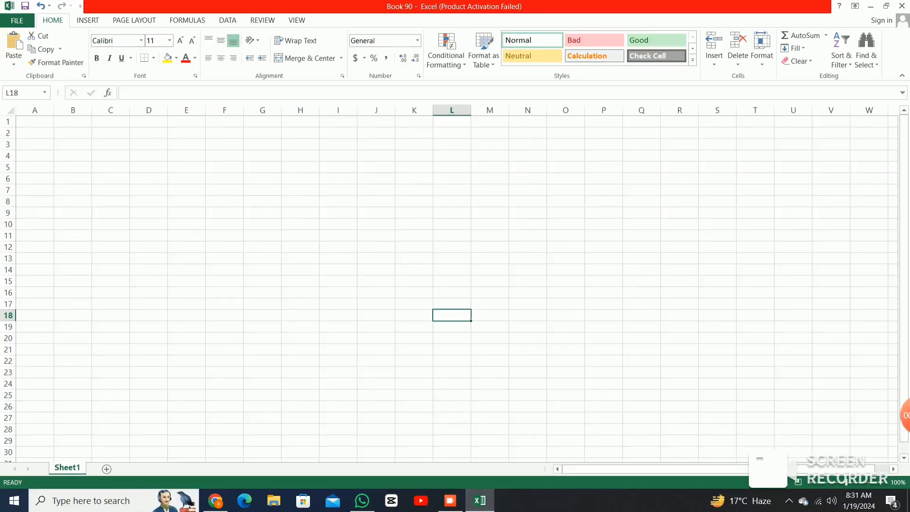
Try a merged and centered block across G1:L2, moving it to H1:M2 and unmerging it again
drag(262, 122, 451, 133)
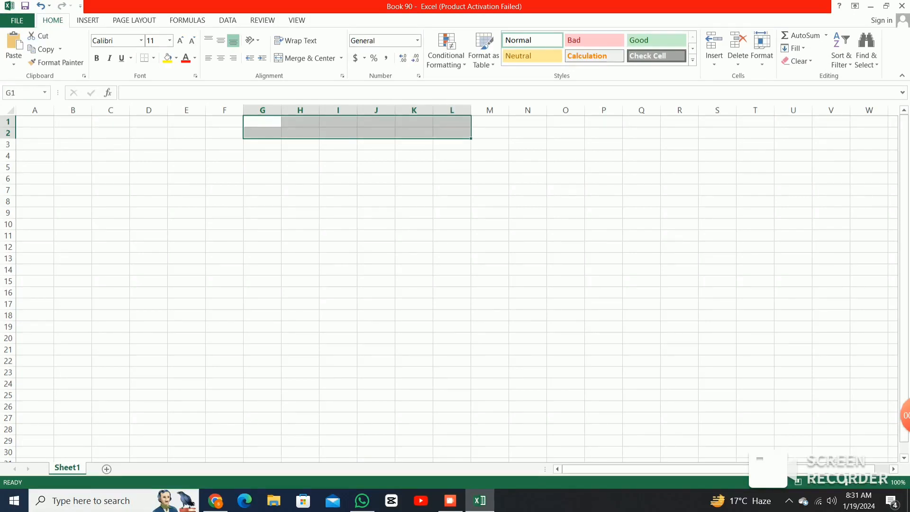
click(306, 57)
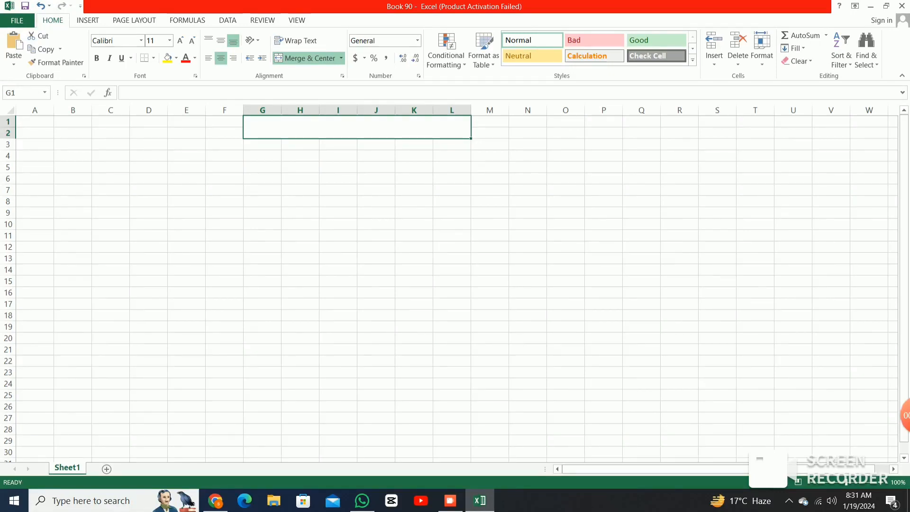
click(357, 138)
drag(356, 138, 405, 119)
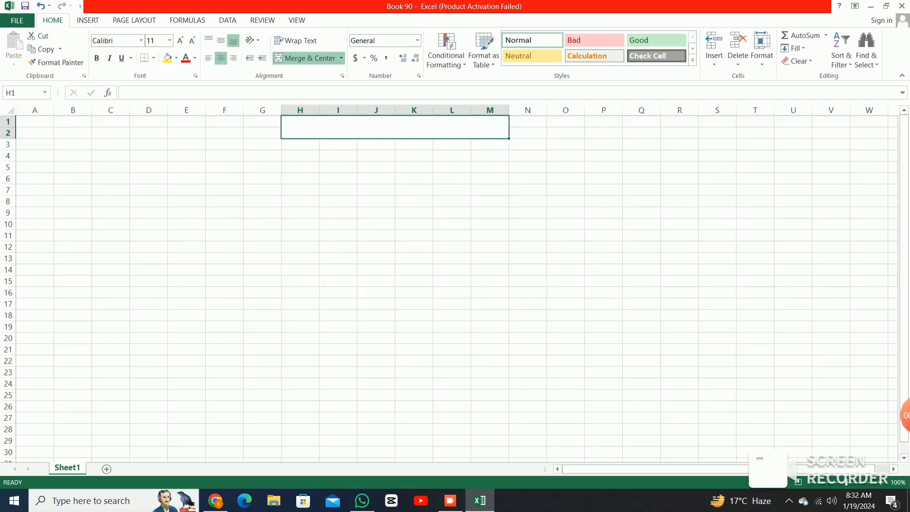
click(306, 58)
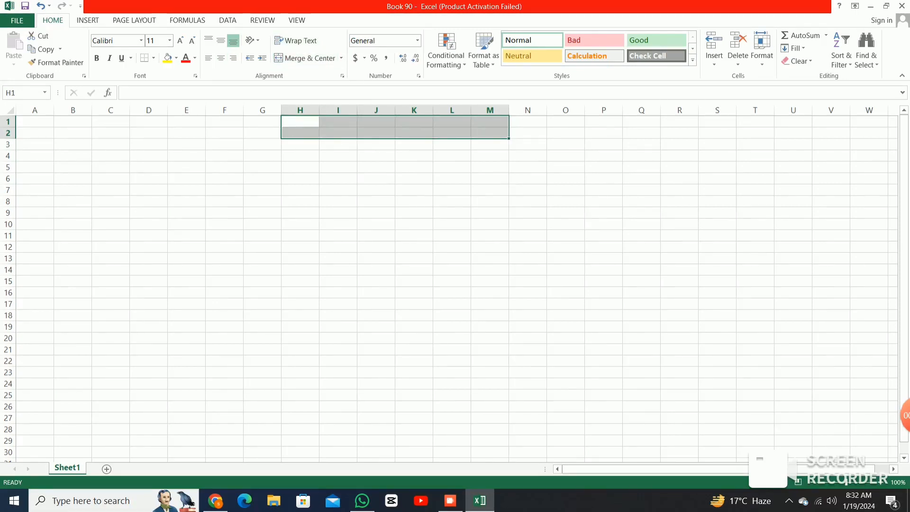
Merge and center cells G1:L3 as the heading area of the sheet
click(262, 121)
drag(262, 122, 452, 145)
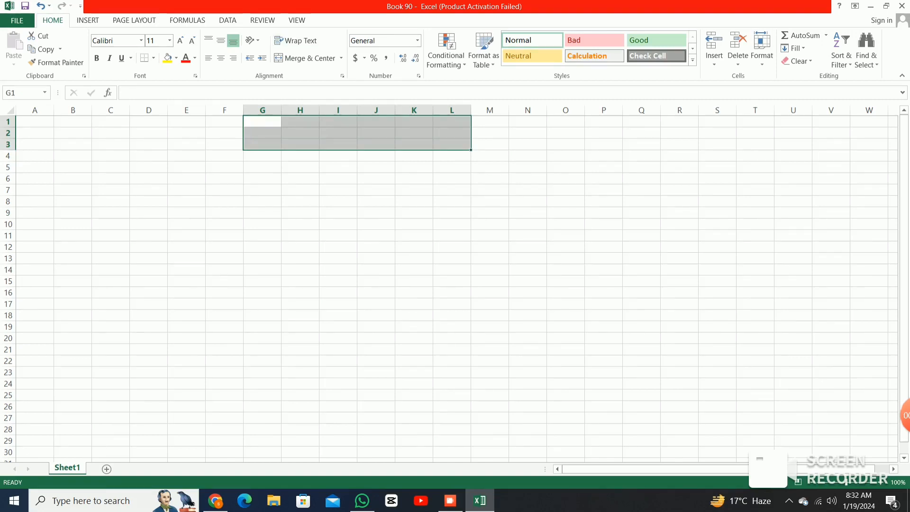
click(305, 58)
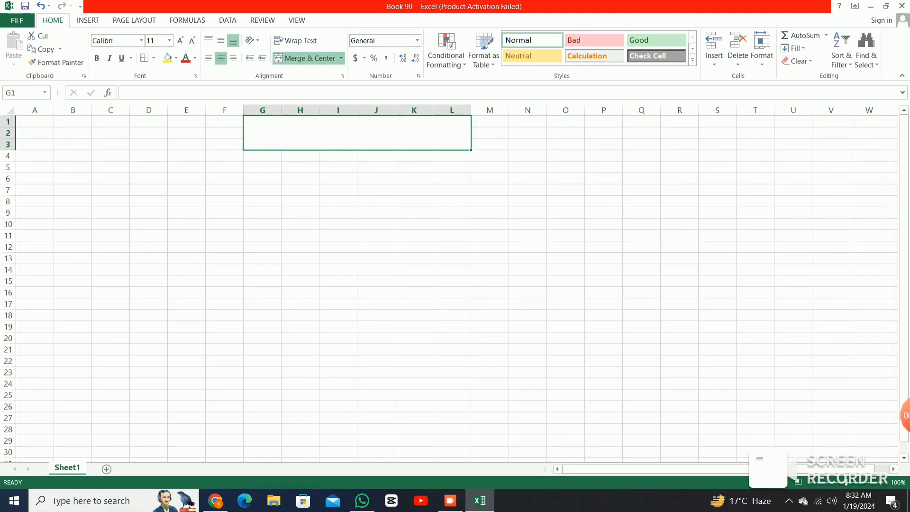
Enter the heading "Formating Assignment" at font size 26 in the merged cell G1:L3
double_click(357, 133)
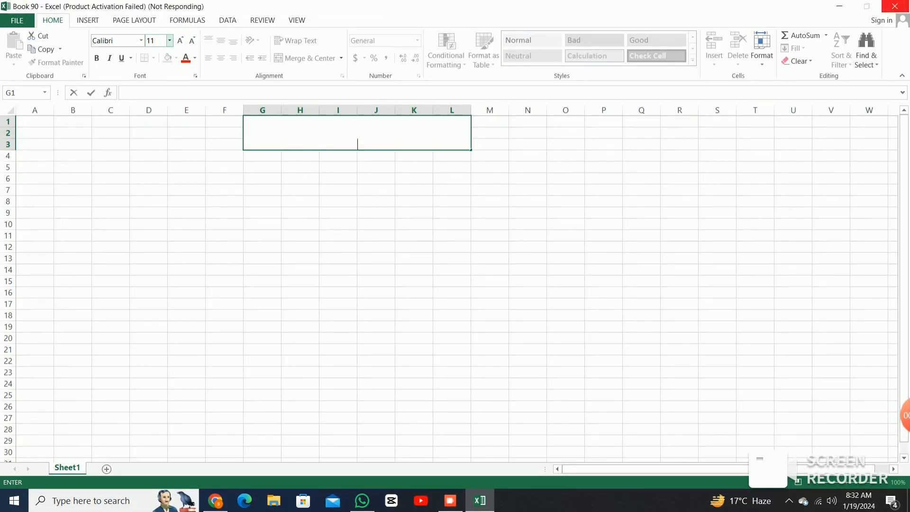
click(170, 41)
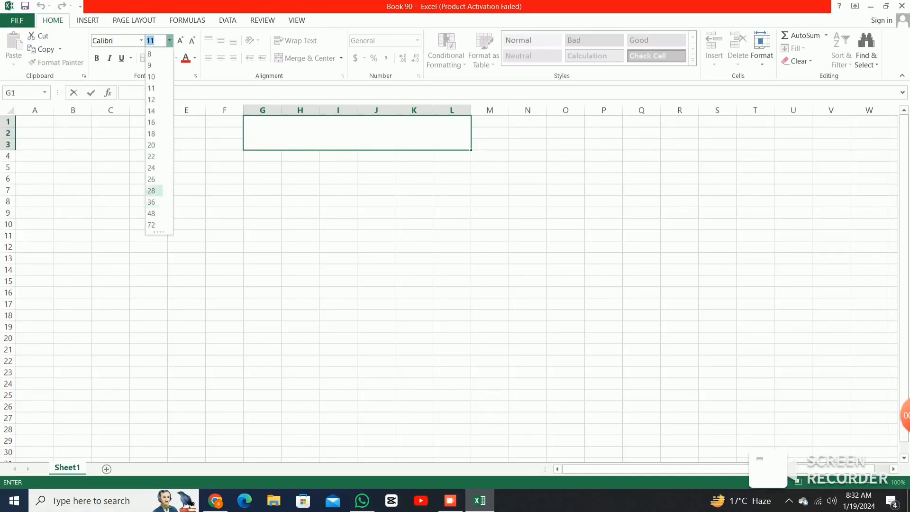
click(151, 180)
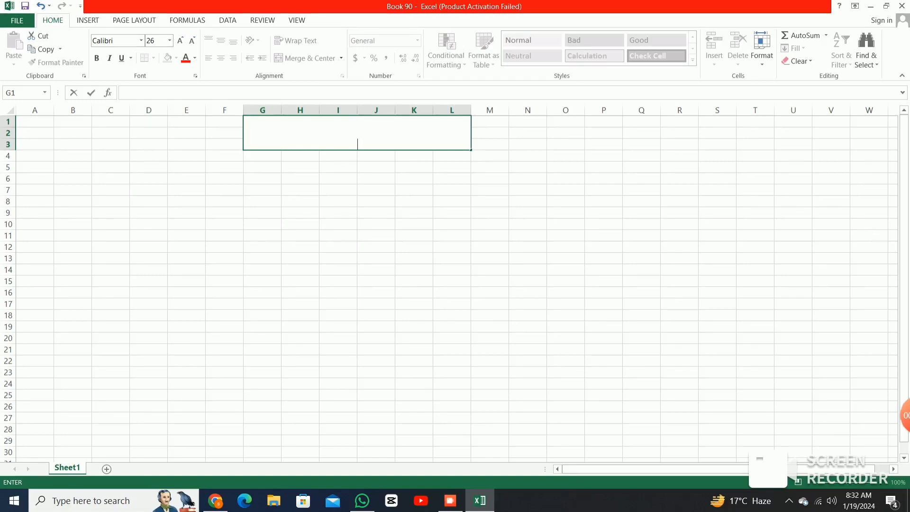
text(Forma)
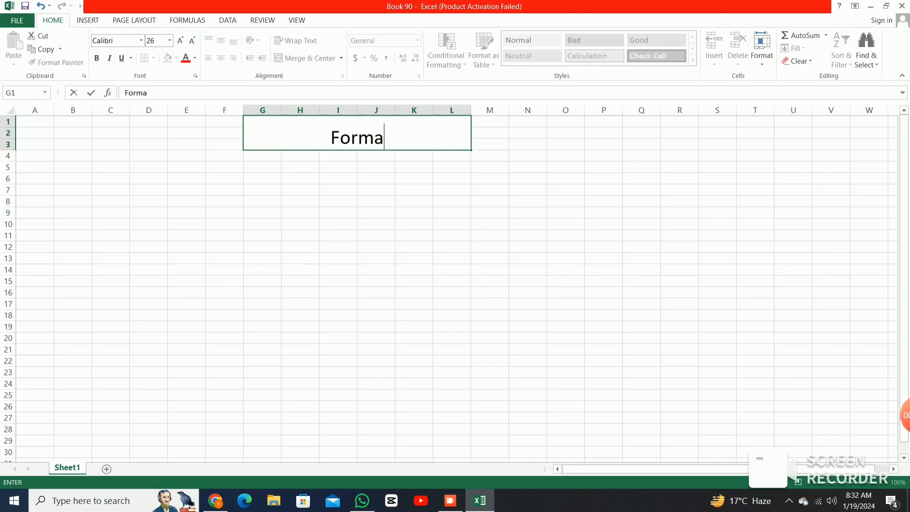
text(tin)
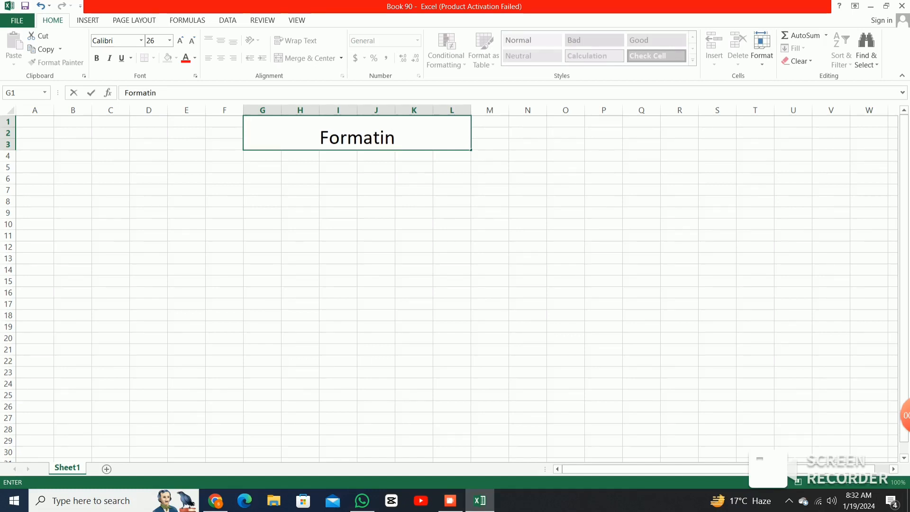
text(g)
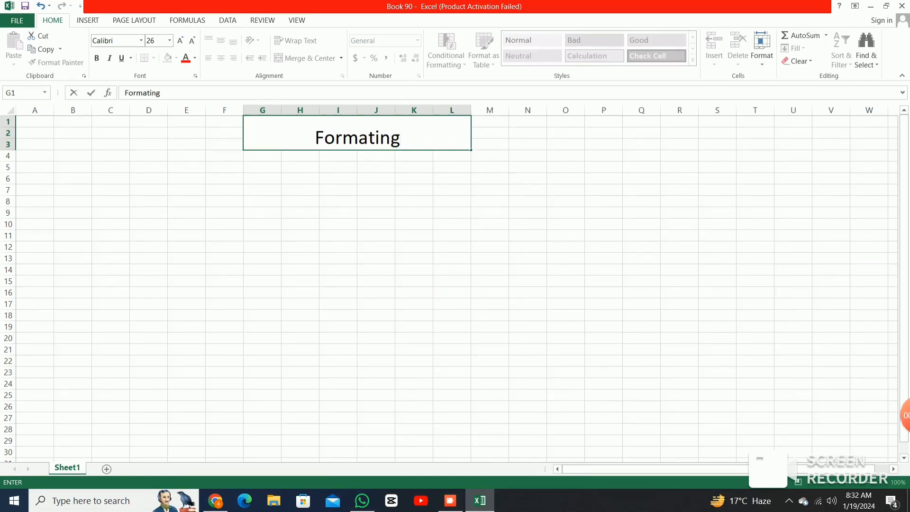
text( Ass)
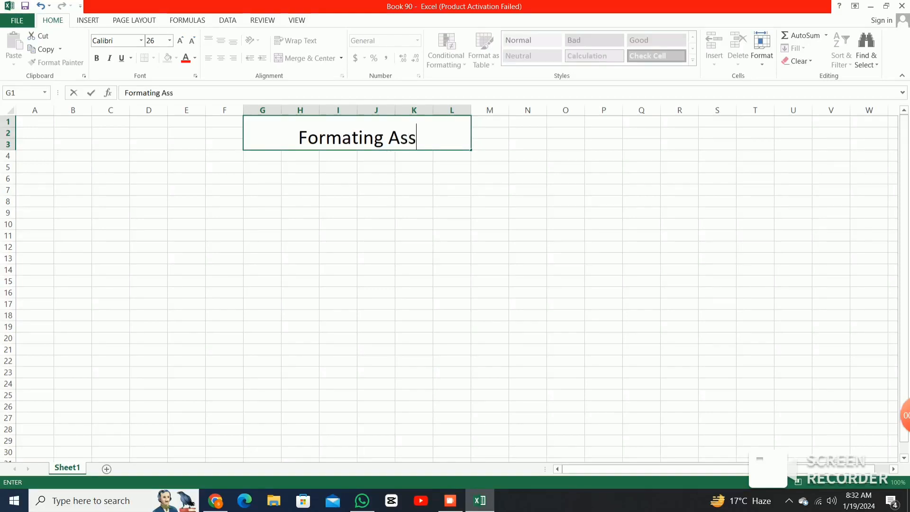
text(i)
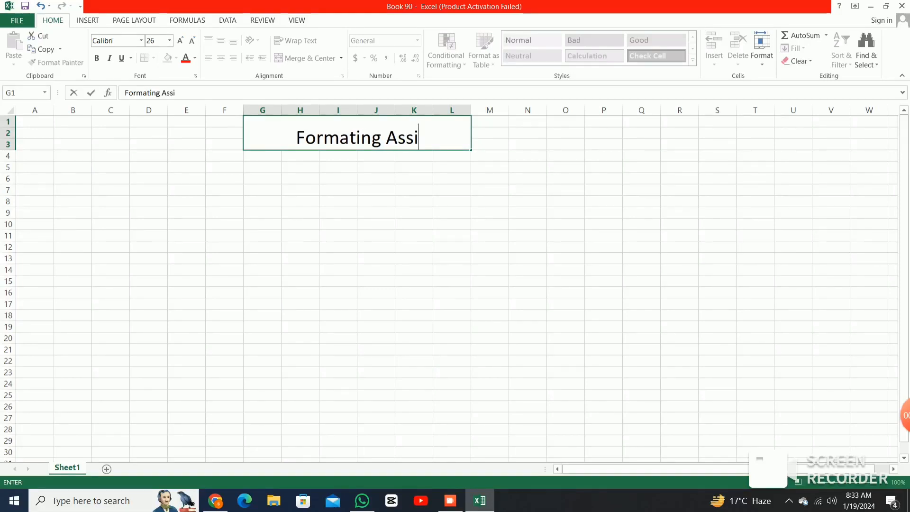
text(gn)
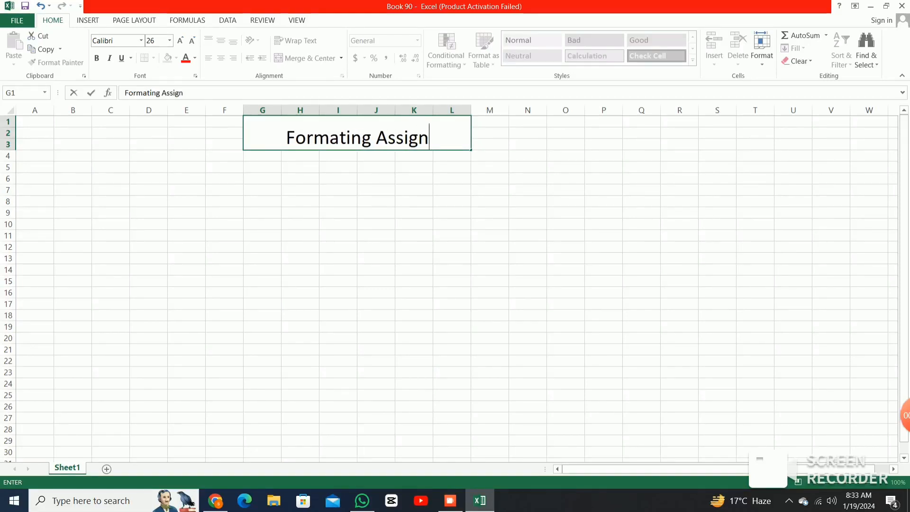
text(men)
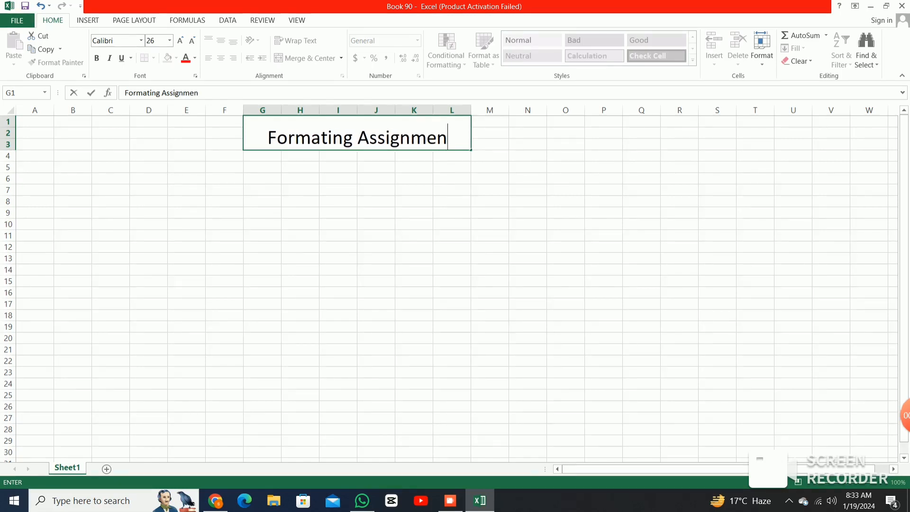
text(t)
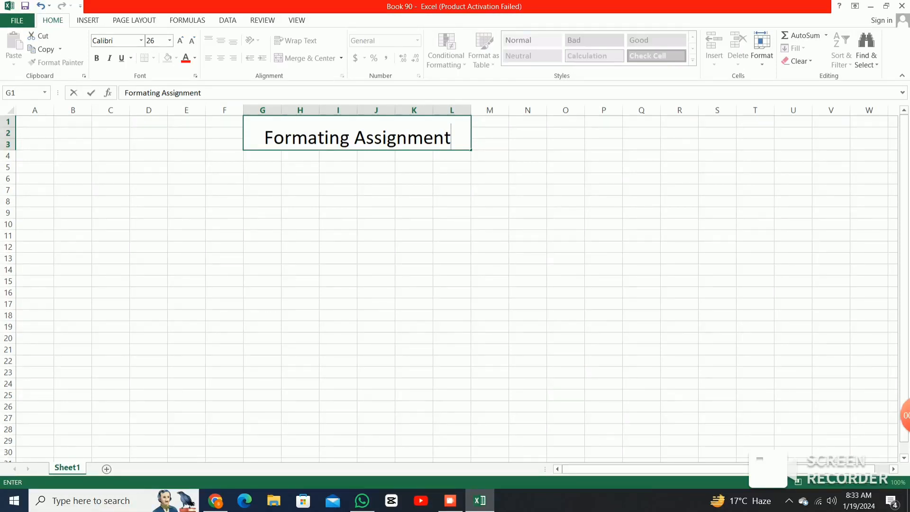
key(Return)
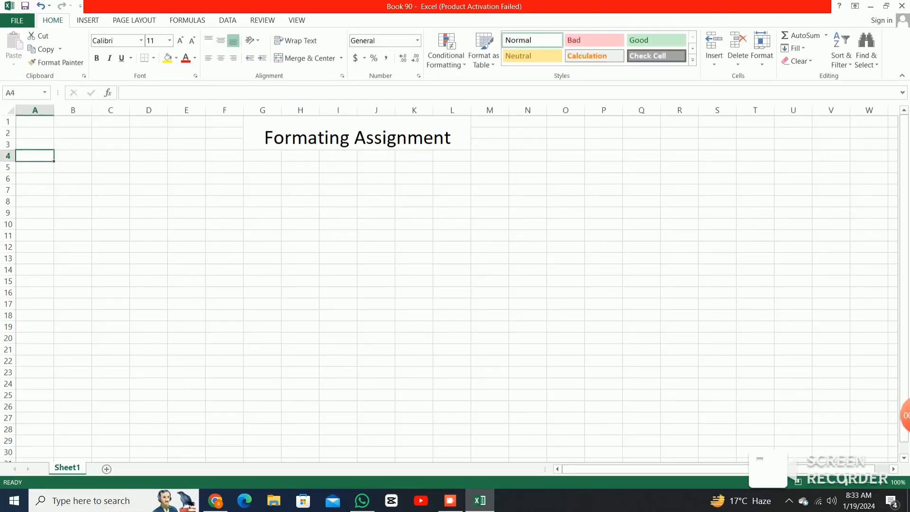
key(Down)
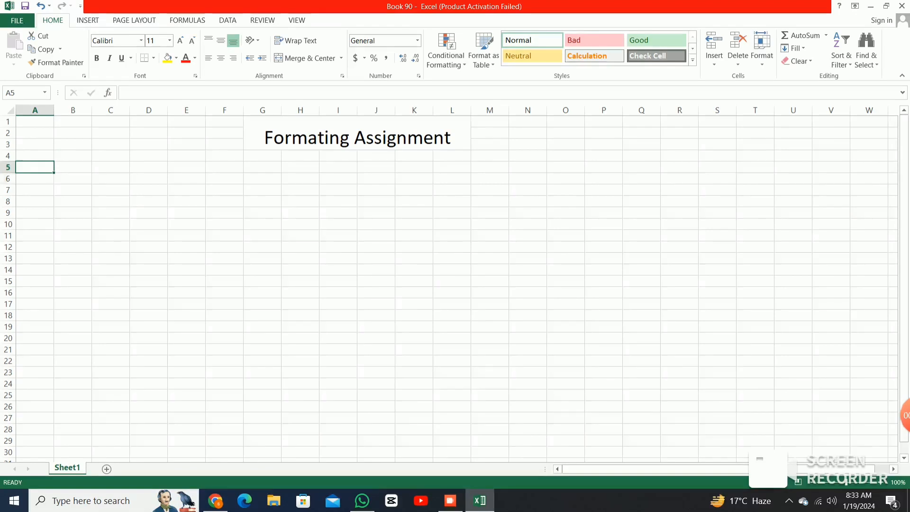
drag(35, 167, 72, 167)
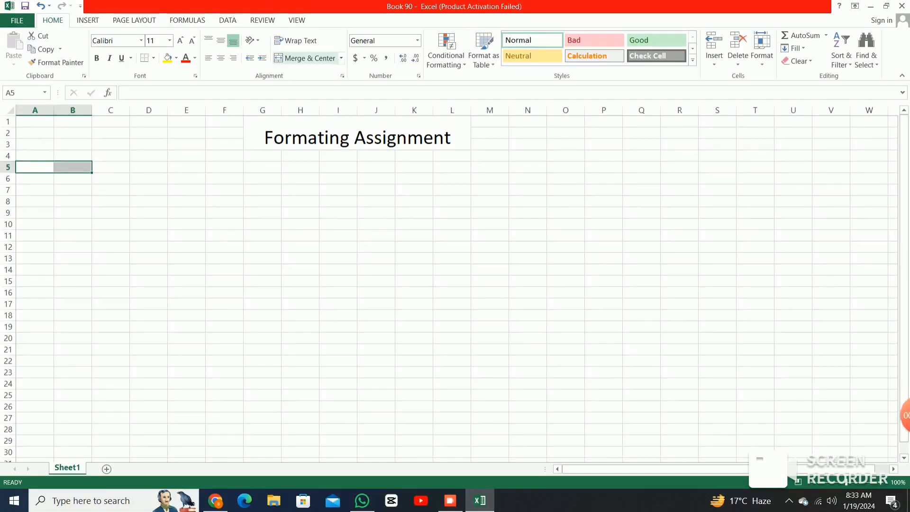
click(306, 58)
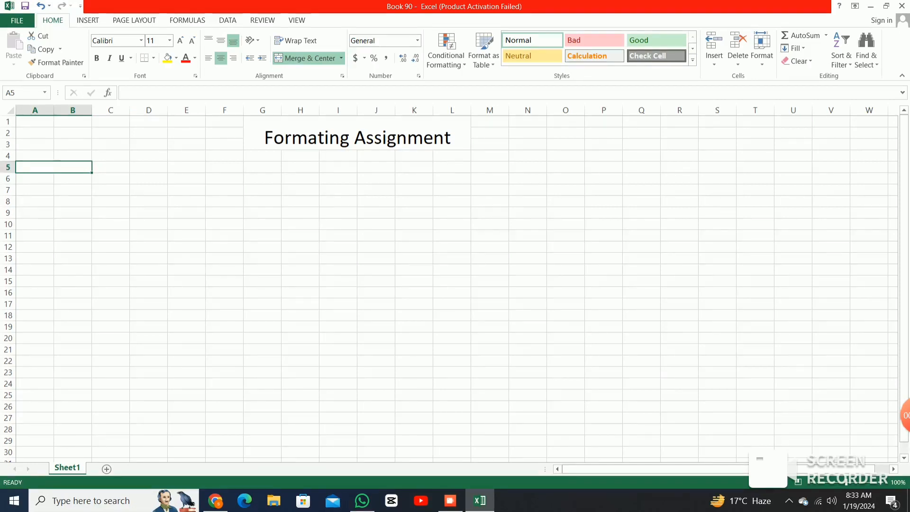
Merge and center cells D5:E7 and enter the label "country" in the block
click(306, 58)
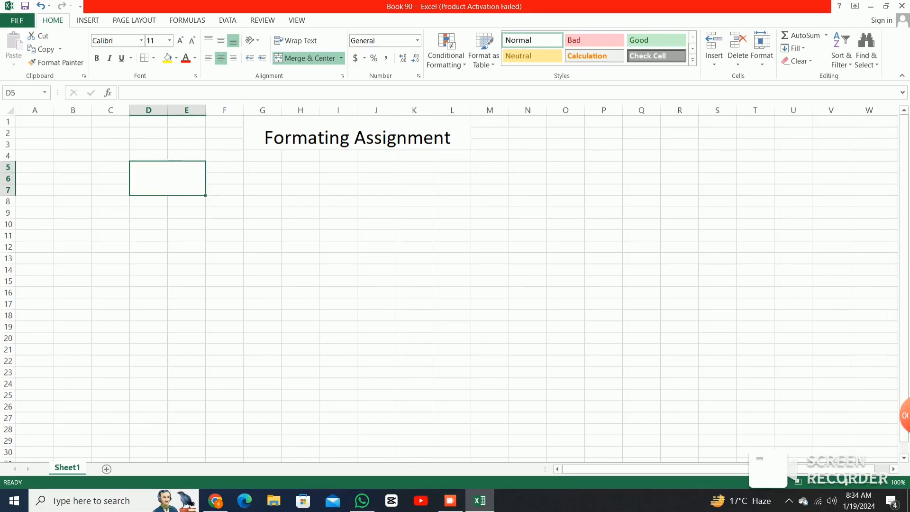
double_click(167, 178)
text(count)
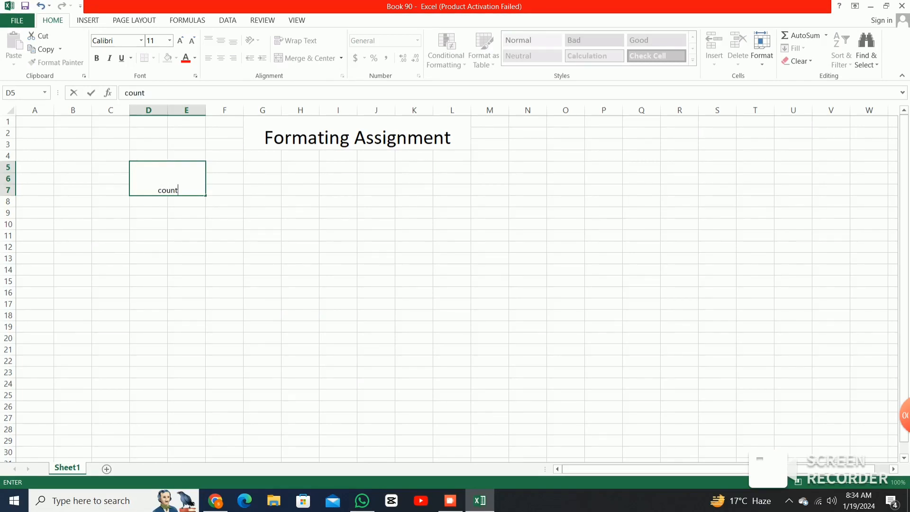
text(ry)
key(shift+Left)
key(shift+Left)
key(Right)
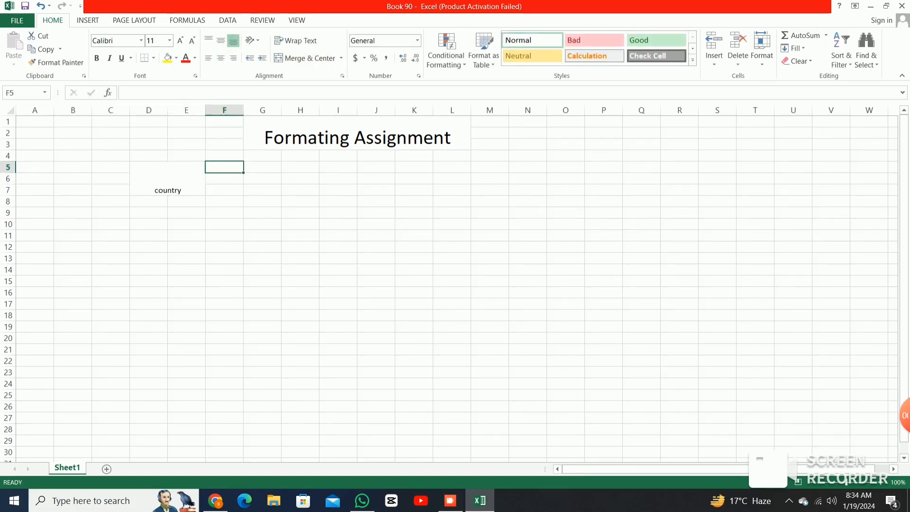
Increase the font size of the "country" label in D5:E7 to 16
key(Left)
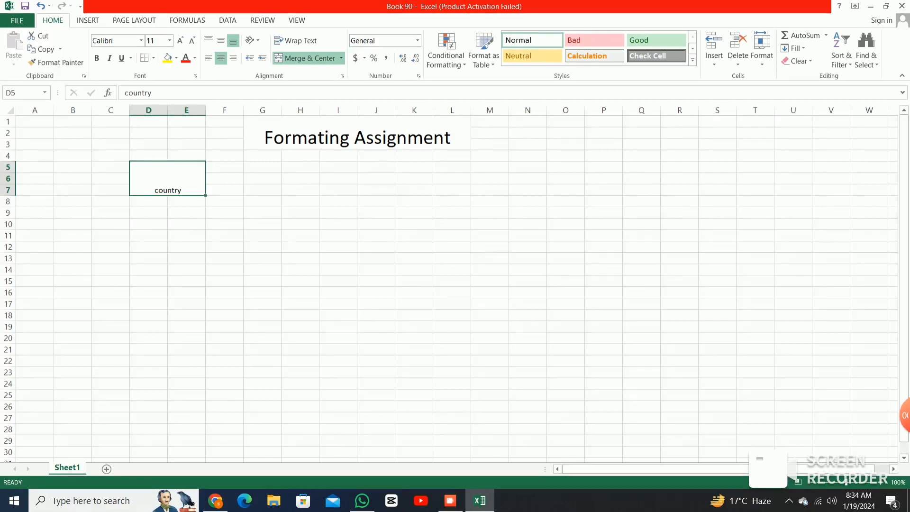
key(F2)
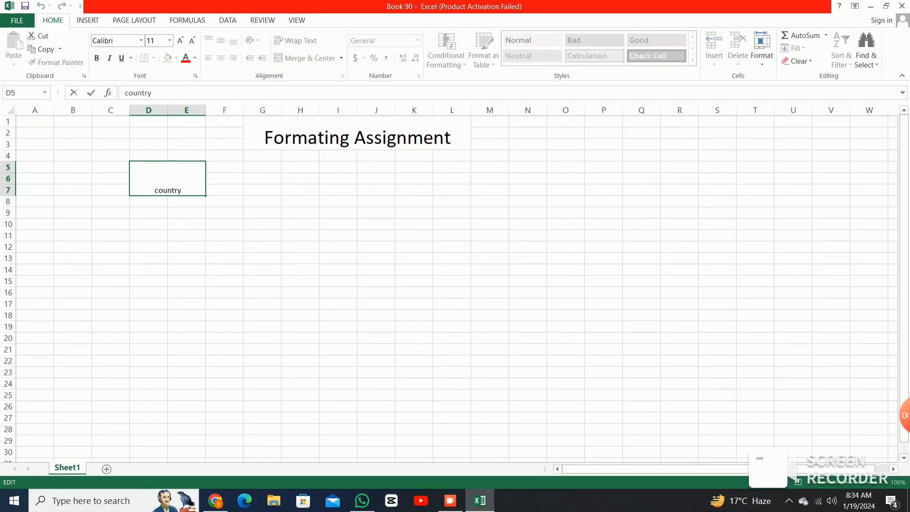
drag(181, 190, 130, 190)
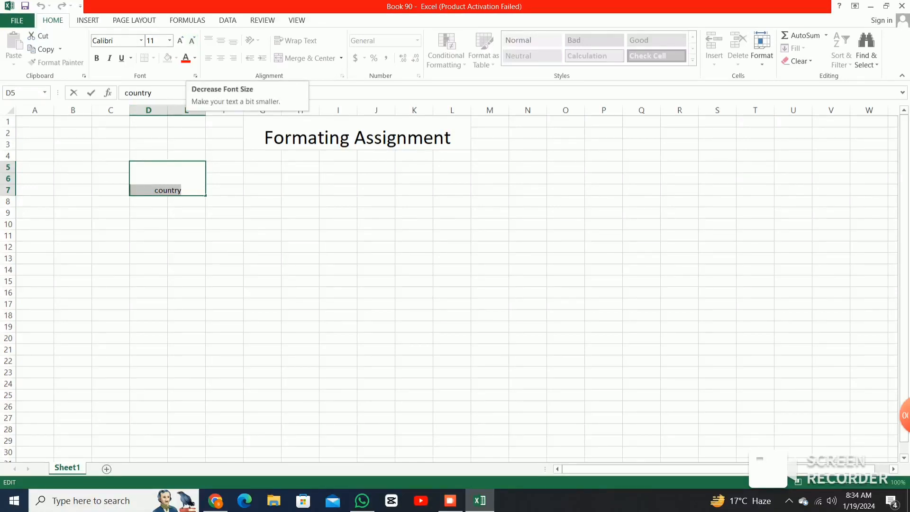
click(180, 40)
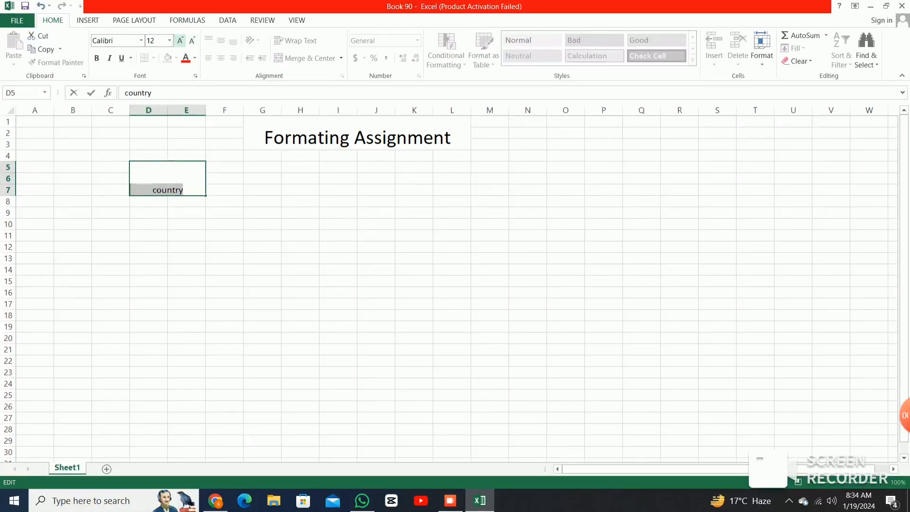
click(180, 40)
click(180, 41)
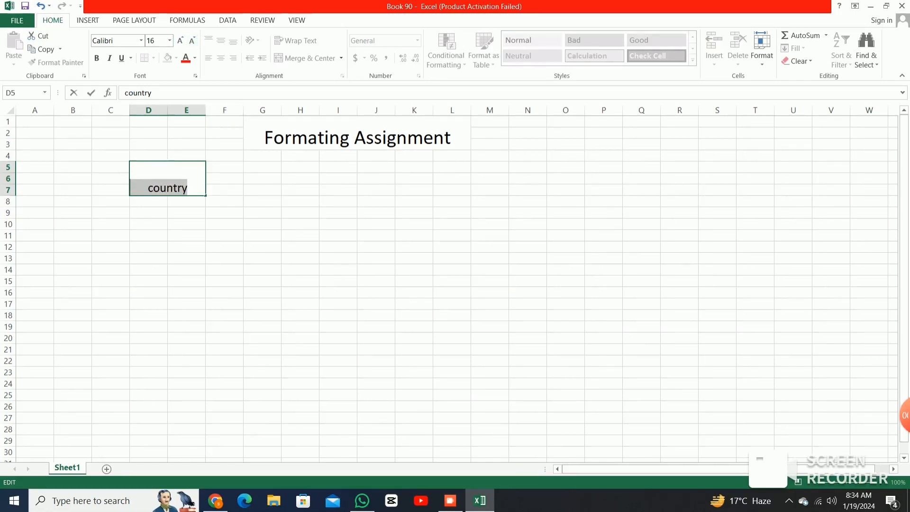
click(225, 179)
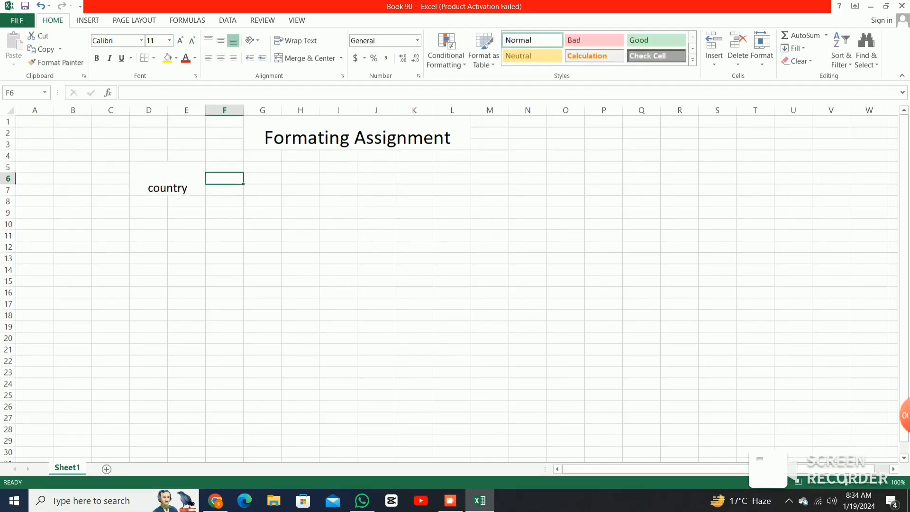
Merge and center cells D8:D17 below the country label and enter "pakistan" in the block
drag(149, 201, 149, 244)
click(148, 305)
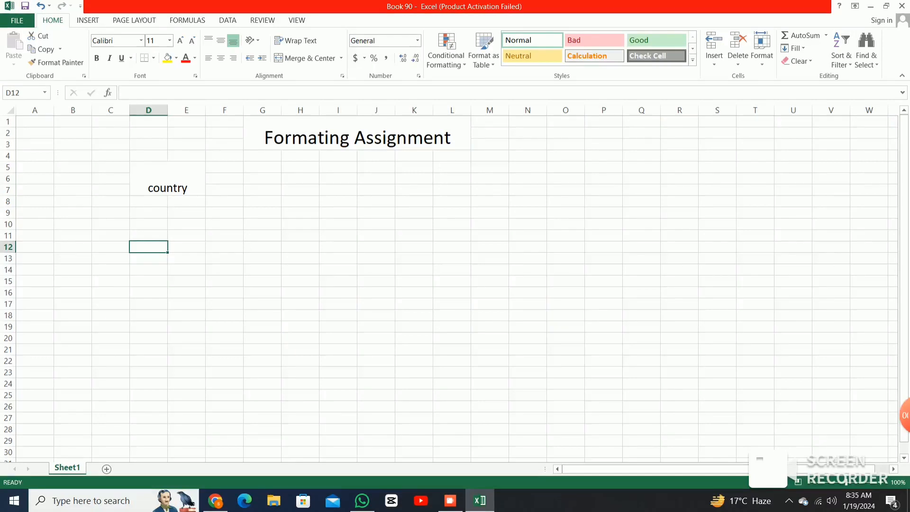
drag(148, 202, 148, 304)
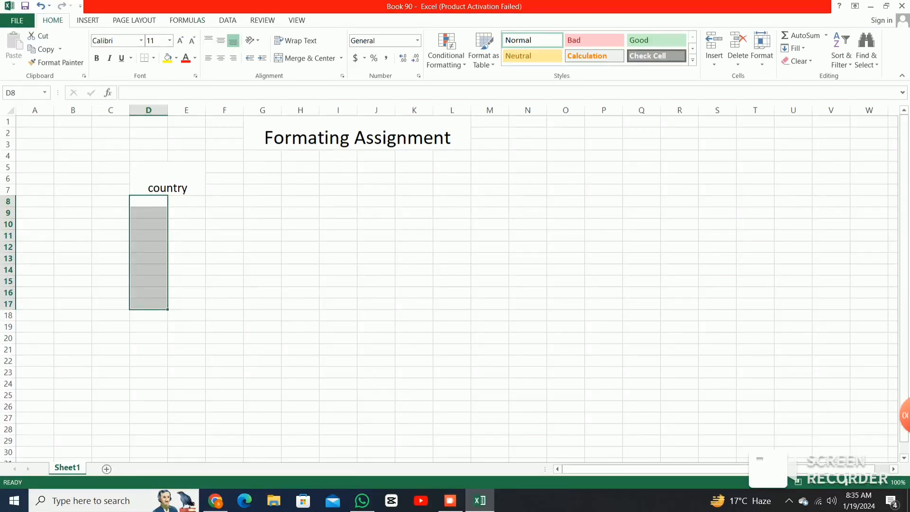
click(306, 58)
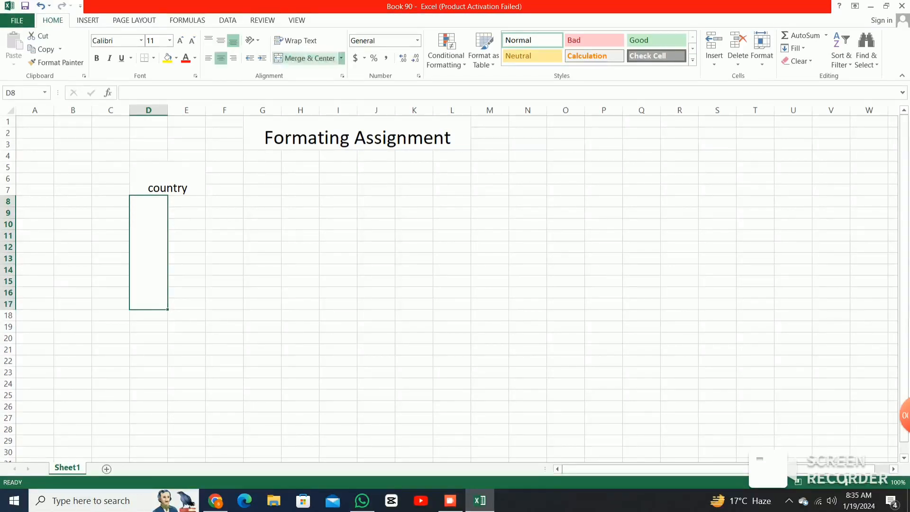
double_click(148, 256)
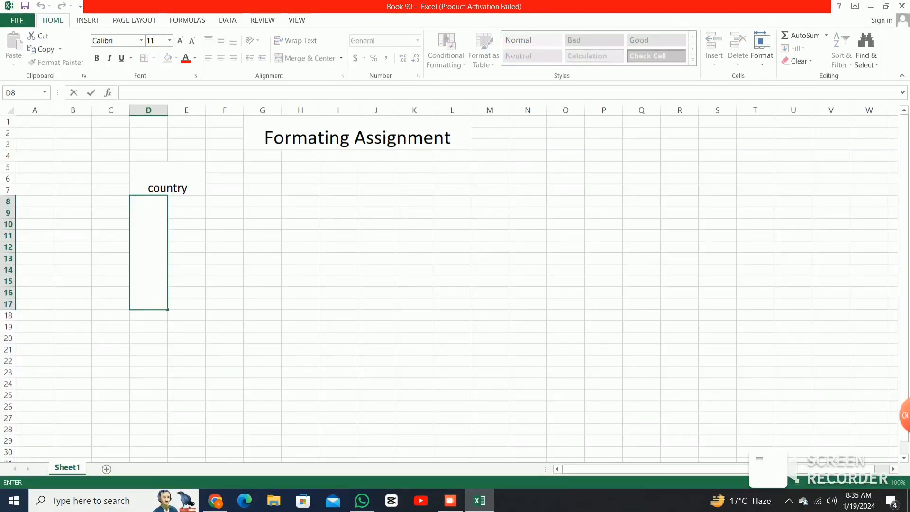
text(pakistan)
Set the "pakistan" text in D8:D17 to font size 22 and wrap it within the merged cell
key(shift+Left)
key(shift+Left)
key(shift+Left)
key(shift+Left)
key(shift+Left)
key(shift+Left)
key(shift+Left)
key(shift+Left)
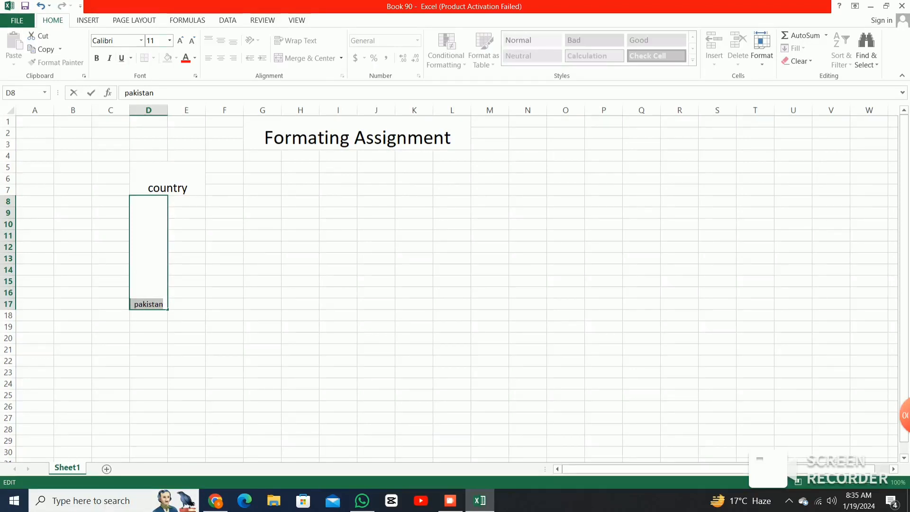
click(169, 41)
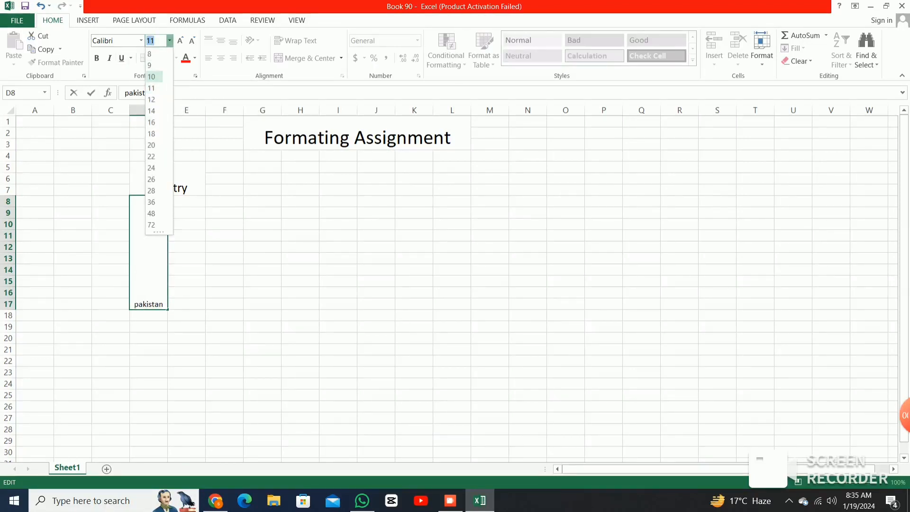
click(152, 156)
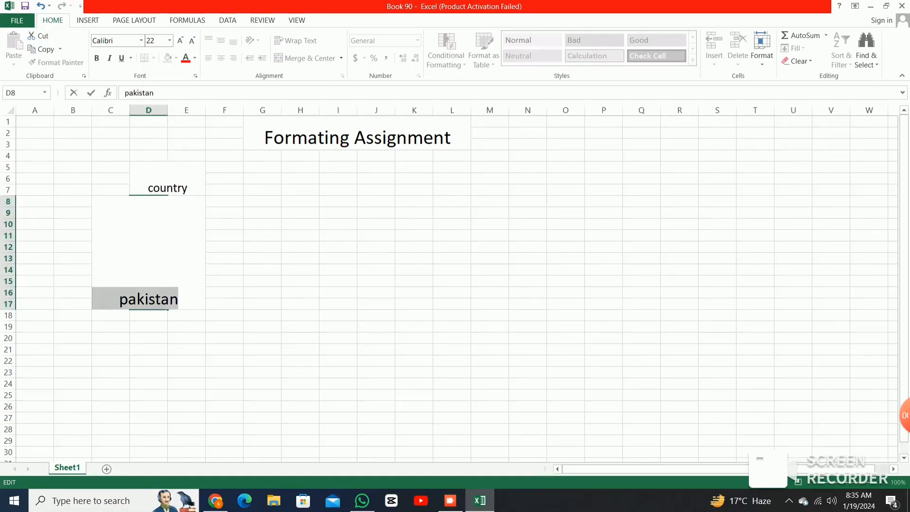
click(120, 299)
click(179, 299)
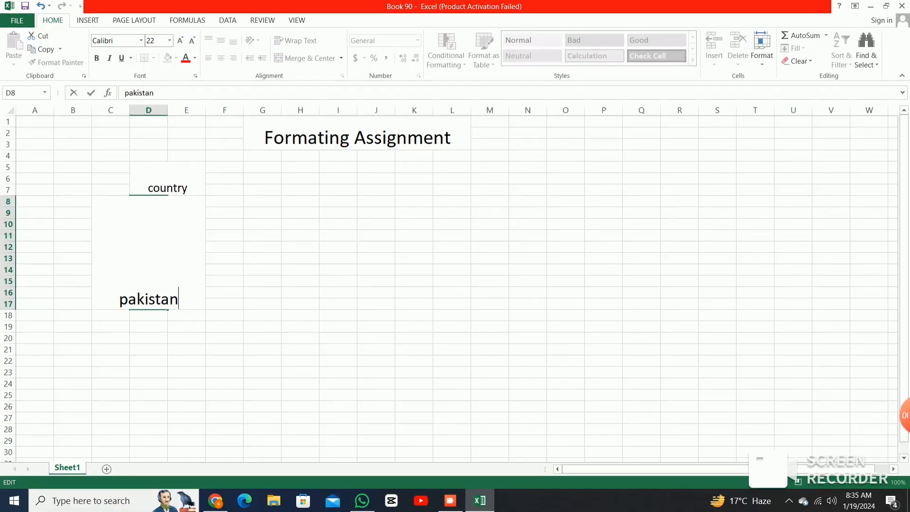
click(224, 236)
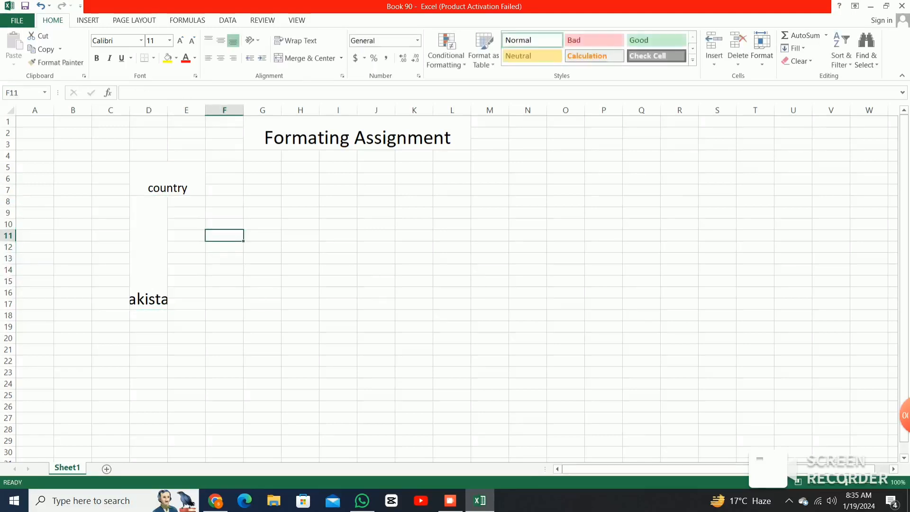
click(149, 253)
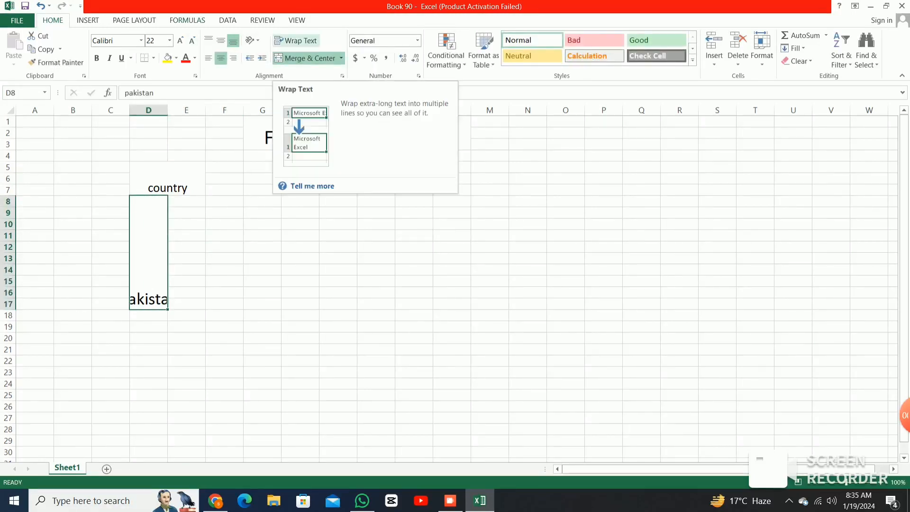
click(296, 40)
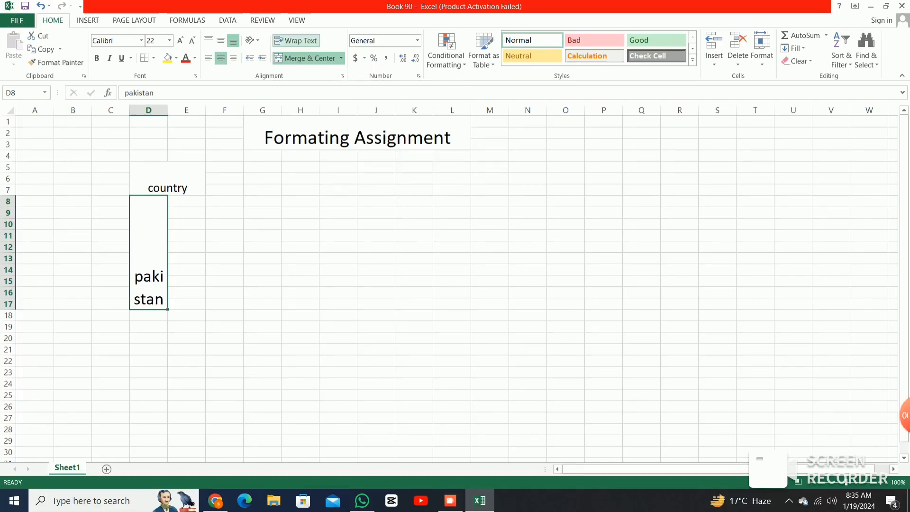
Turn off text wrapping for "pakistan" in D8:D17 and rotate the text up
click(296, 40)
right_click(292, 43)
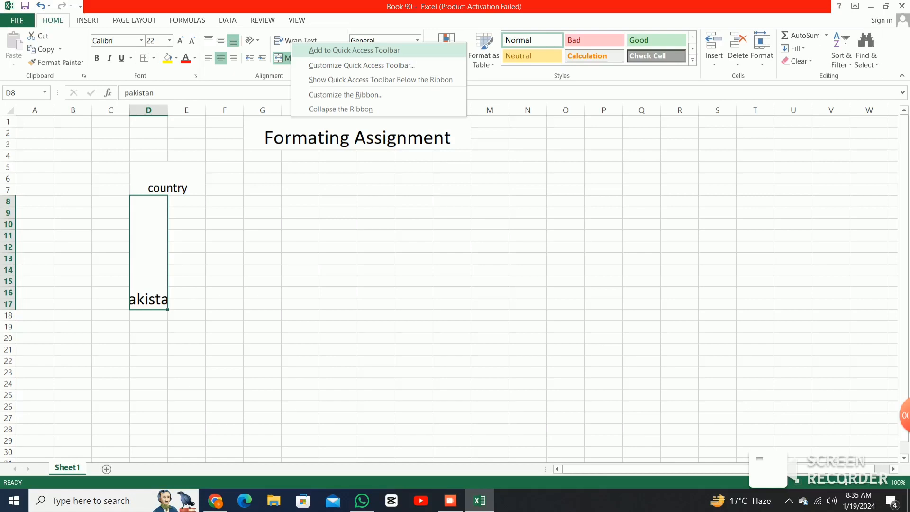
click(292, 41)
click(292, 41)
click(292, 41)
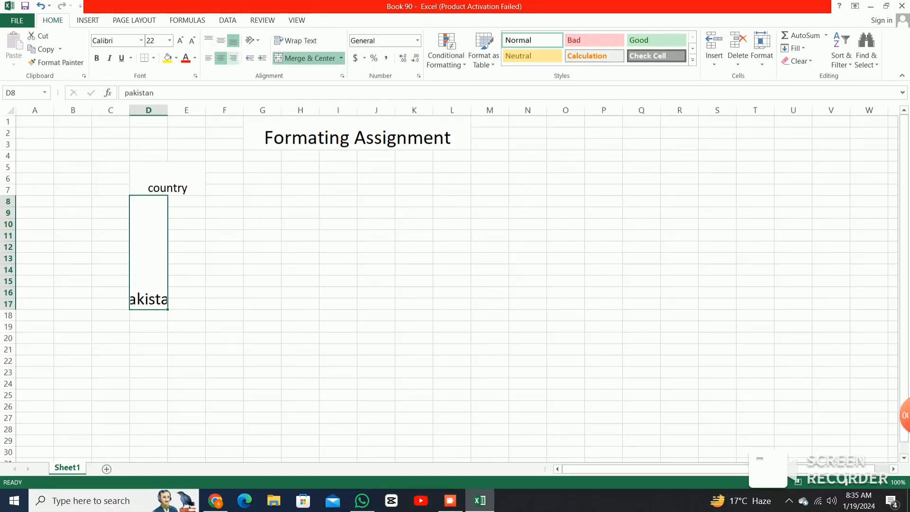
click(253, 40)
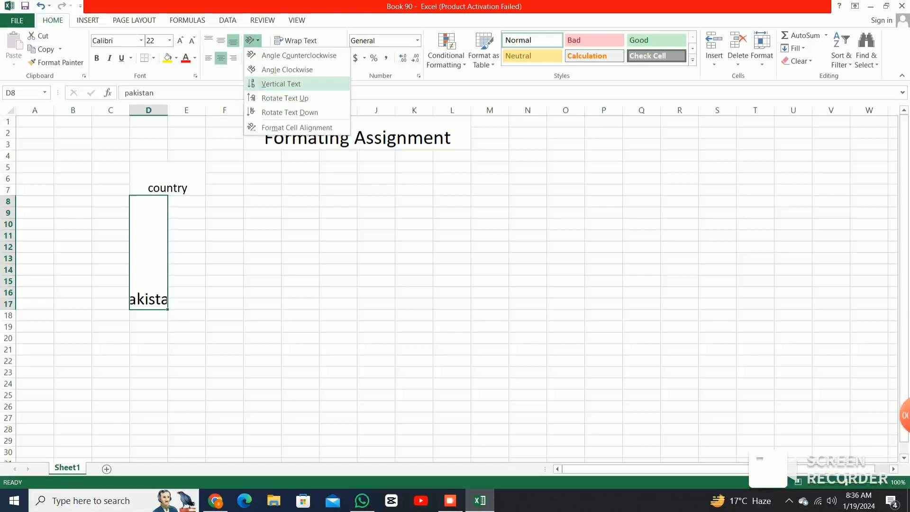
click(285, 99)
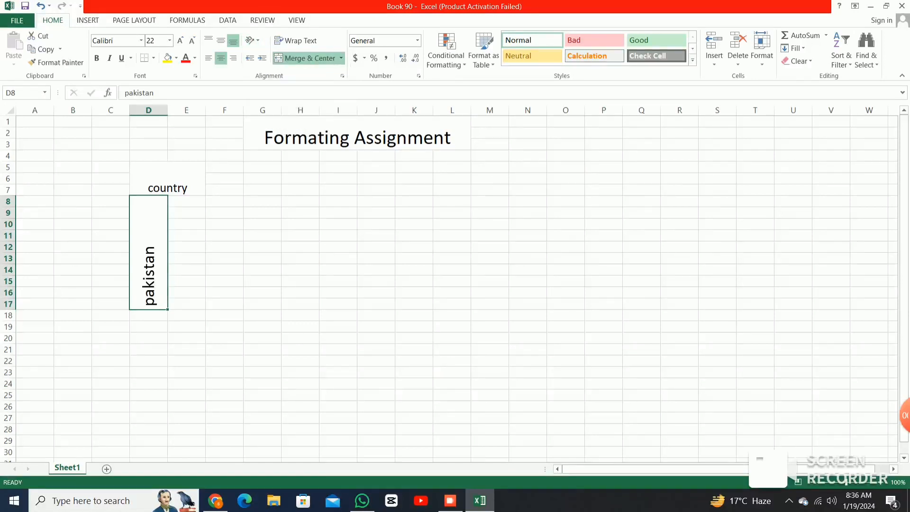
Try left alignment on the rotated "pakistan" text and restore its center alignment
click(224, 269)
click(149, 261)
click(208, 58)
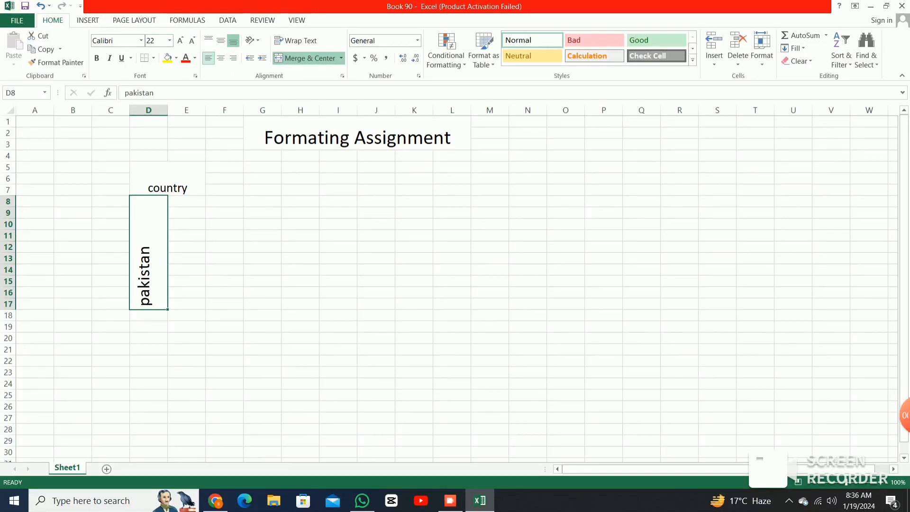
click(221, 58)
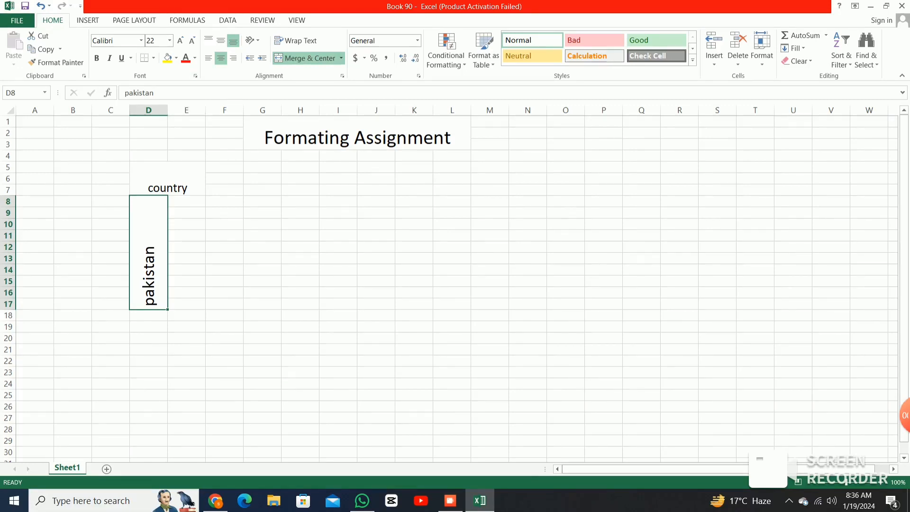
Merge and center cells E8:E17 beside the "pakistan" block and enter "India" in it
drag(186, 202, 186, 304)
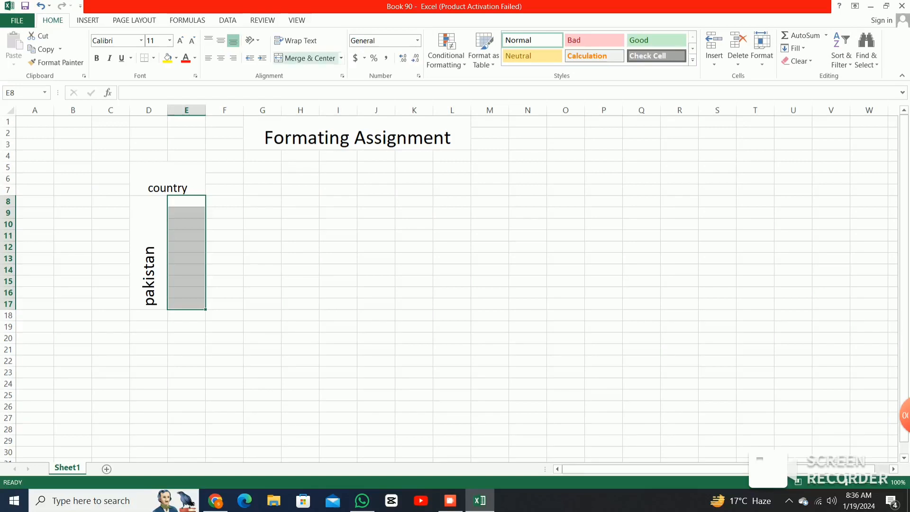
click(305, 58)
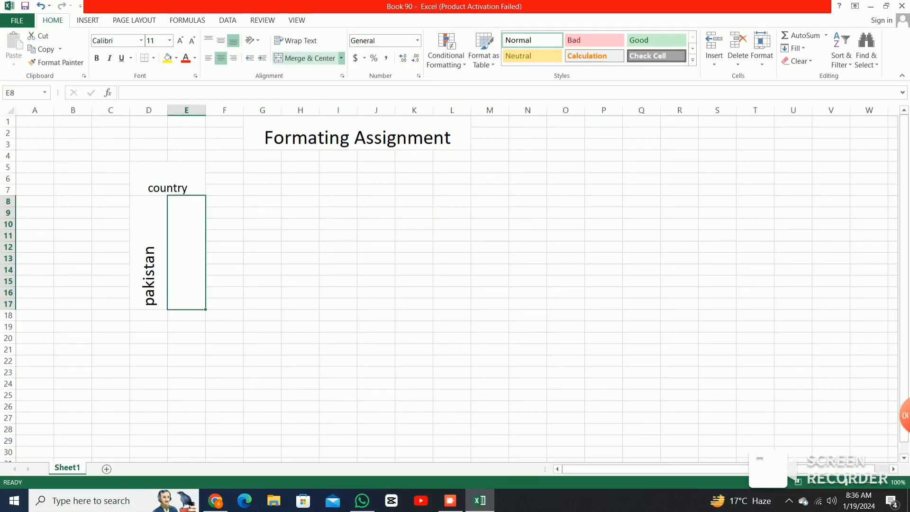
double_click(186, 258)
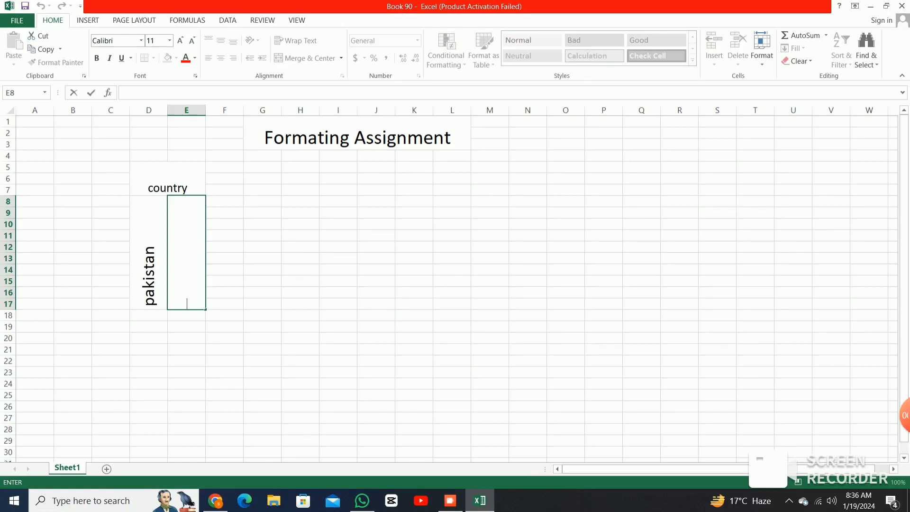
text(ind)
key(BackSpace)
key(BackSpace)
text(Inde)
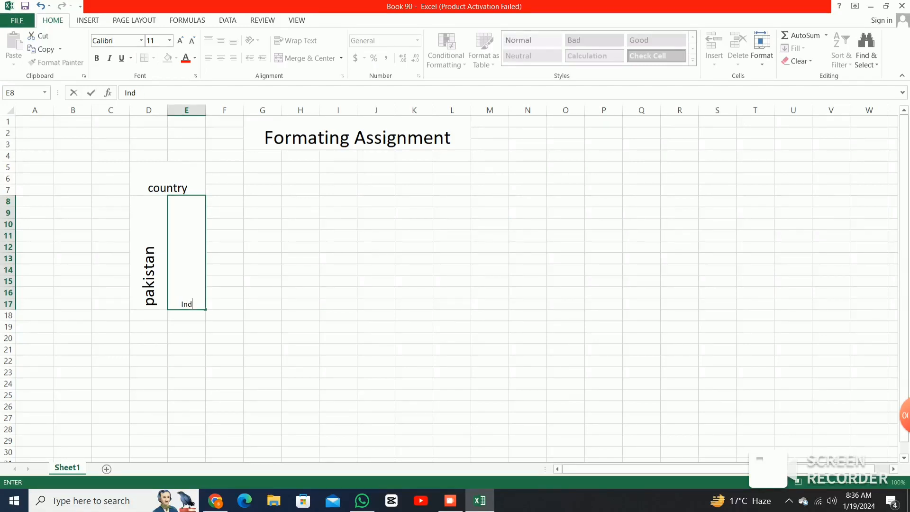
text(ia)
Set the "India" text in the merged E8:E17 block to font size 22
drag(190, 305, 170, 305)
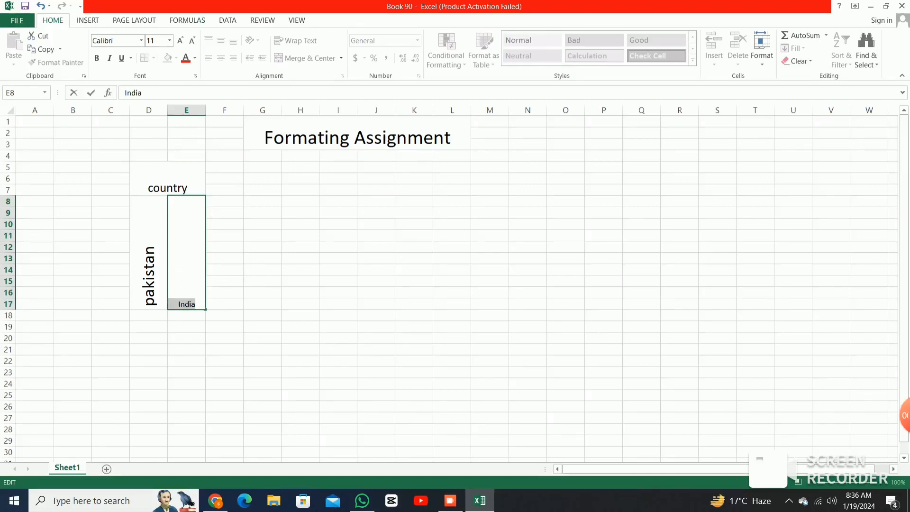
click(169, 40)
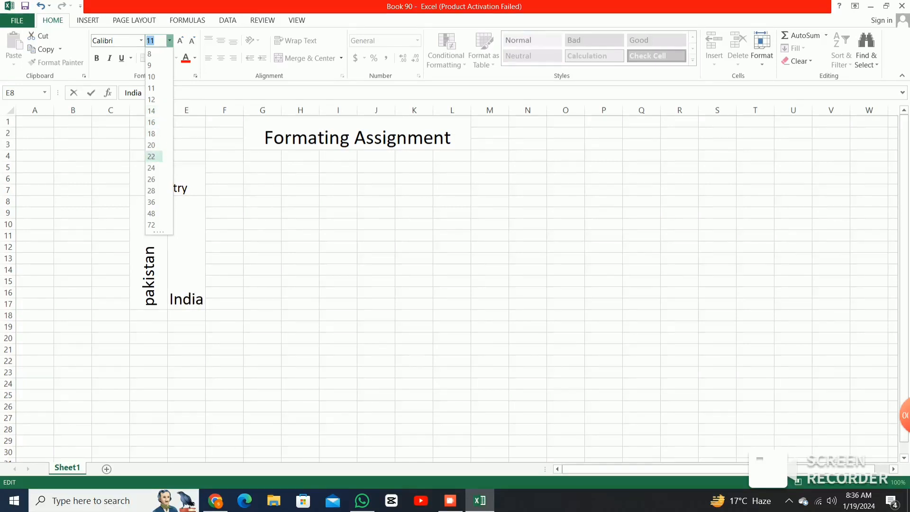
click(151, 156)
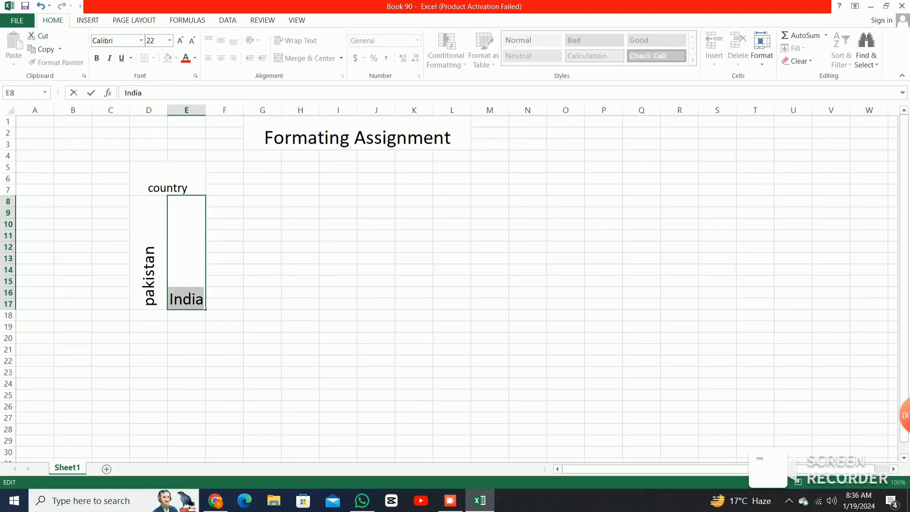
click(300, 178)
Try vertical text orientation for "India" in E8:E17 and set it to rotate up instead
click(187, 258)
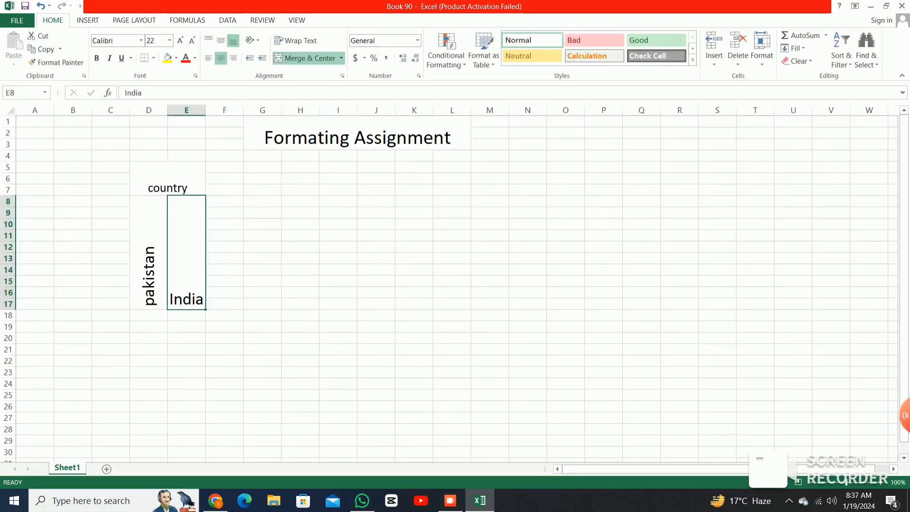
click(252, 40)
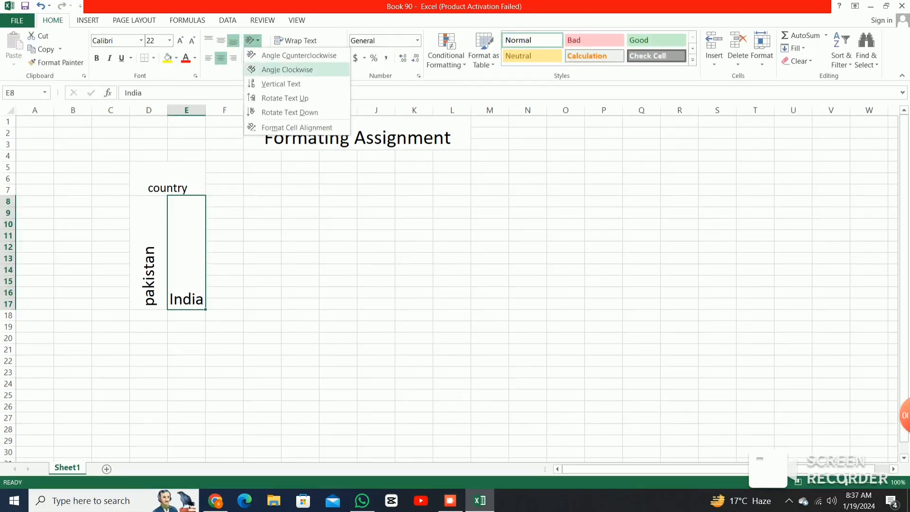
click(280, 84)
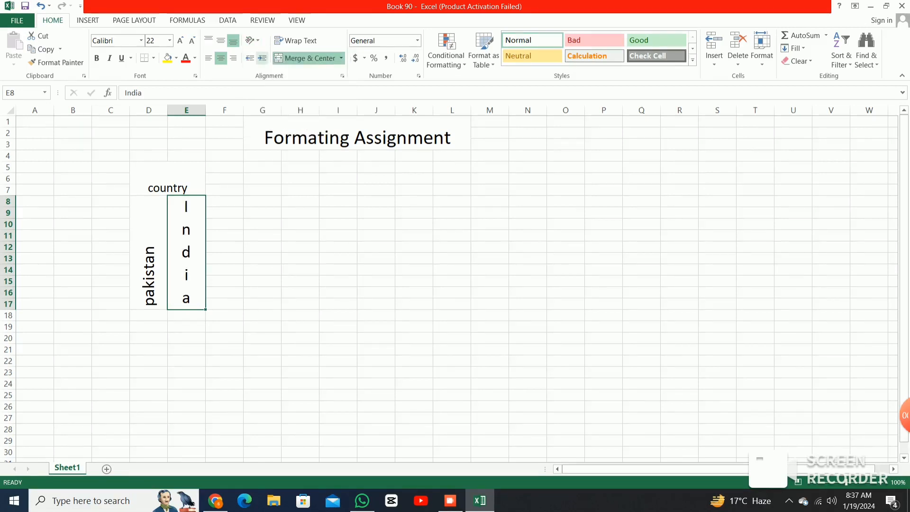
click(252, 40)
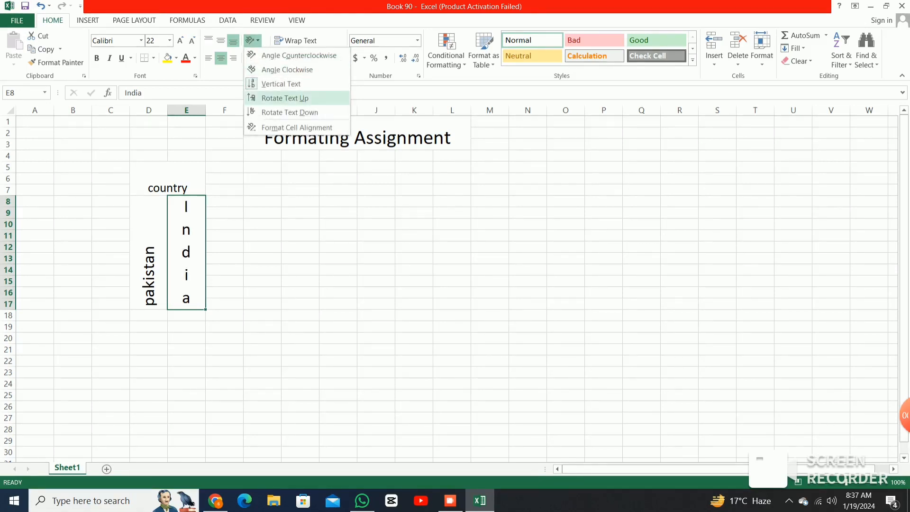
click(284, 97)
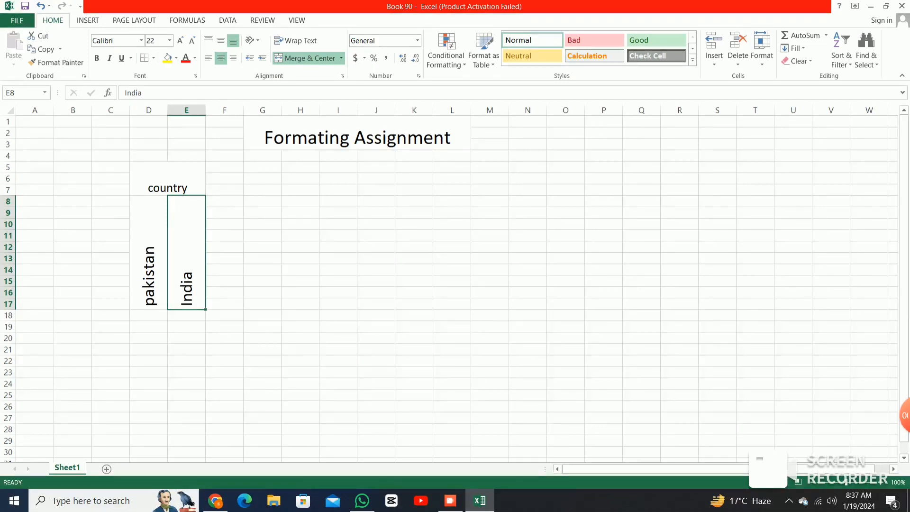
Merge and center cells F5:G7 for the "Motor" heading and increase the font size there
drag(224, 167, 260, 189)
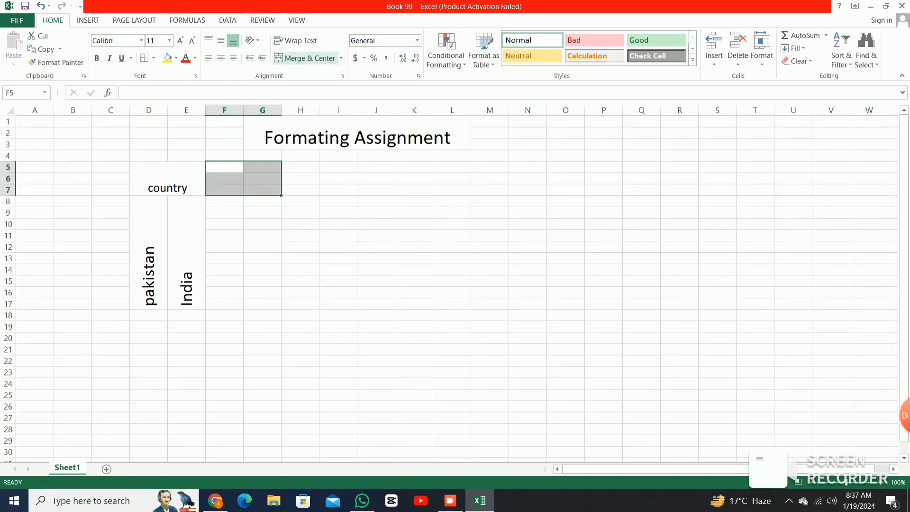
click(305, 58)
double_click(244, 179)
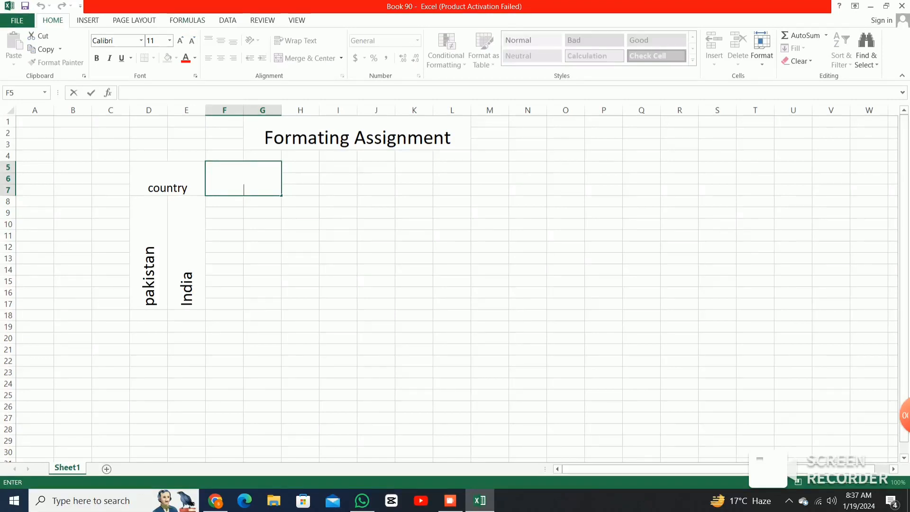
click(180, 40)
click(180, 41)
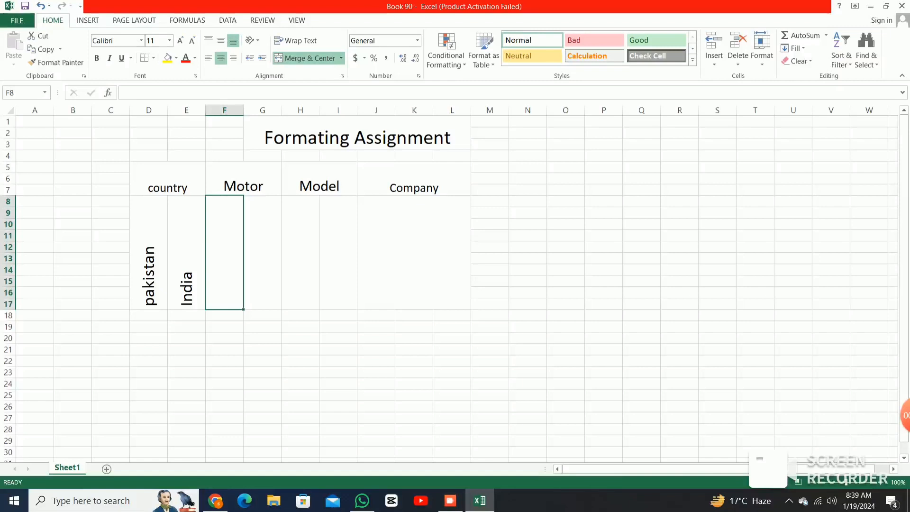
key(Right)
key(Right)
key(Right)
key(Right)
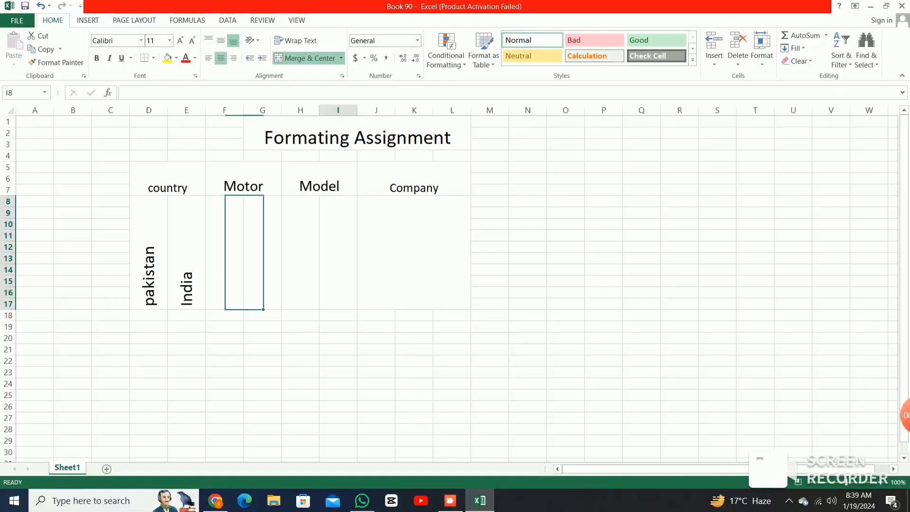
key(Left)
key(Left)
key(Left)
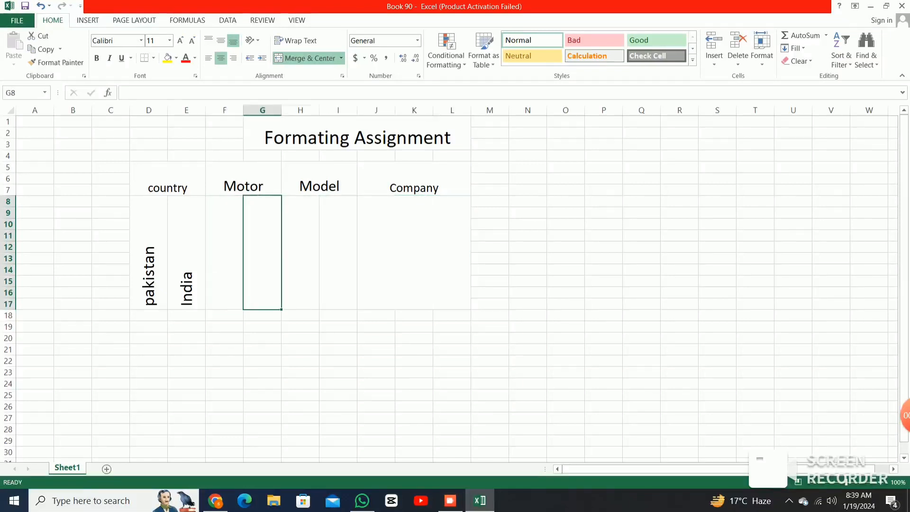
click(414, 252)
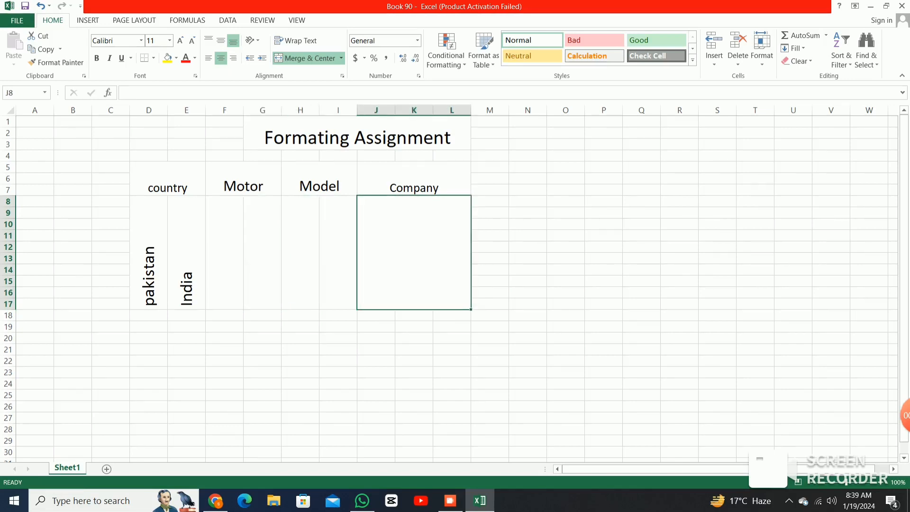
Enter "CID" in capitals in the merged F8:F17 block below the Motor heading
click(224, 252)
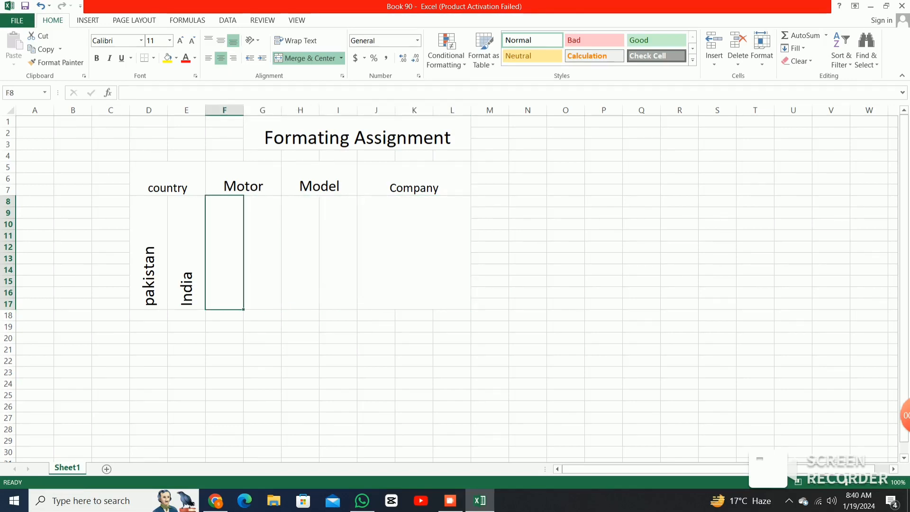
text(cat)
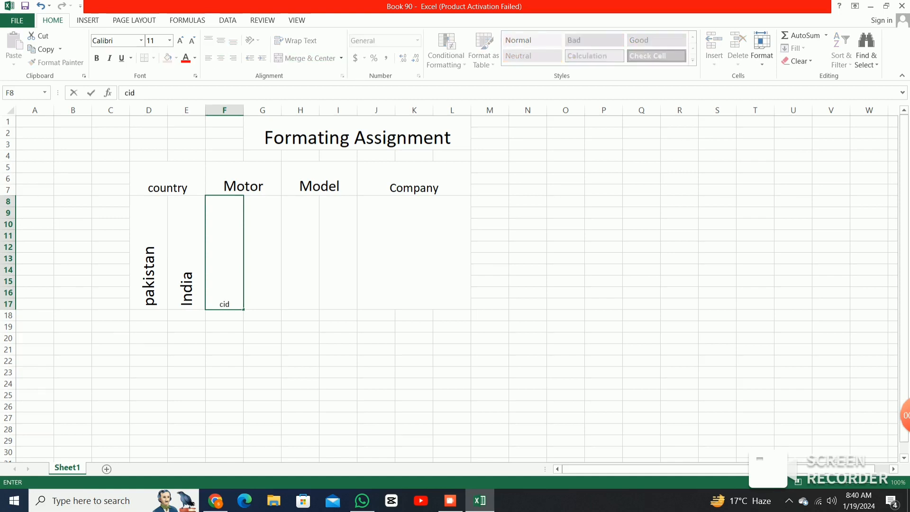
key(BackSpace)
key(BackSpace)
key(BackSpace)
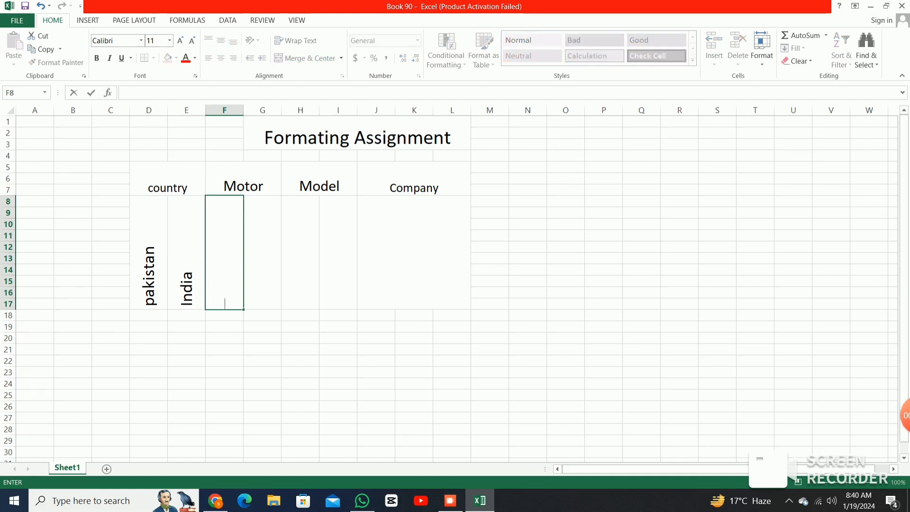
text(CID)
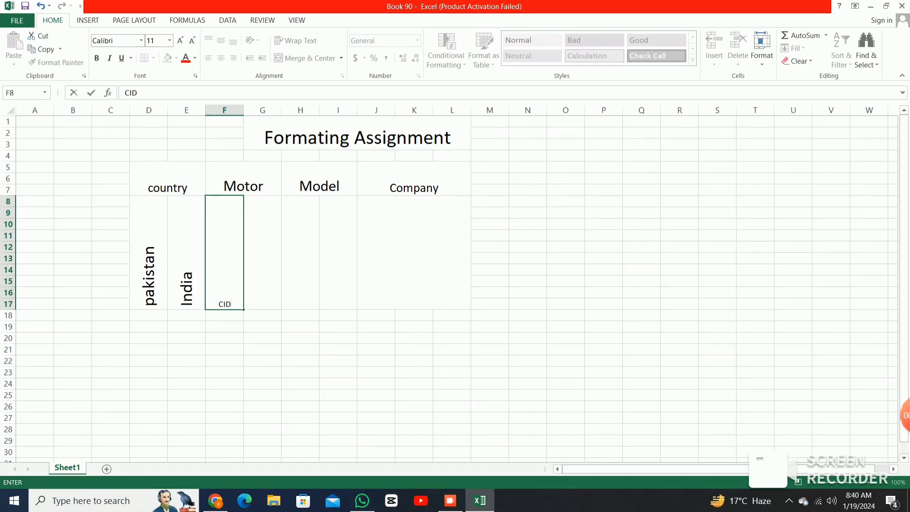
Increase the "CID" text in F8:F17 to font size 18 and rotate it up
key(shift+Home)
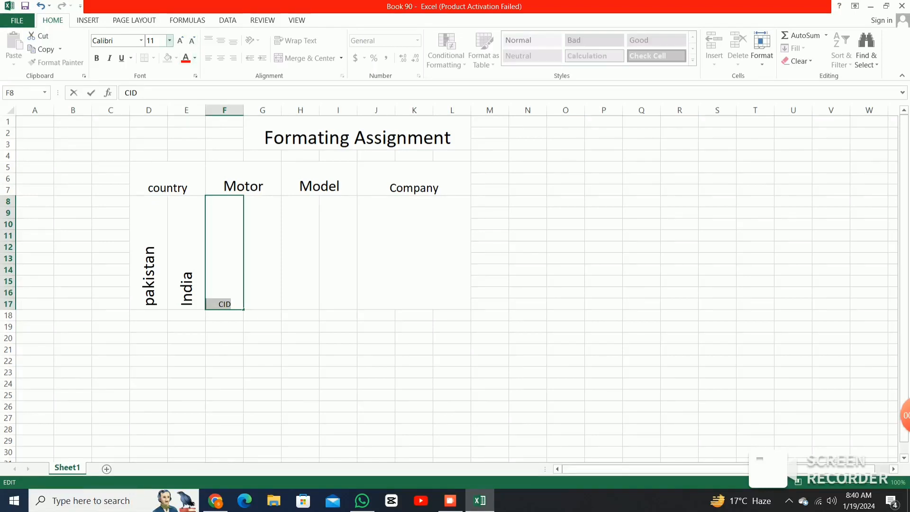
click(180, 40)
click(180, 40)
click(180, 41)
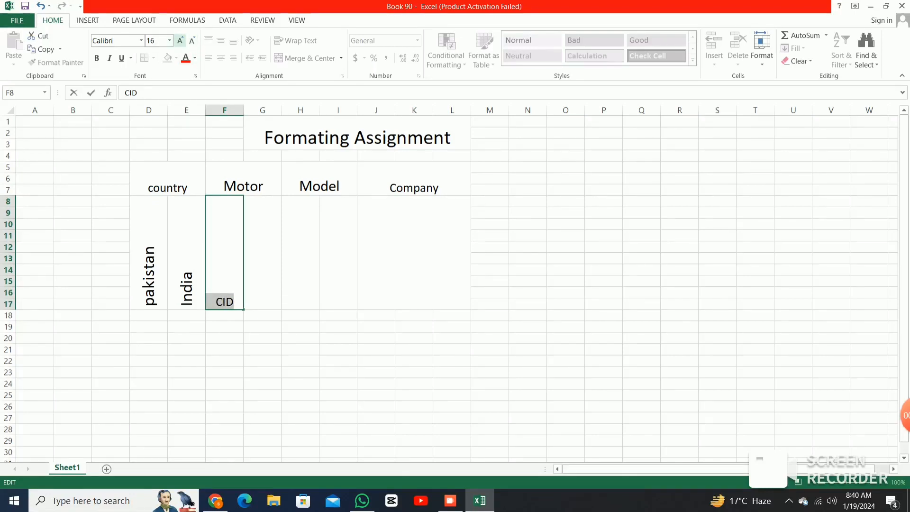
click(180, 40)
click(224, 246)
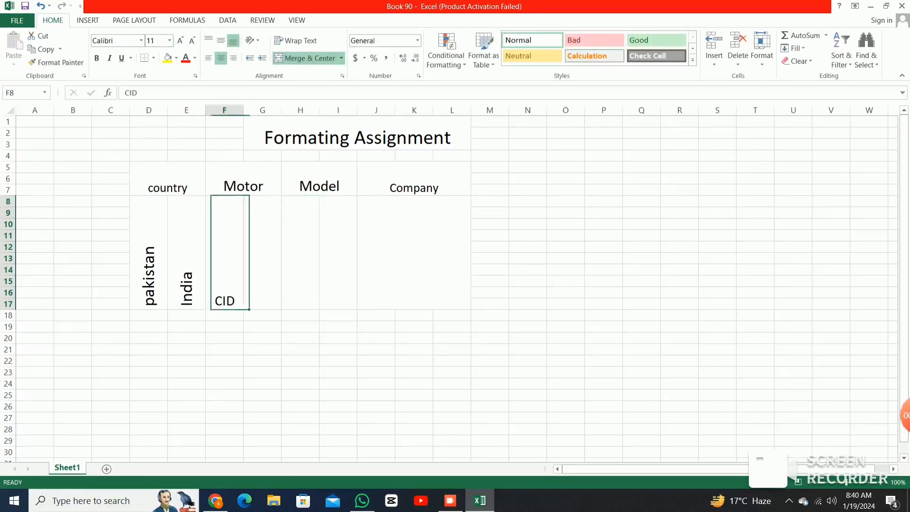
click(252, 40)
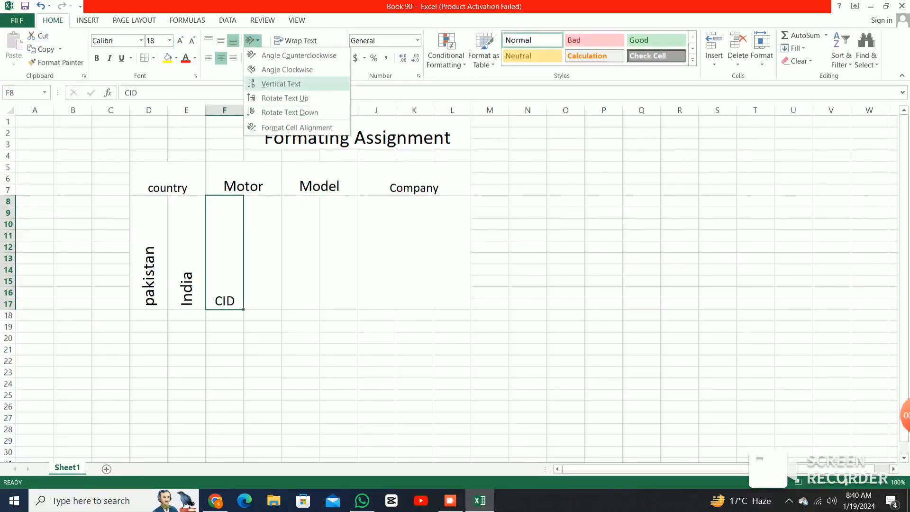
click(285, 98)
Set the merged G8:G17 block below the Motor heading to font size 16 and enter "HERO"
click(263, 252)
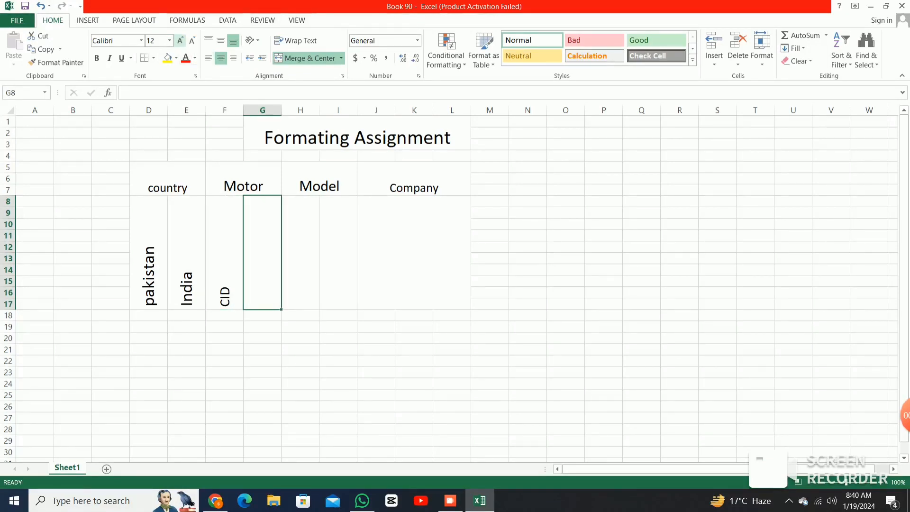
click(180, 40)
click(180, 40)
double_click(263, 266)
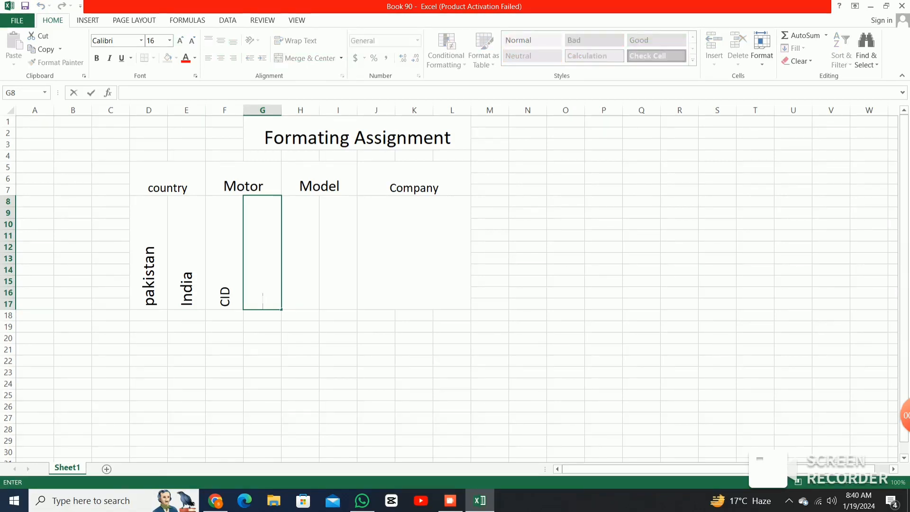
text(HERO)
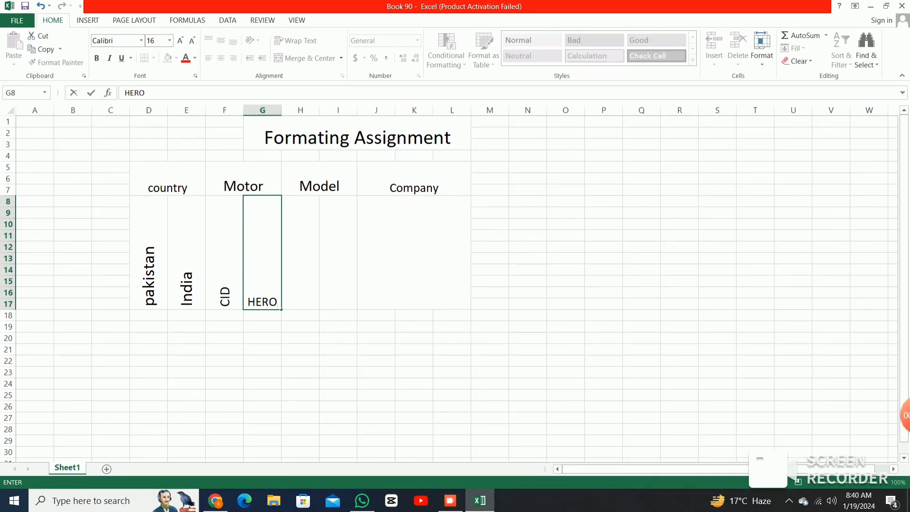
Rotate the "HERO" text in the merged G8:G17 block up
double_click(262, 302)
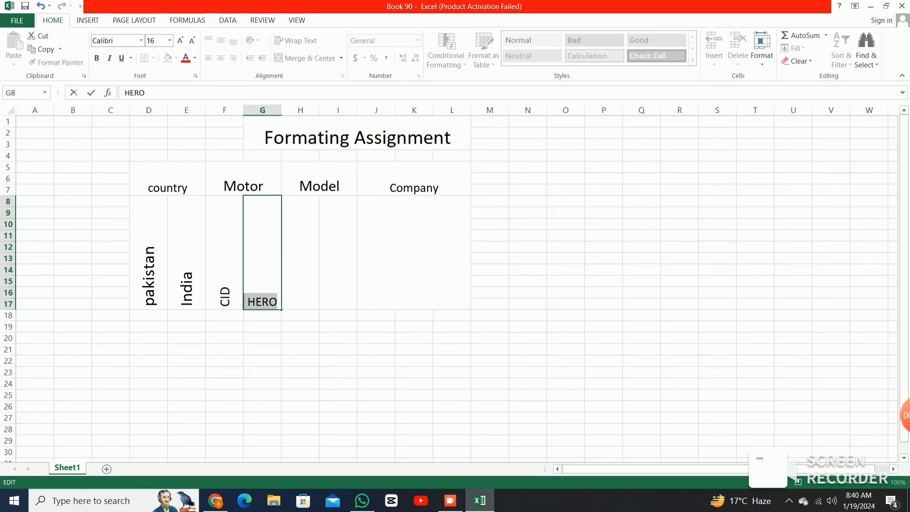
click(300, 266)
click(262, 265)
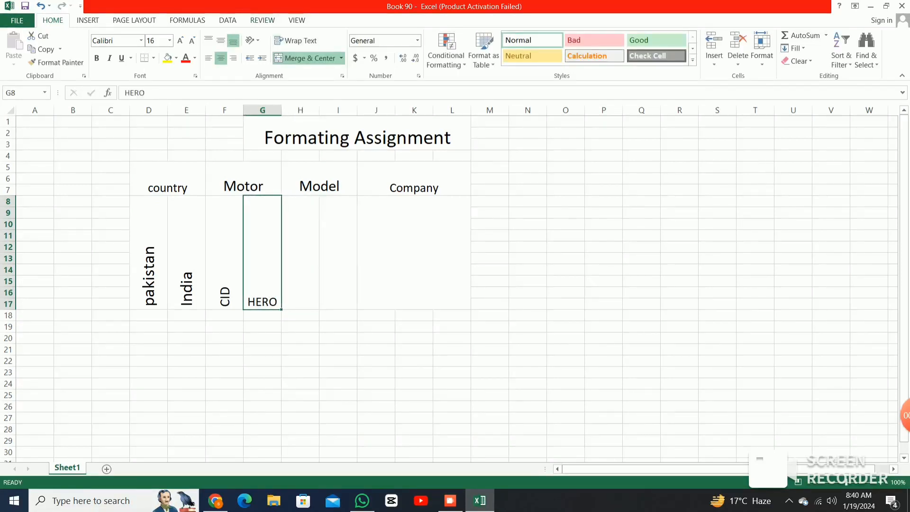
click(258, 40)
right_click(259, 38)
click(258, 40)
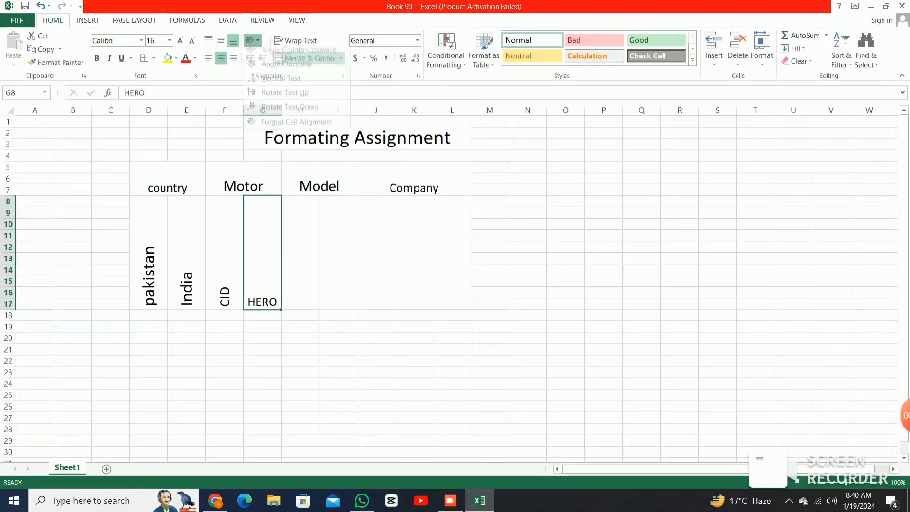
click(285, 98)
Enter 2003 in the merged H8:H17 block below the Model heading
click(300, 265)
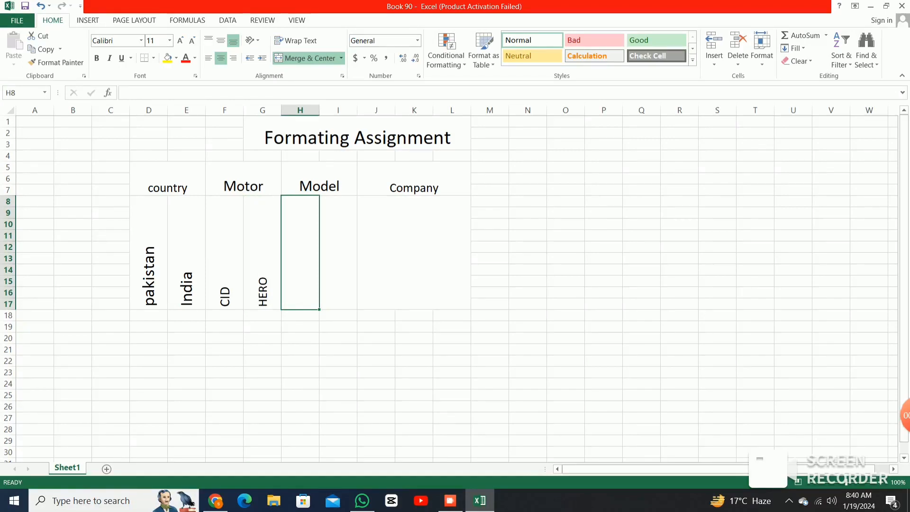
text(2)
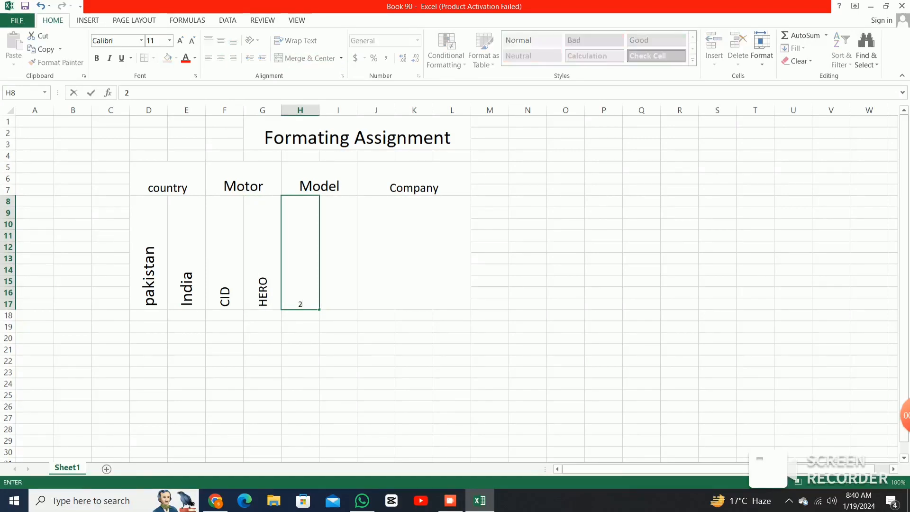
text(003)
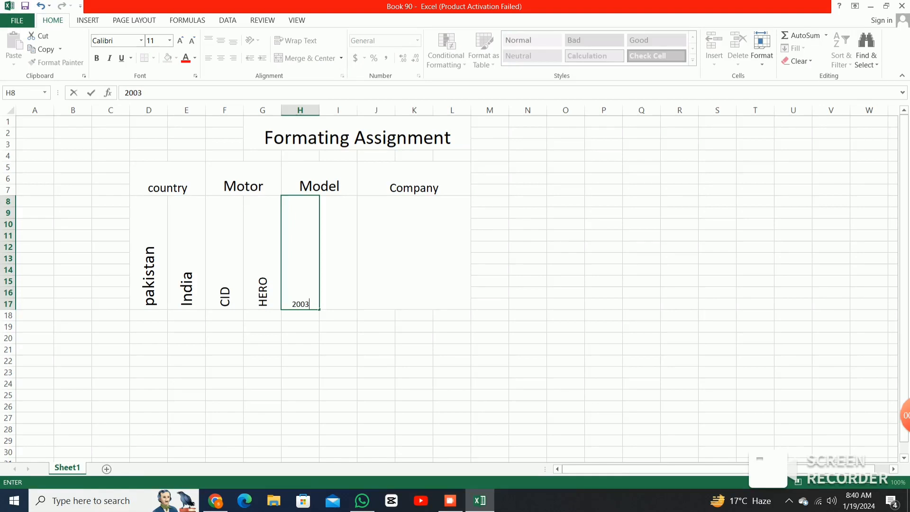
Try to increase the 2003 entry in H8:H17 to font size 18
drag(306, 305, 283, 305)
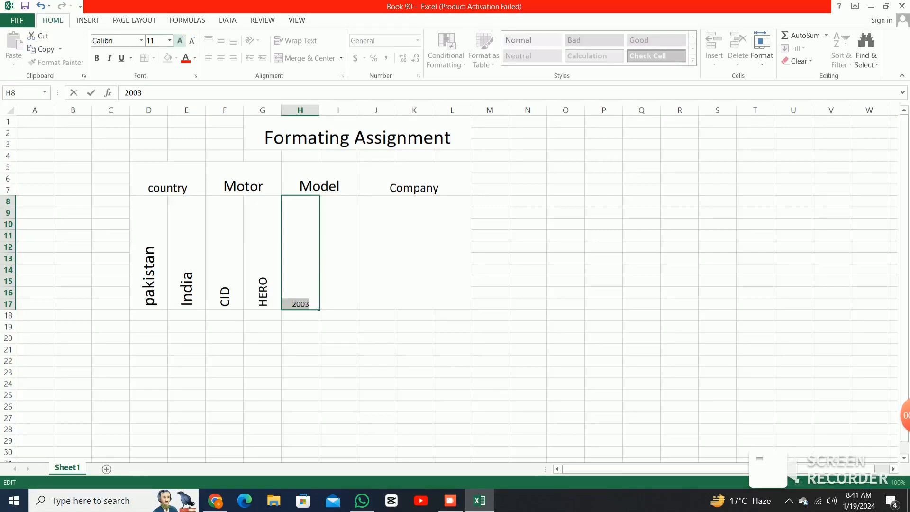
click(180, 41)
click(180, 40)
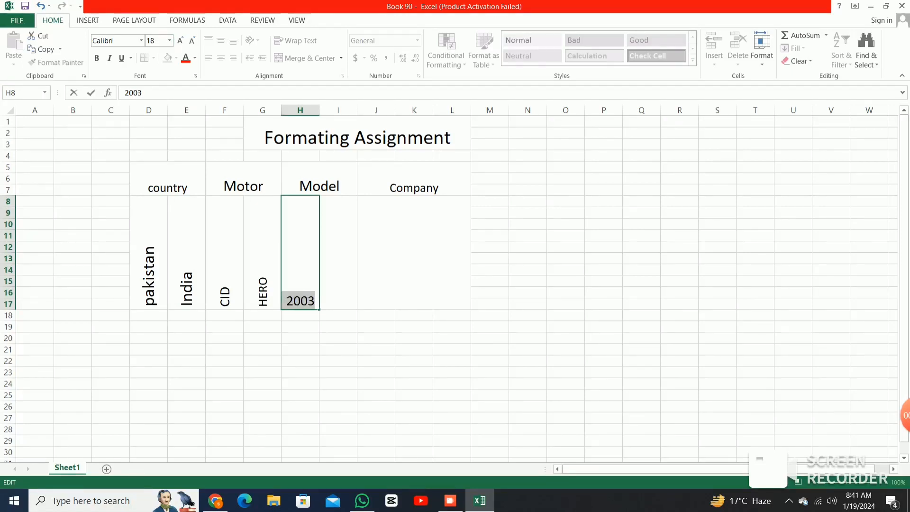
key(Escape)
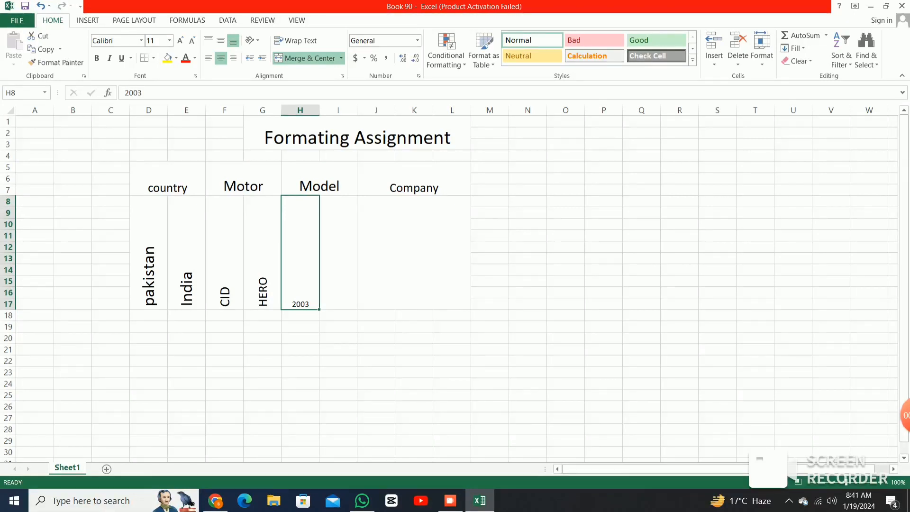
double_click(307, 304)
double_click(307, 304)
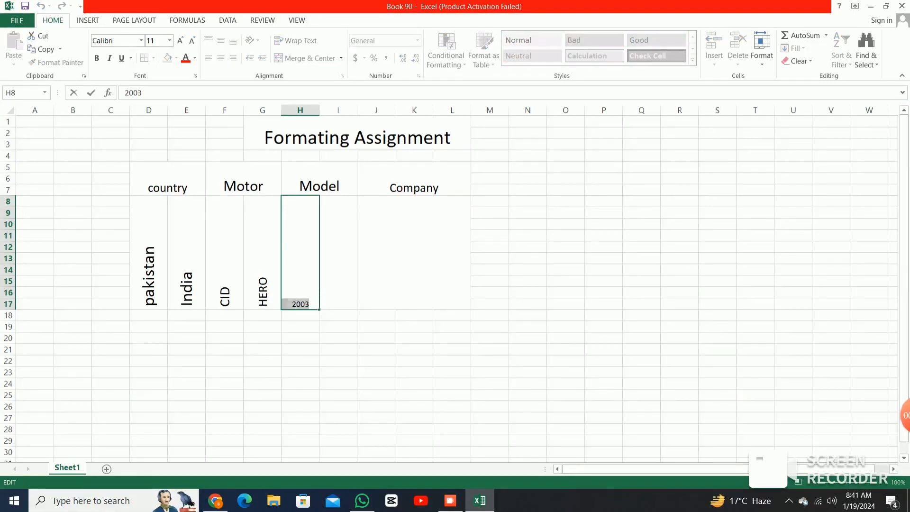
click(180, 40)
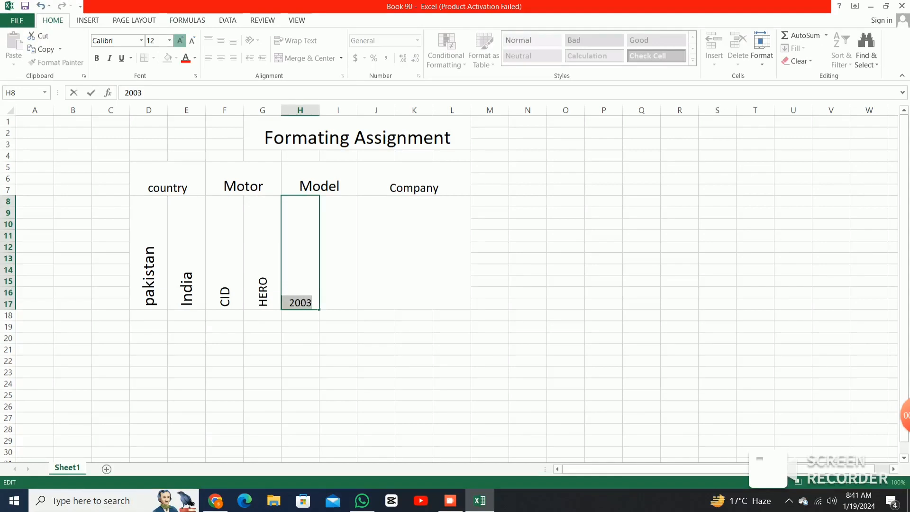
click(180, 40)
click(180, 40)
click(180, 41)
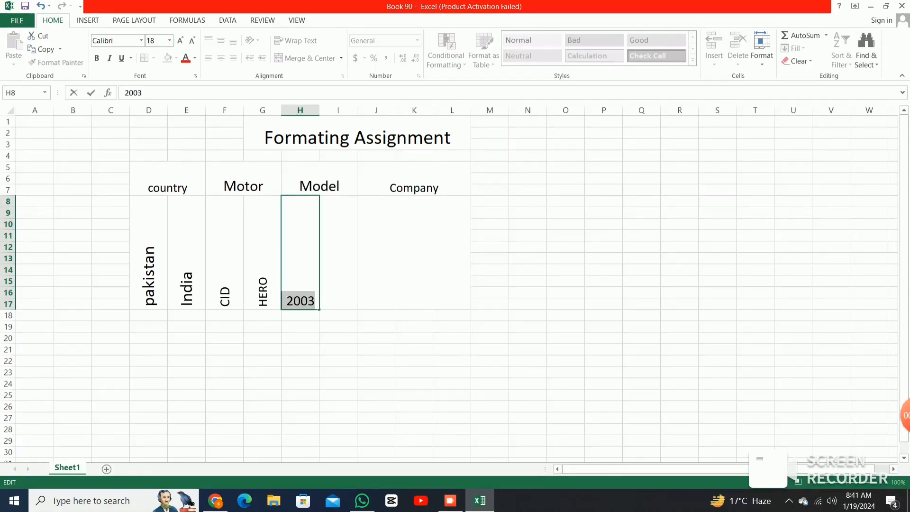
click(305, 300)
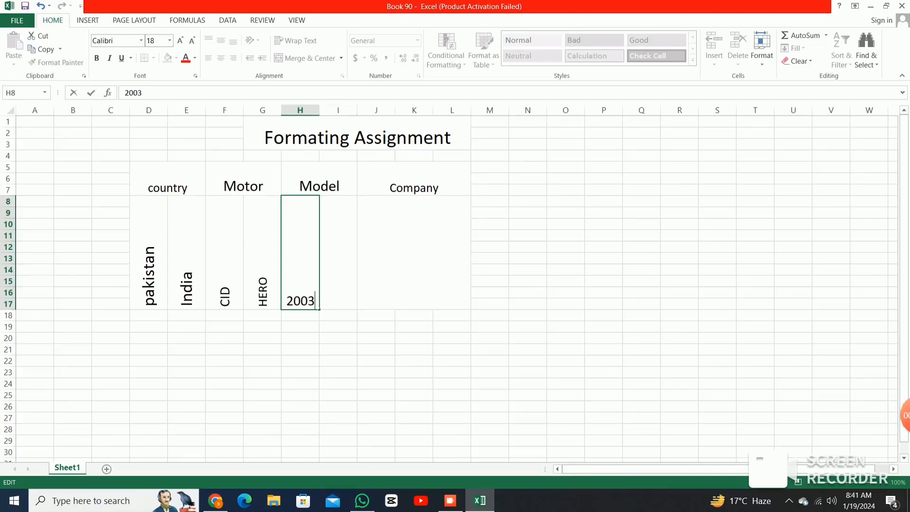
key(Tab)
Rotate the 2003 entry in the merged H8:H17 block up
click(300, 265)
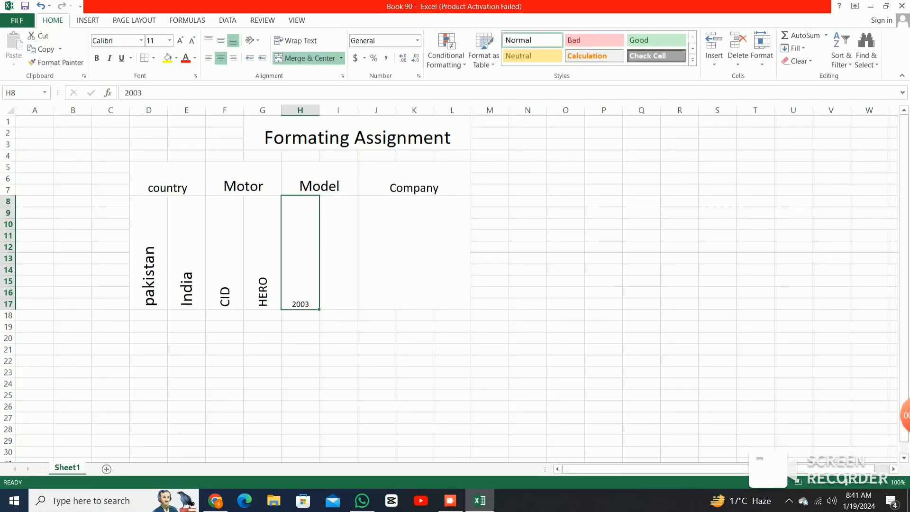
click(252, 41)
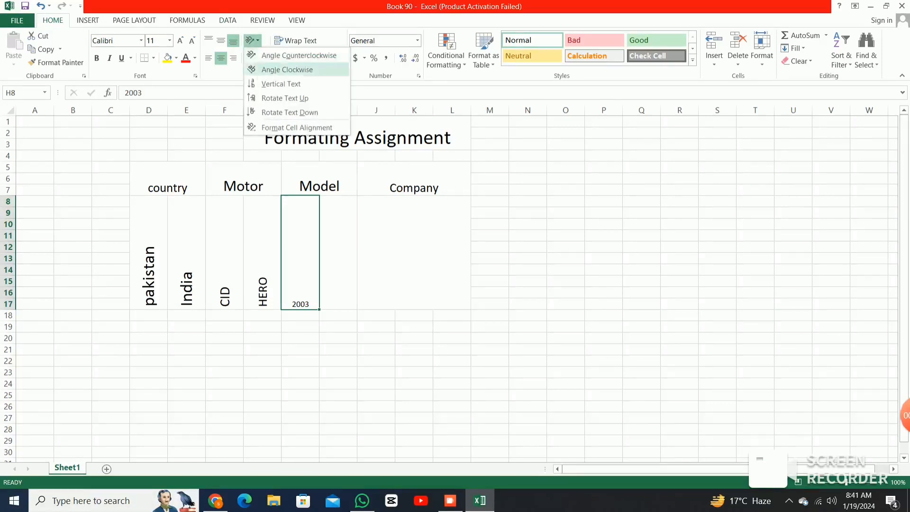
click(285, 98)
Enter 2004 in the merged I8:I17 block below the Model heading and try raising it to font size 18
click(337, 256)
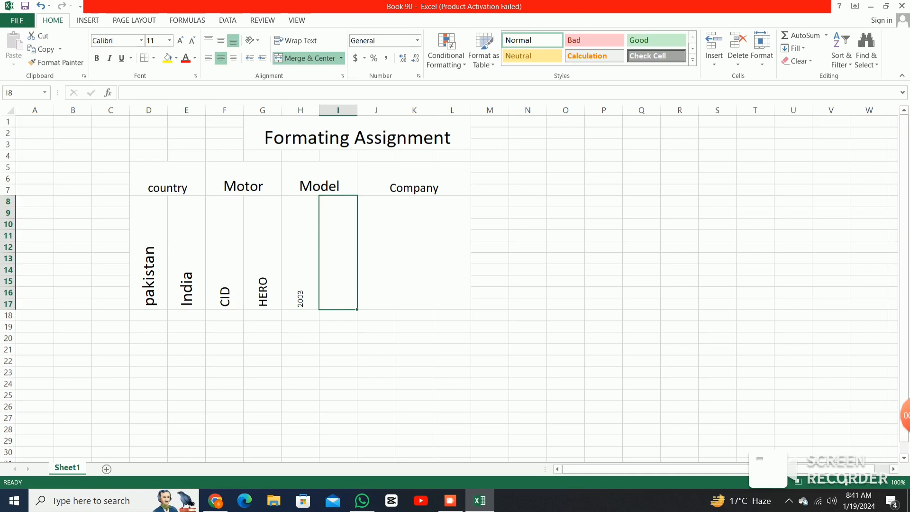
text(2)
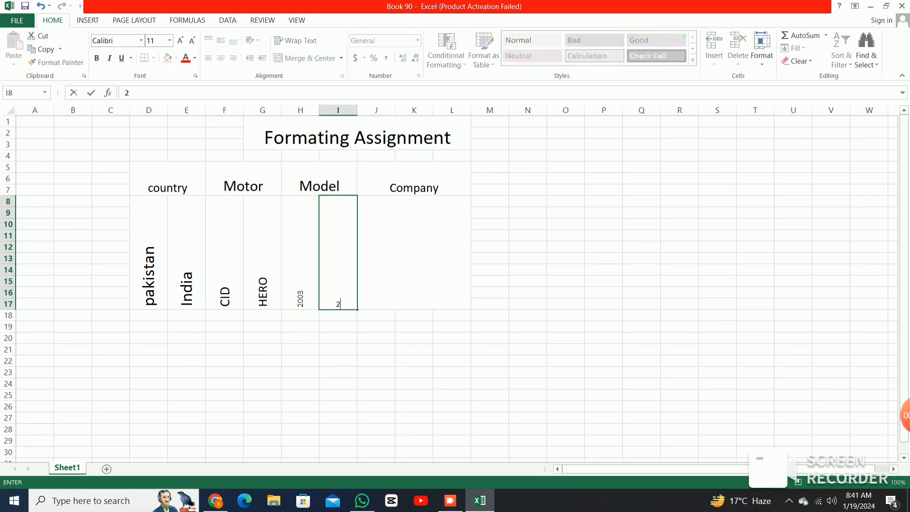
text(004)
key(shift+Left)
key(shift+Left)
key(shift+Left)
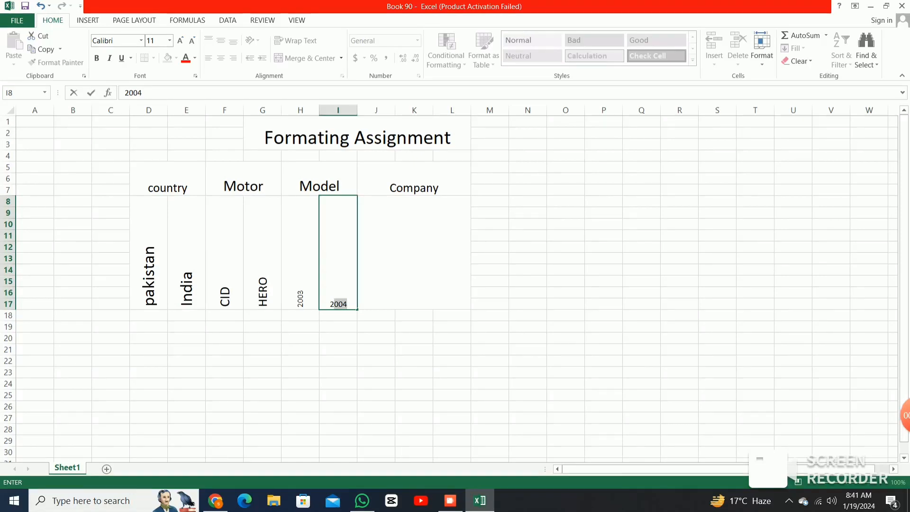
key(shift+Left)
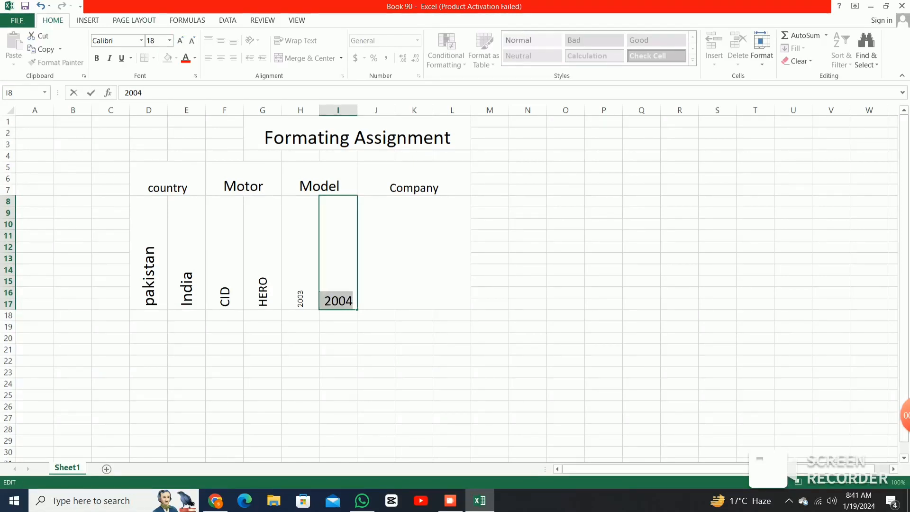
key(Tab)
key(Left)
key(Left)
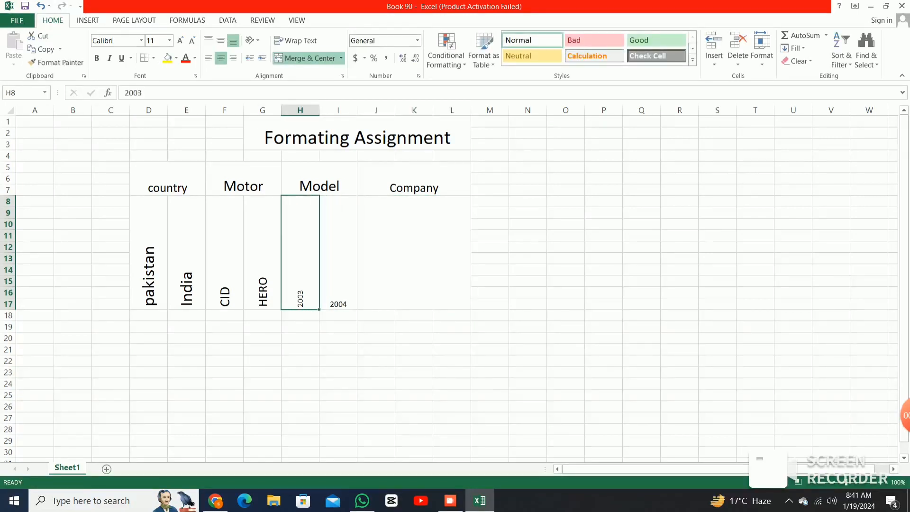
key(Right)
key(Left)
key(Right)
key(Right)
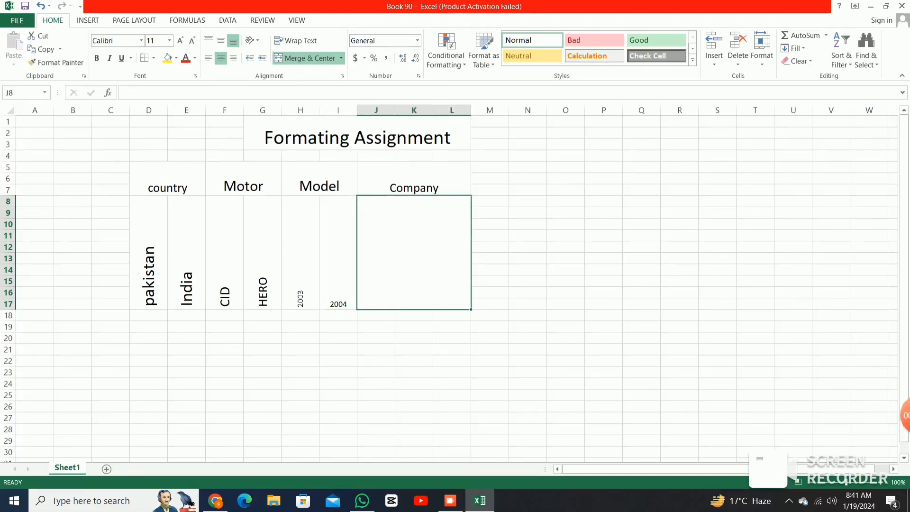
text(DDD)
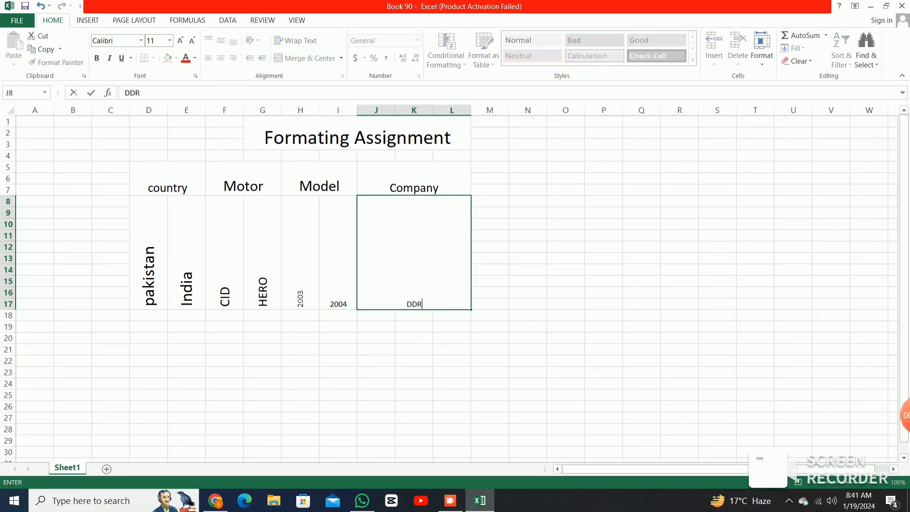
key(BackSpace)
key(BackSpace)
key(BackSpace)
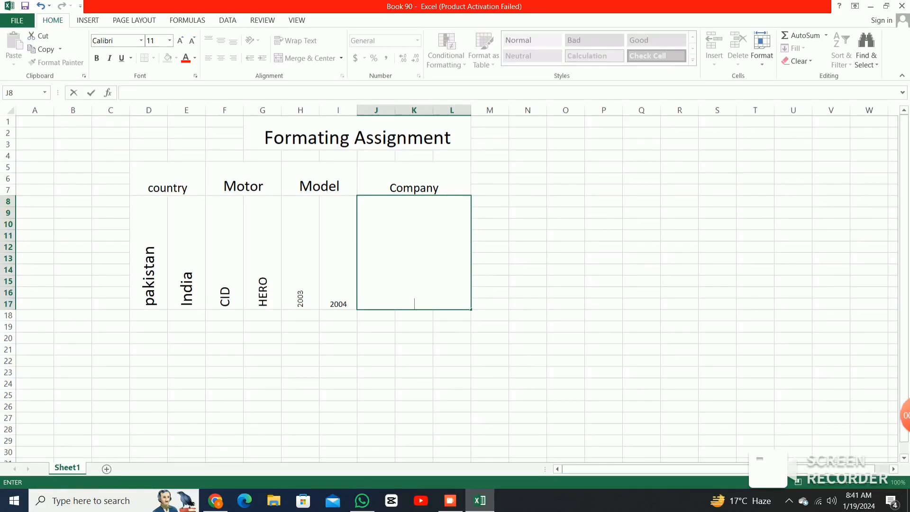
Set the merged J8:L17 block below the Company heading to font size 20 and enter "DEWAN"
click(180, 40)
click(180, 41)
click(180, 41)
click(180, 41)
click(179, 41)
text(DEWAR)
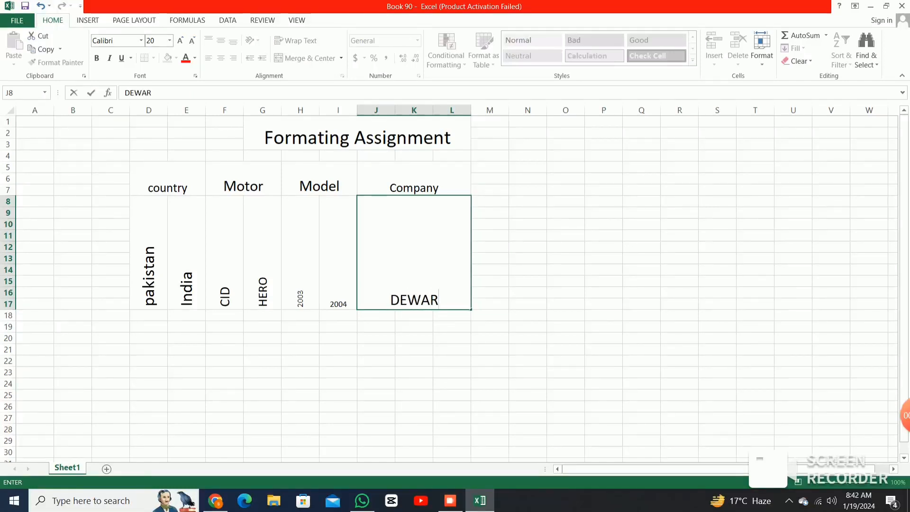
key(BackSpace)
text(N)
drag(527, 314, 527, 306)
Angle the "DEWAN" text in J8:L17 counterclockwise
click(414, 266)
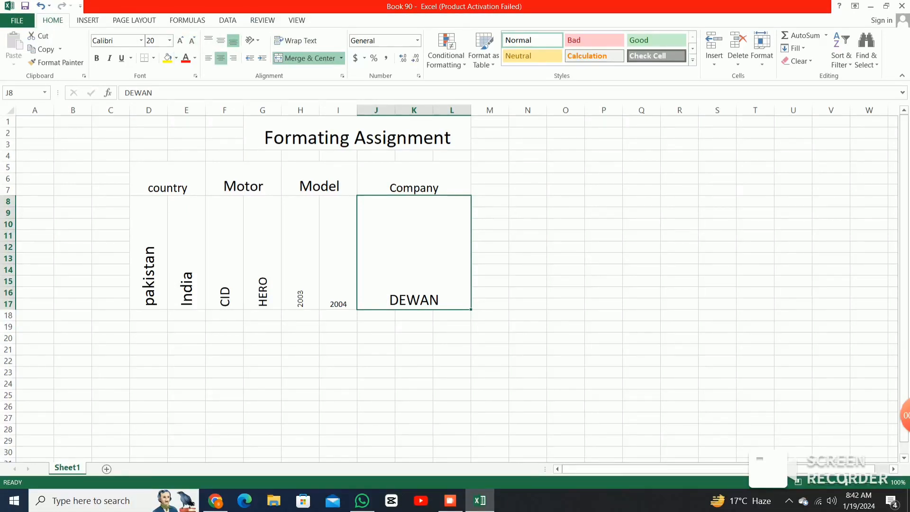
click(252, 40)
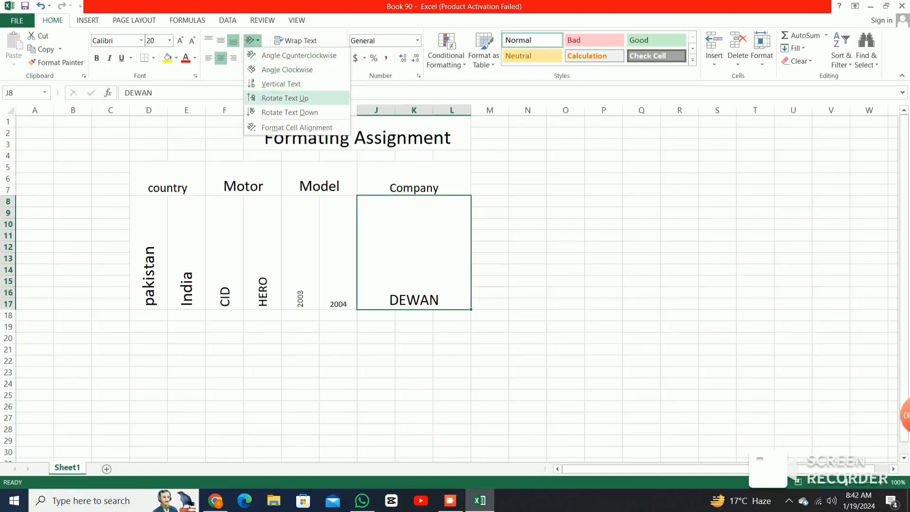
click(294, 56)
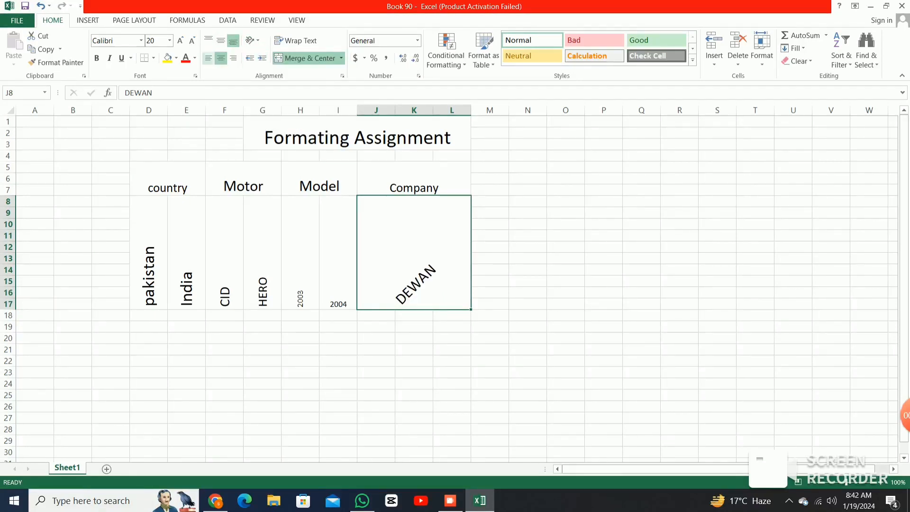
Try left and right horizontal alignment on the "DEWAN" text in J8:L17 and return it to centered
click(208, 58)
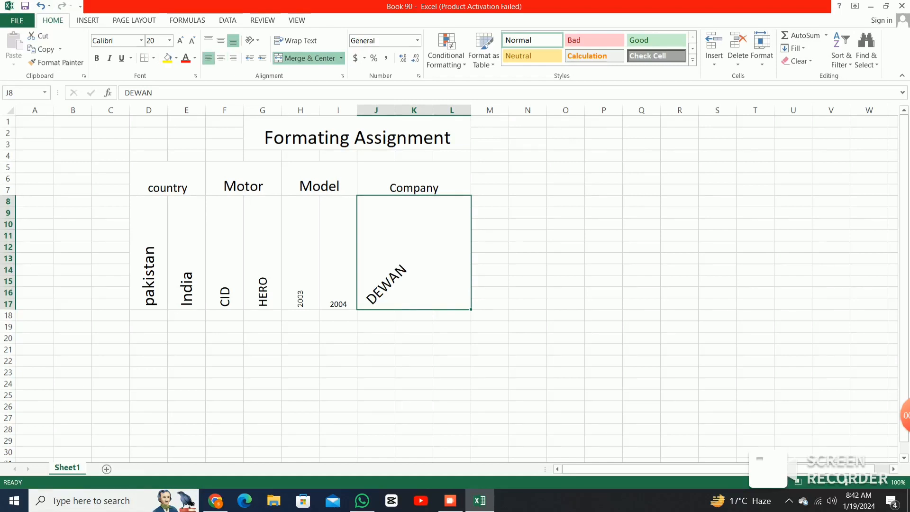
click(221, 58)
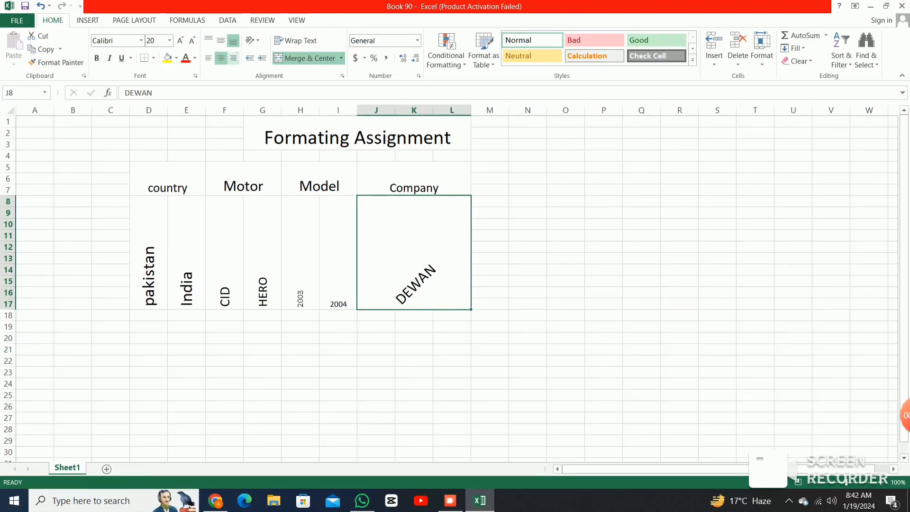
click(233, 58)
click(221, 58)
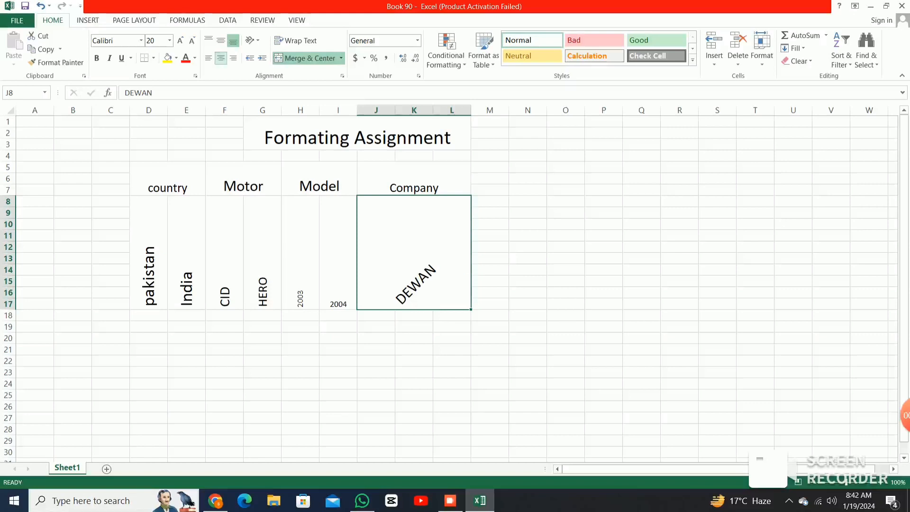
click(186, 338)
click(148, 326)
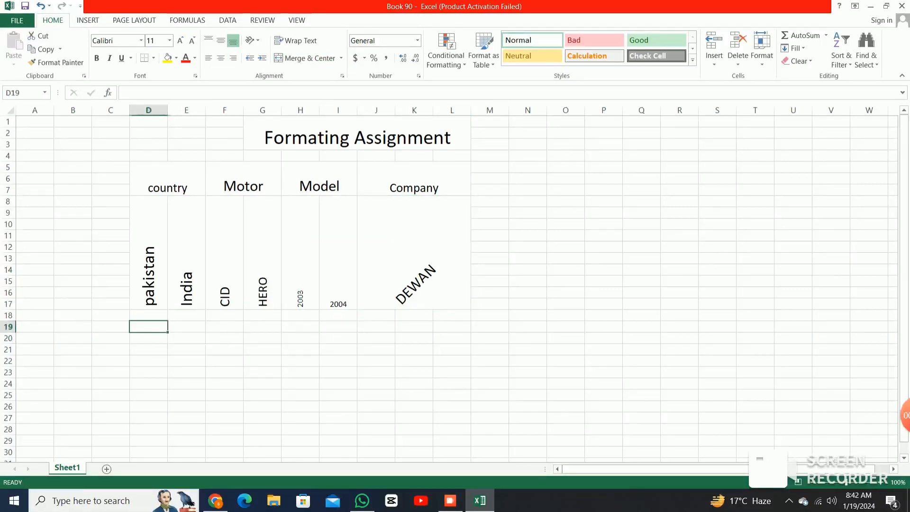
Middle-align the "DEWAN" text vertically in the merged J8:L17 block
click(414, 252)
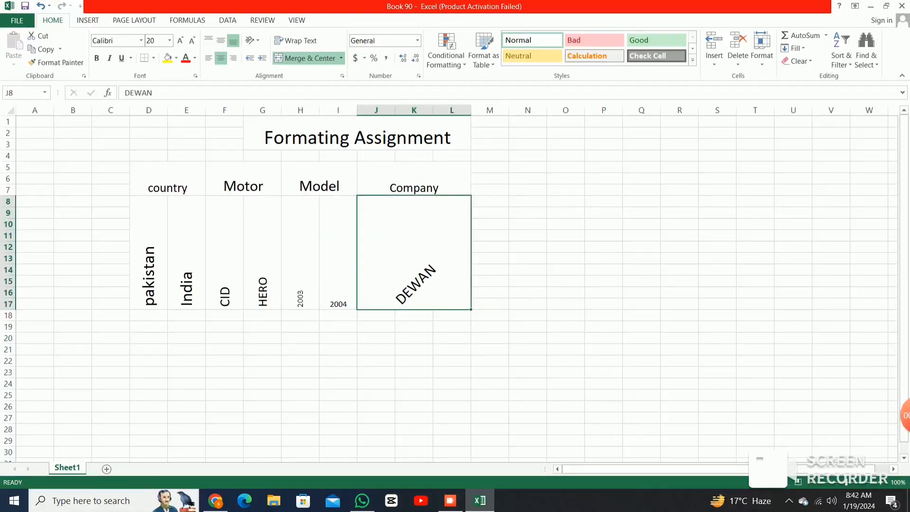
click(221, 41)
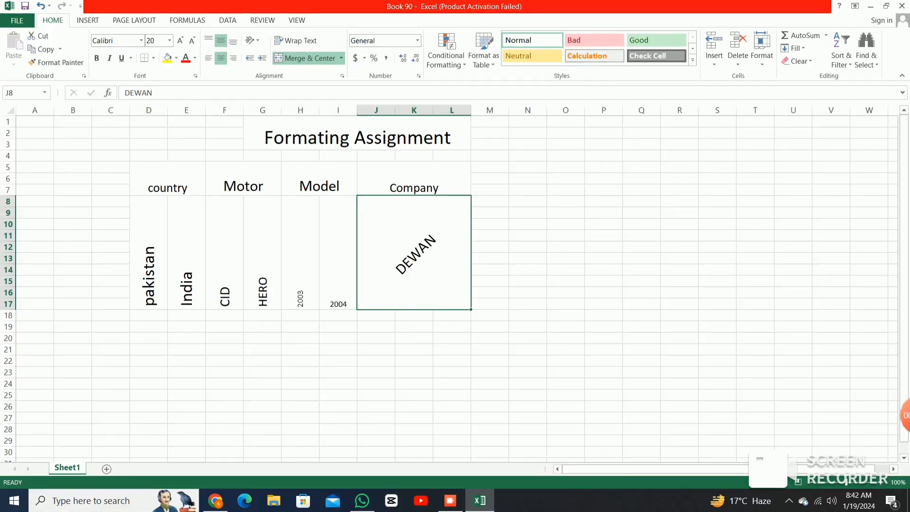
Try vertical middle alignment on the 2004 entry in I8:I17 and return it to bottom alignment
click(338, 252)
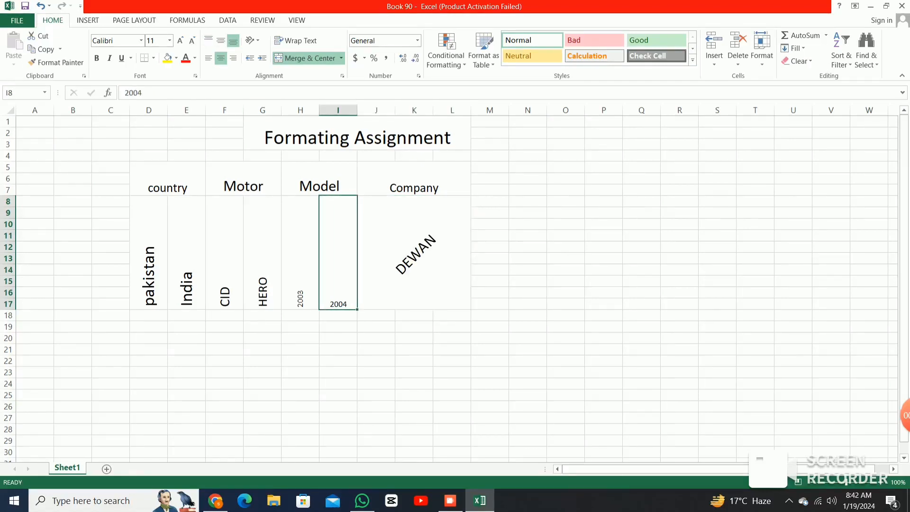
click(221, 41)
click(300, 252)
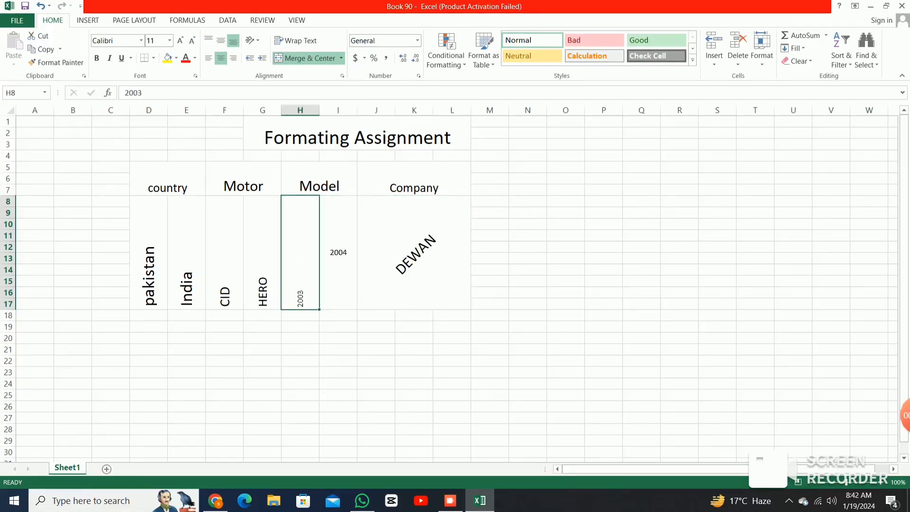
click(338, 252)
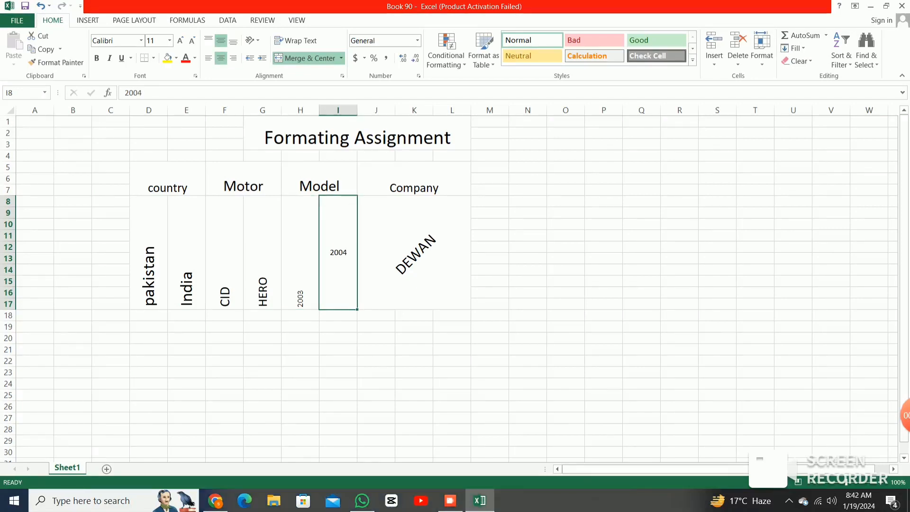
click(233, 41)
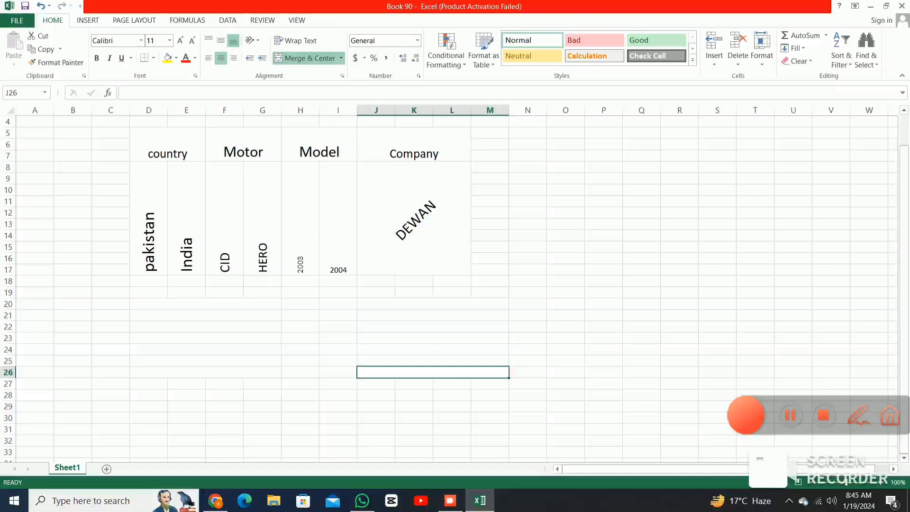
click(433, 304)
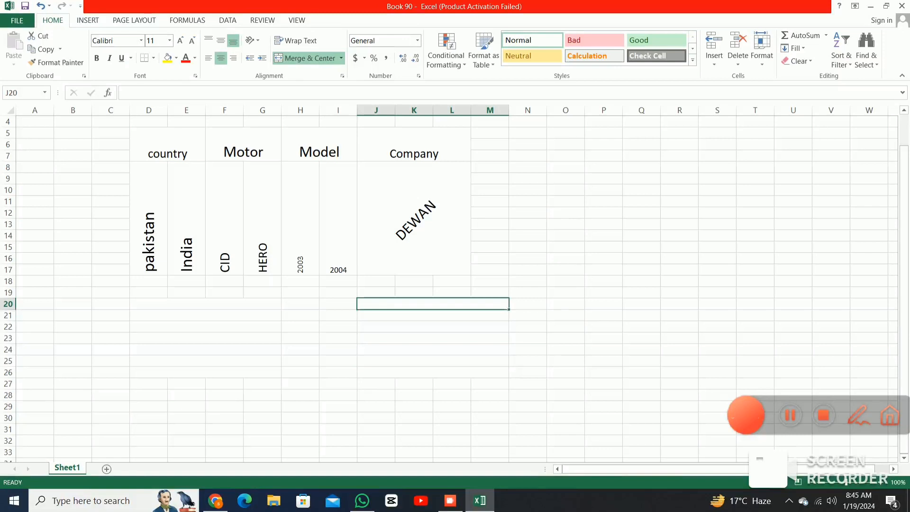
drag(433, 304, 432, 372)
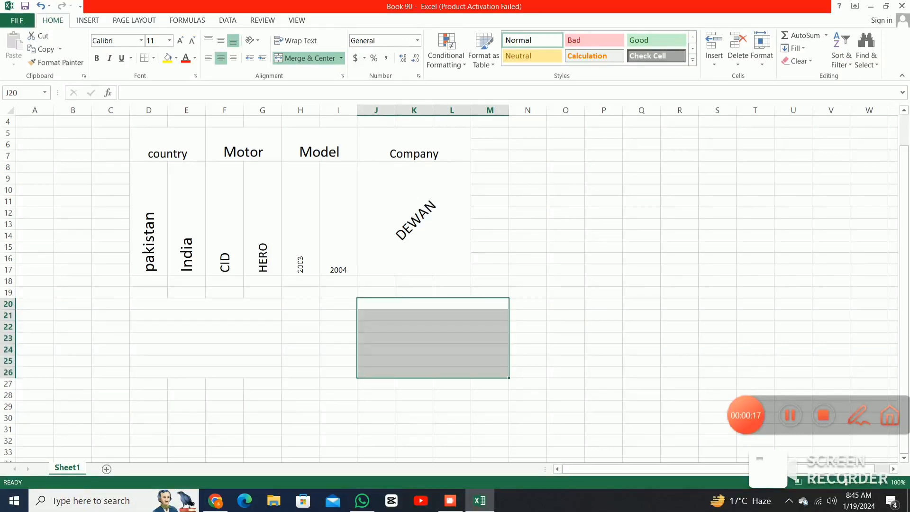
drag(205, 304, 433, 372)
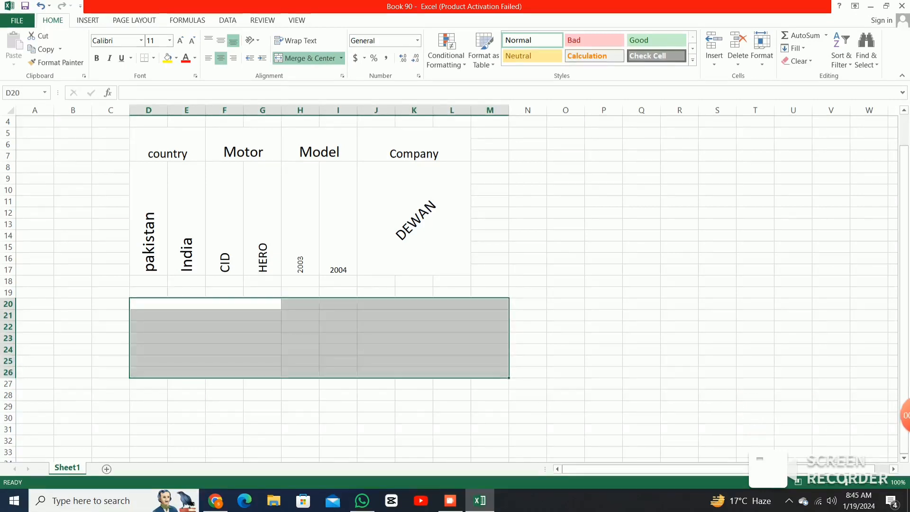
drag(206, 304, 205, 374)
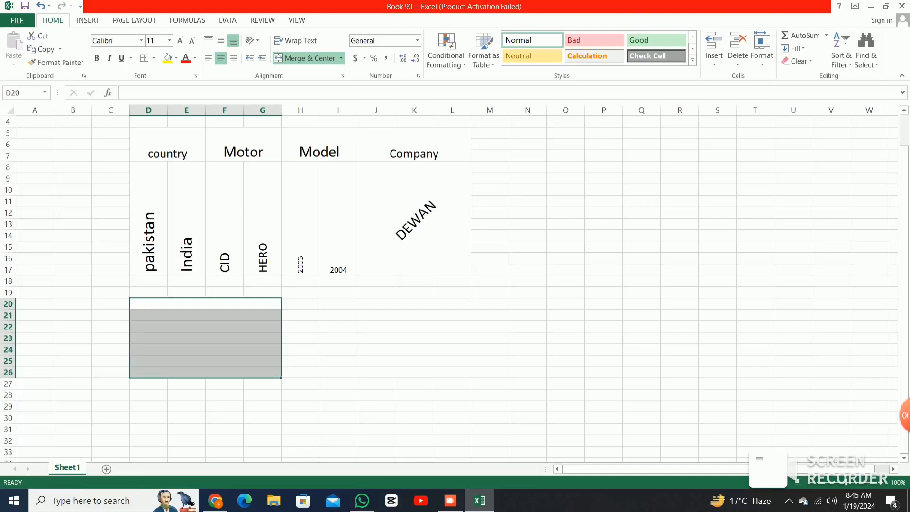
Enter "JIALING" in the merged D20:G20 cell and "SEIF START" in the merged D21:G21 cell
click(205, 304)
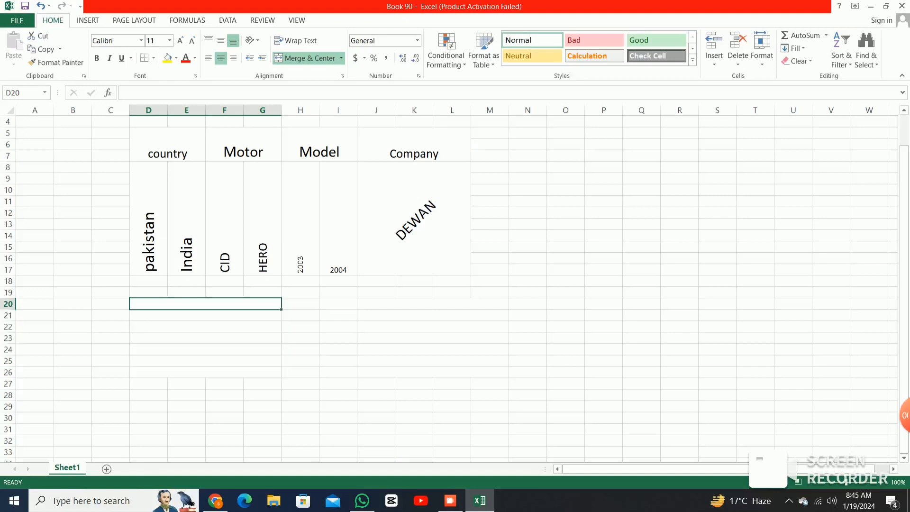
text(JIA)
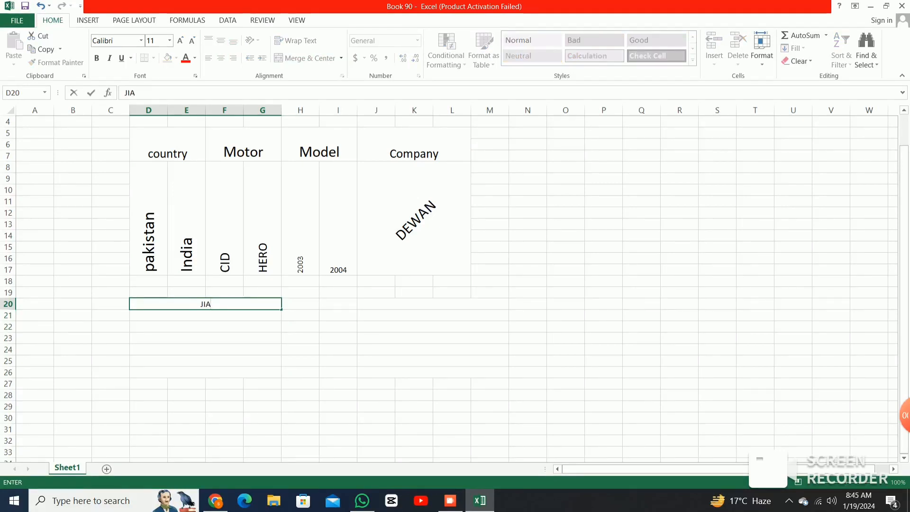
text(LING)
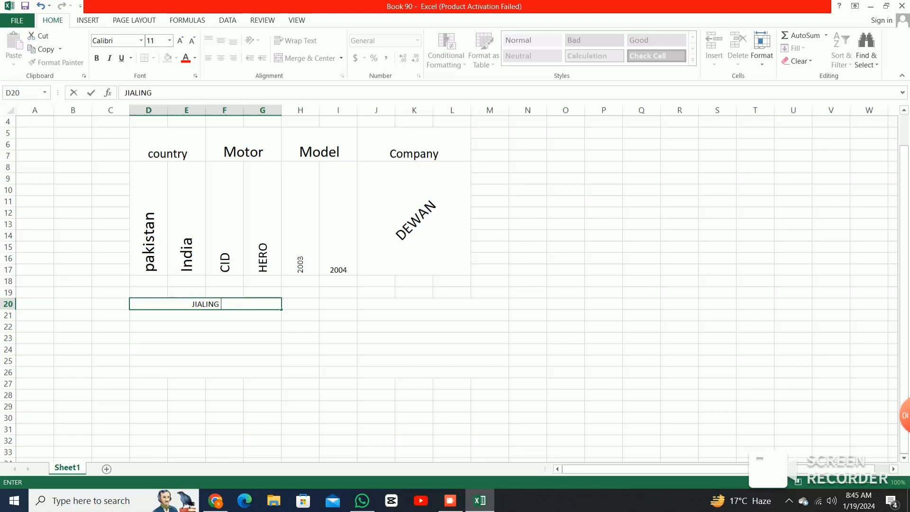
key(Return)
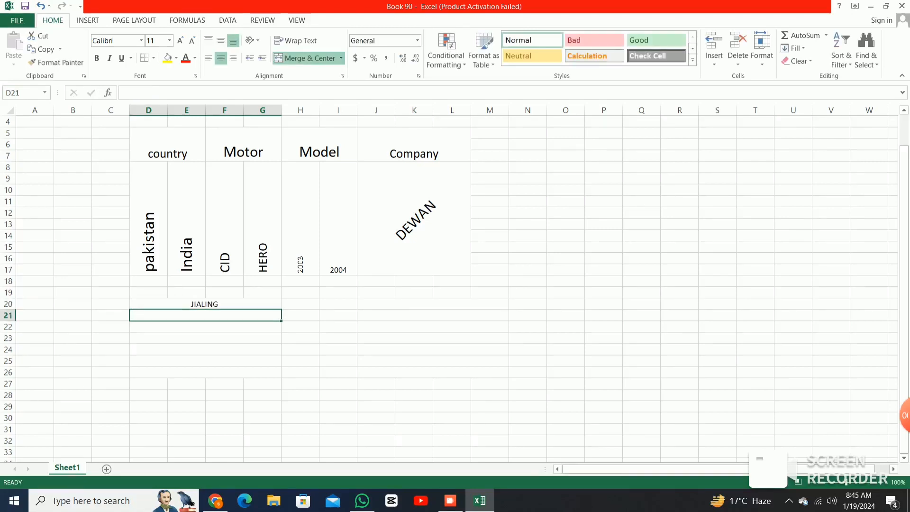
text(SIF)
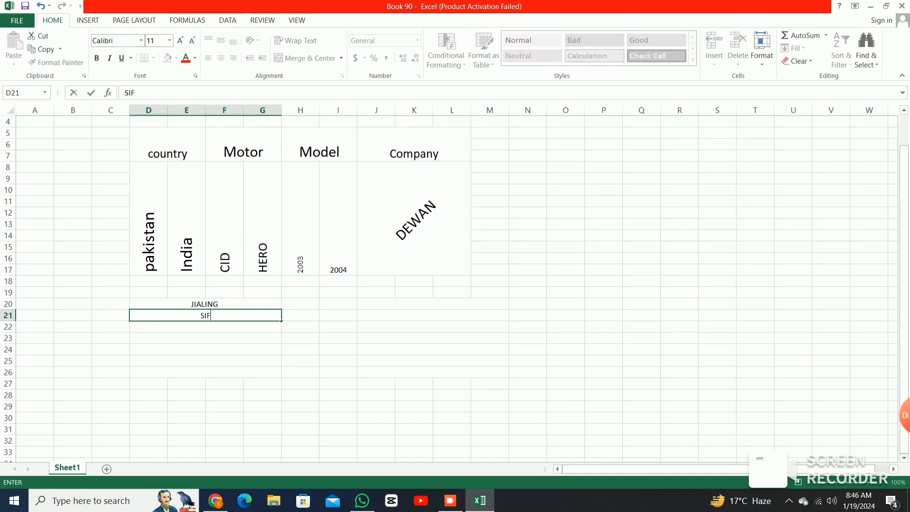
key(BackSpace)
key(BackSpace)
text(E)
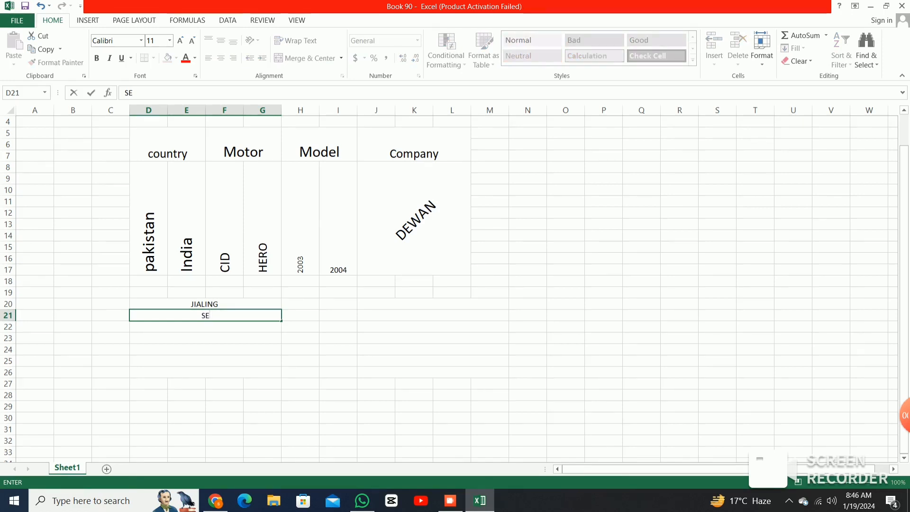
text(IF START)
key(Return)
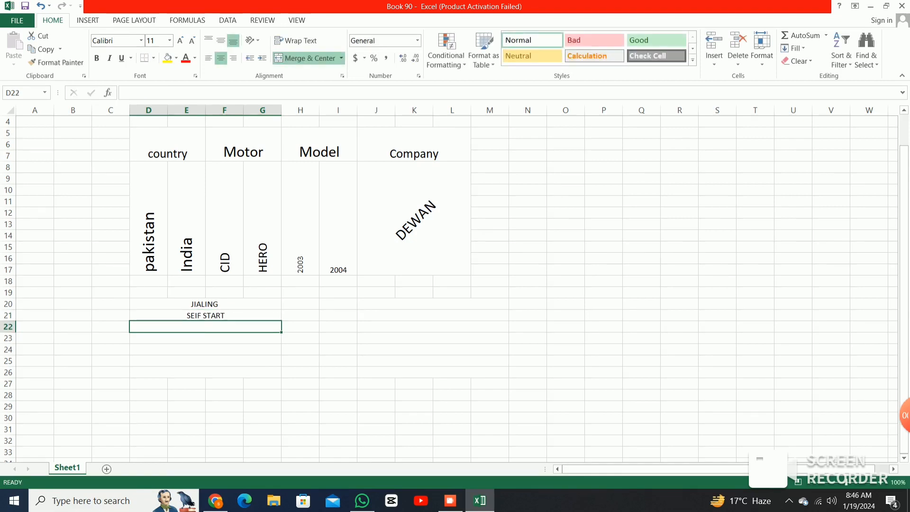
Enter "70CC" in the merged D22:G22 cell and "80 KG" in the merged D23:G23 cell
text(70)
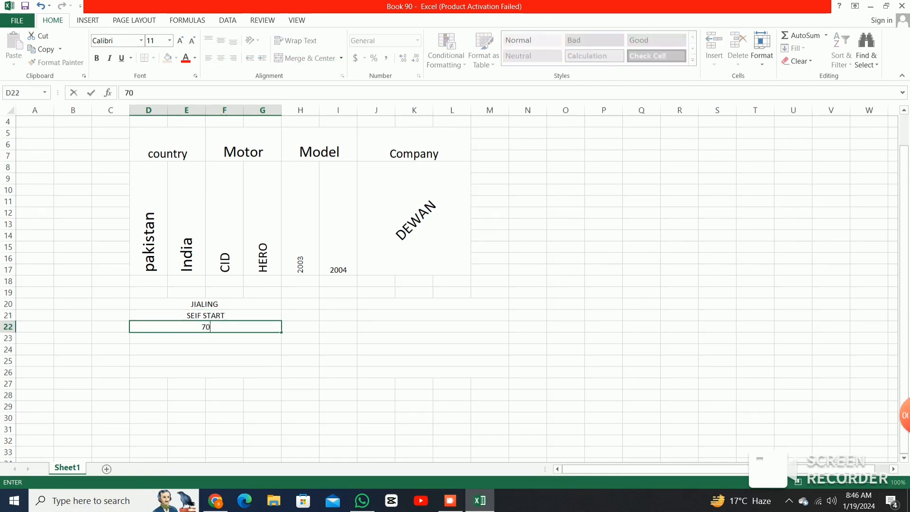
text(CC)
key(Return)
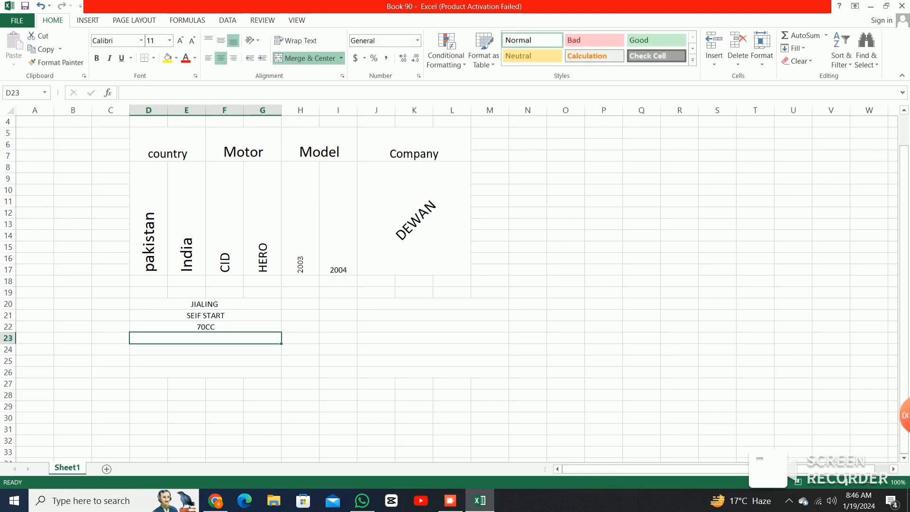
text(80)
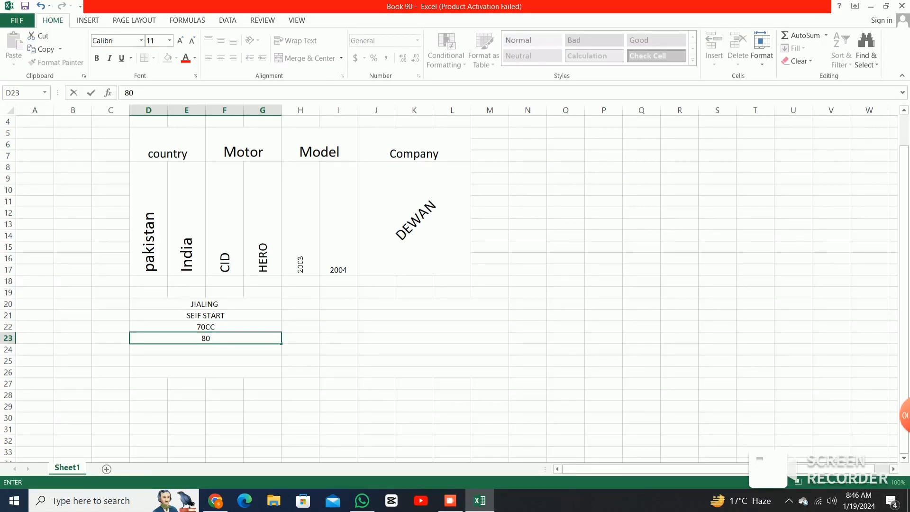
text( KG)
key(Return)
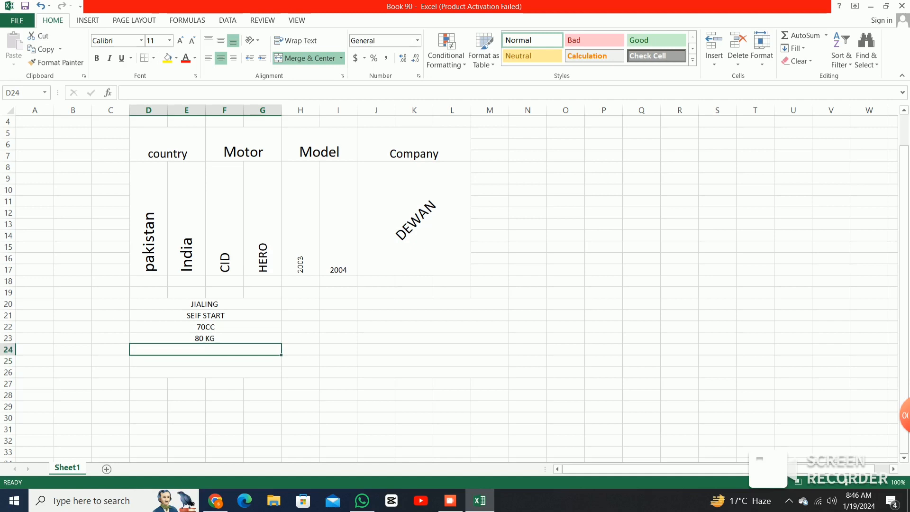
Enter "1LETER", "2003" and "DELUX" in the merged cells of rows 24, 25 and 26 in columns D to G
text(1)
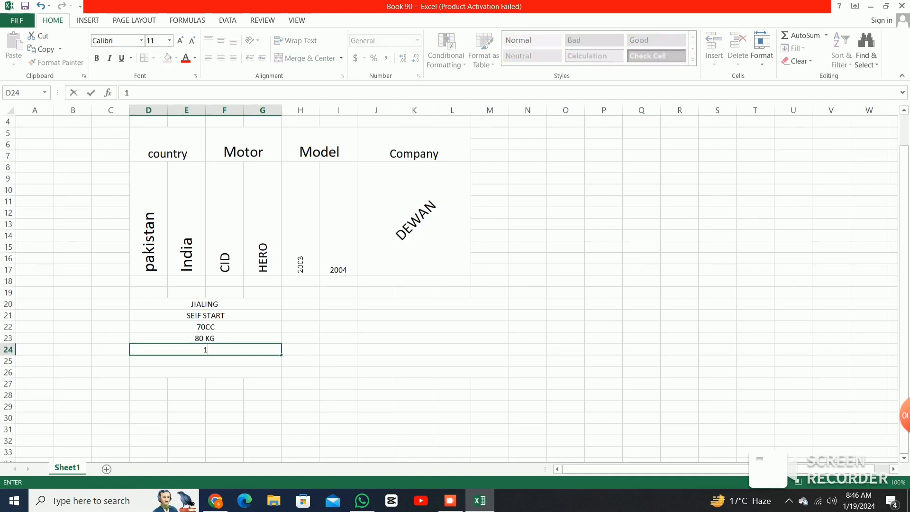
text(LETER)
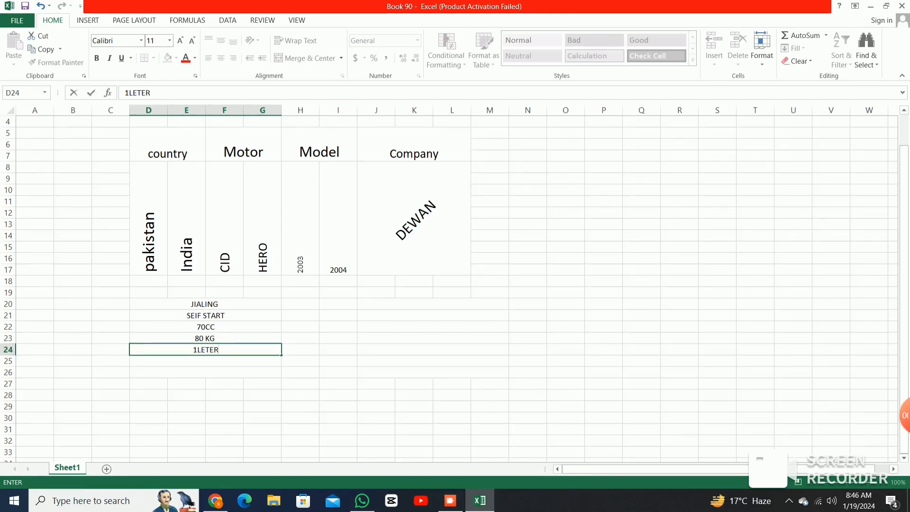
key(Return)
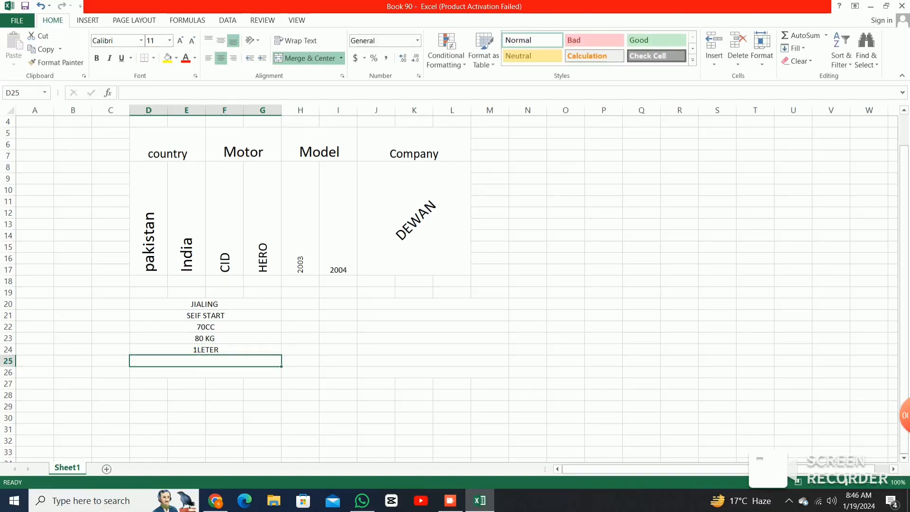
text(2003)
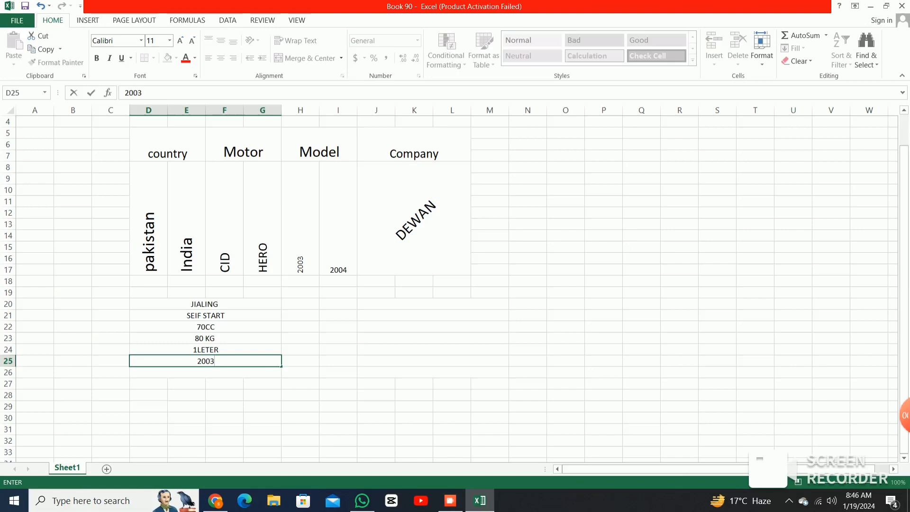
key(Return)
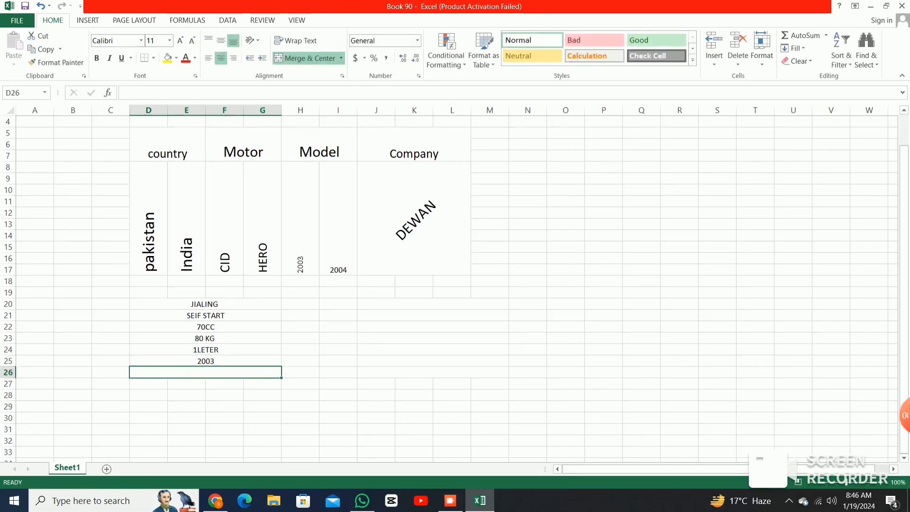
text(DE)
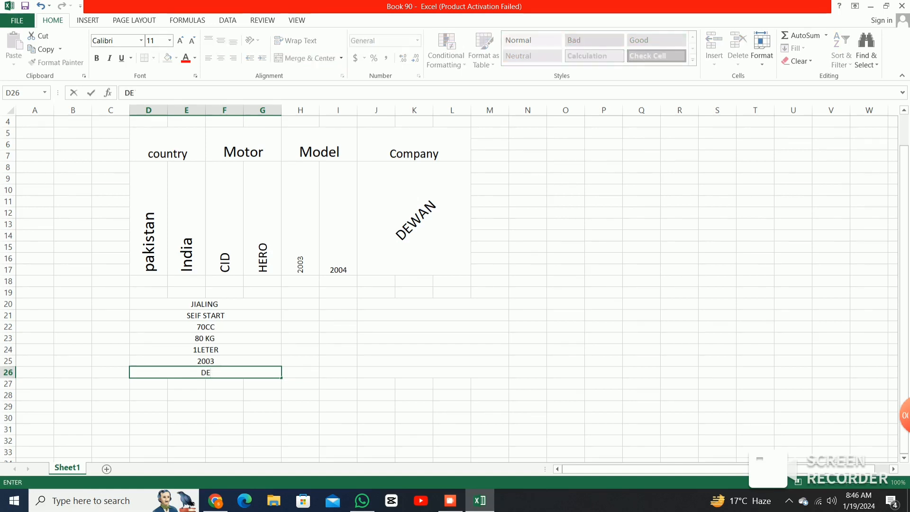
text(LU)
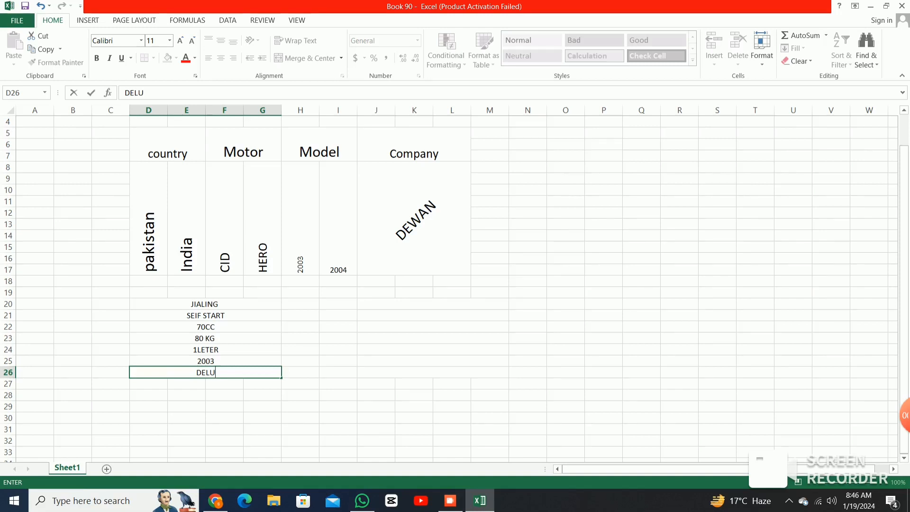
text(X)
Copy the list in D20:G26 and paste it into J20:M26
drag(205, 304, 205, 373)
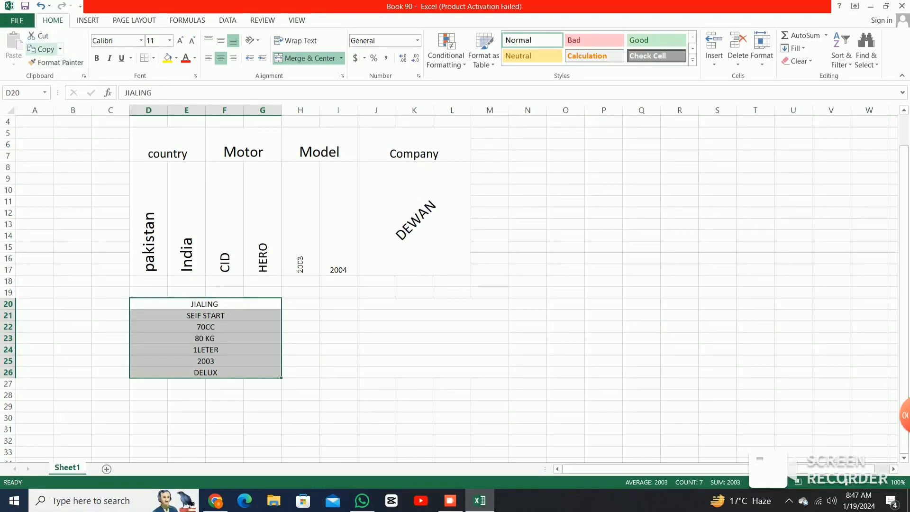
click(42, 49)
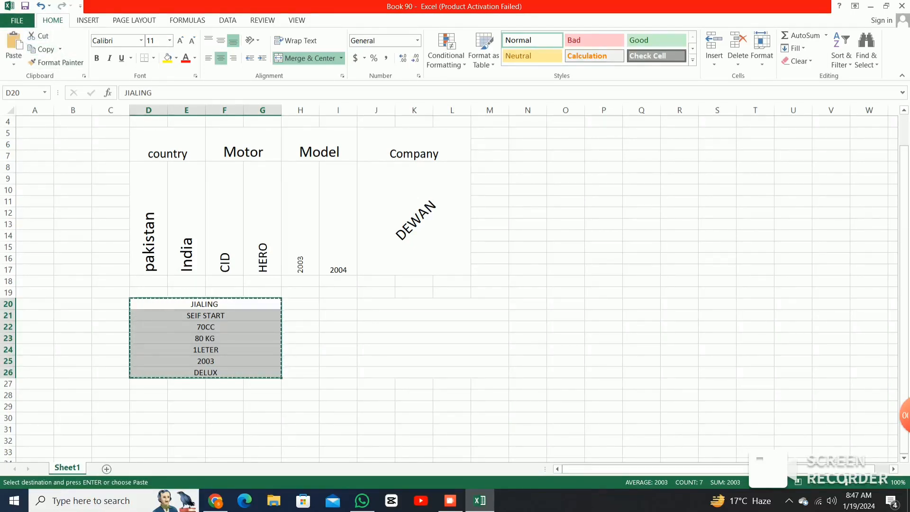
drag(432, 303, 433, 373)
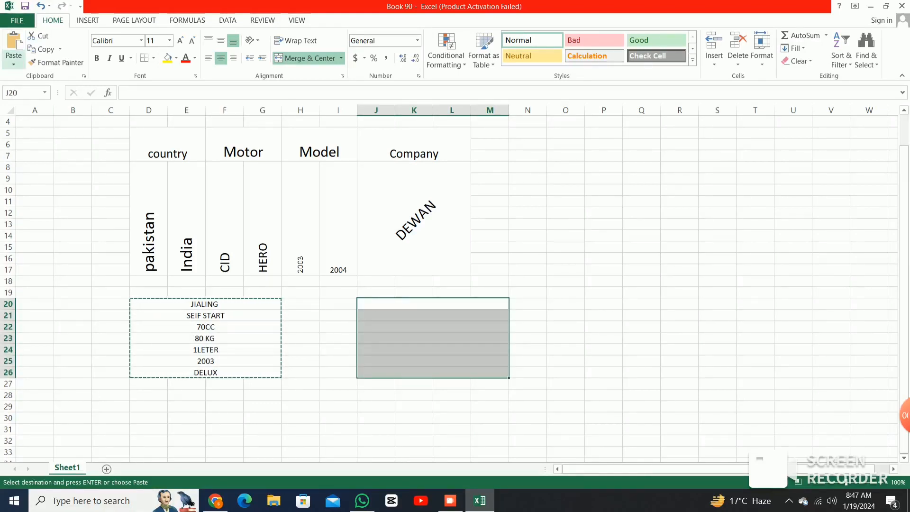
click(13, 46)
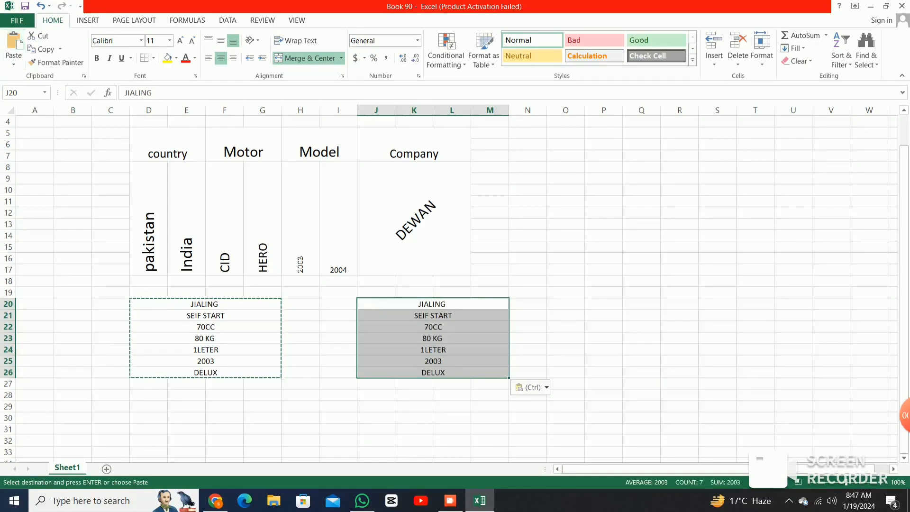
click(452, 384)
click(300, 350)
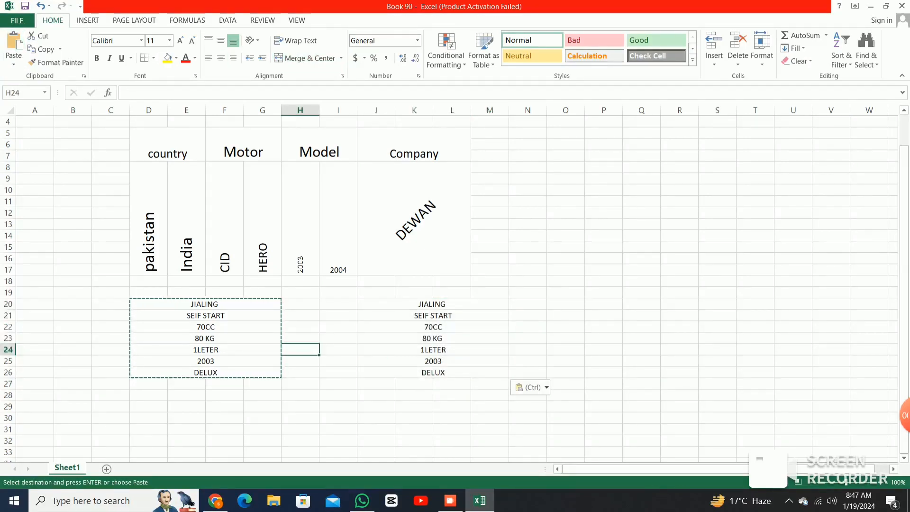
click(300, 304)
click(205, 303)
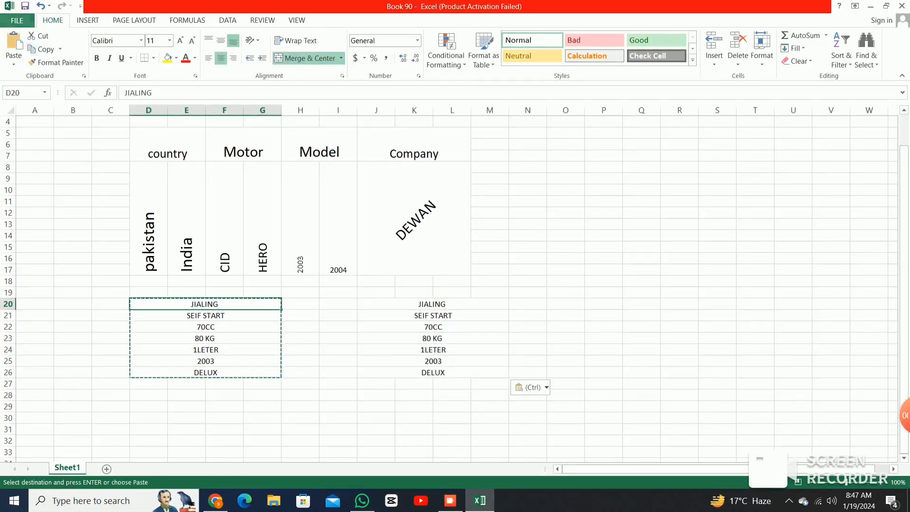
click(42, 49)
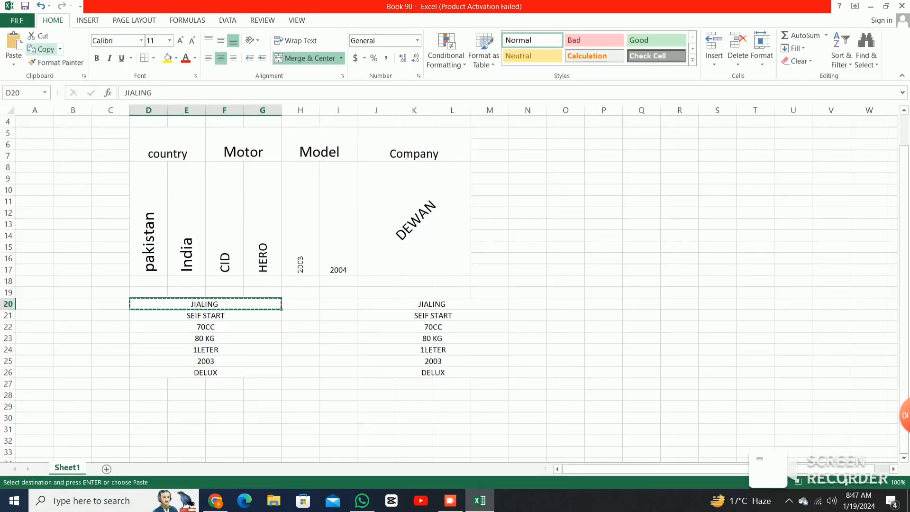
click(338, 281)
click(338, 326)
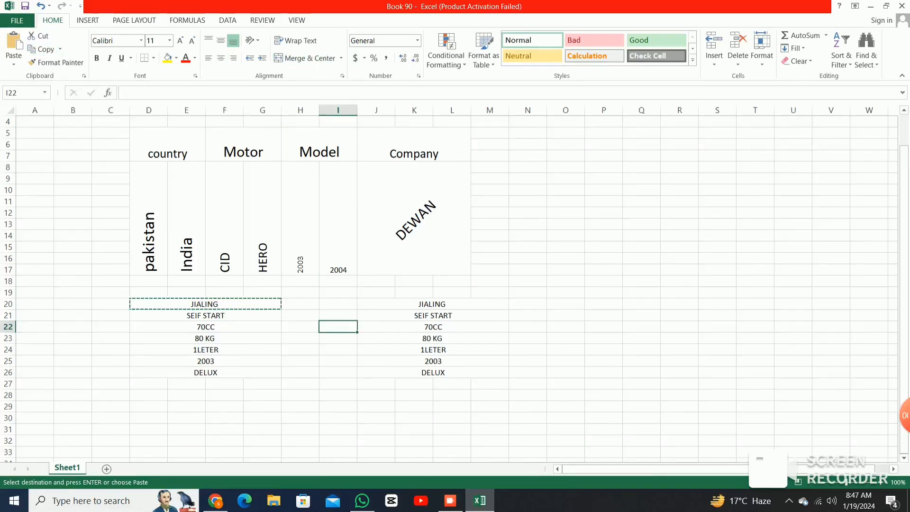
click(301, 303)
double_click(228, 304)
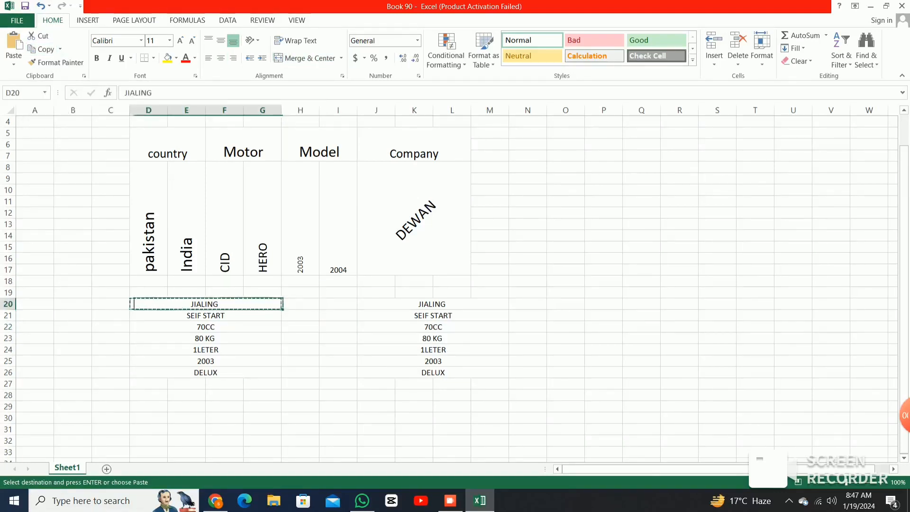
click(338, 372)
click(433, 372)
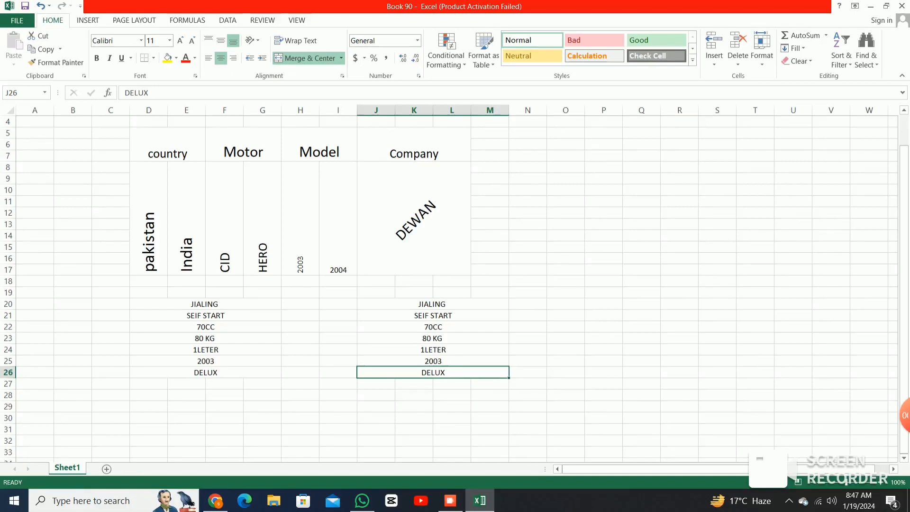
Apply thick solid borders to all outer and inner edges of the motorcycle table in D5:L17
scroll(455, 284, up, 1)
drag(167, 185, 450, 284)
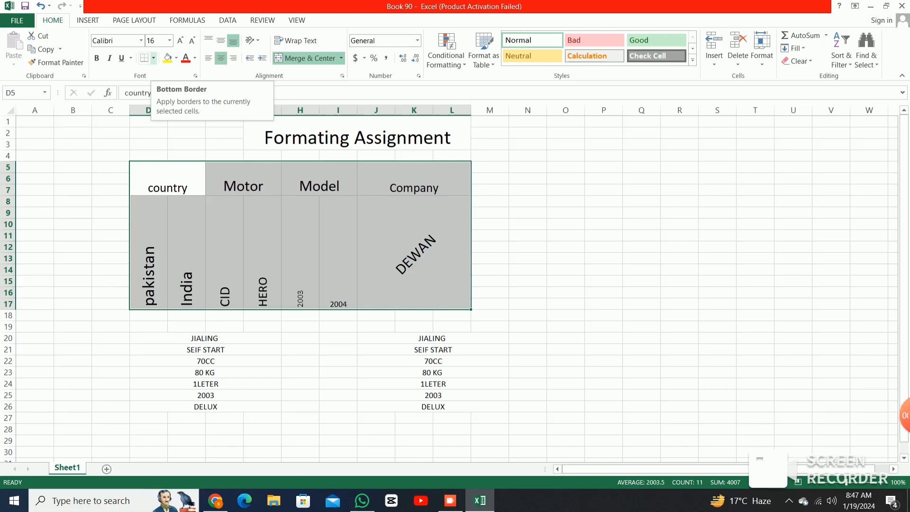
click(153, 58)
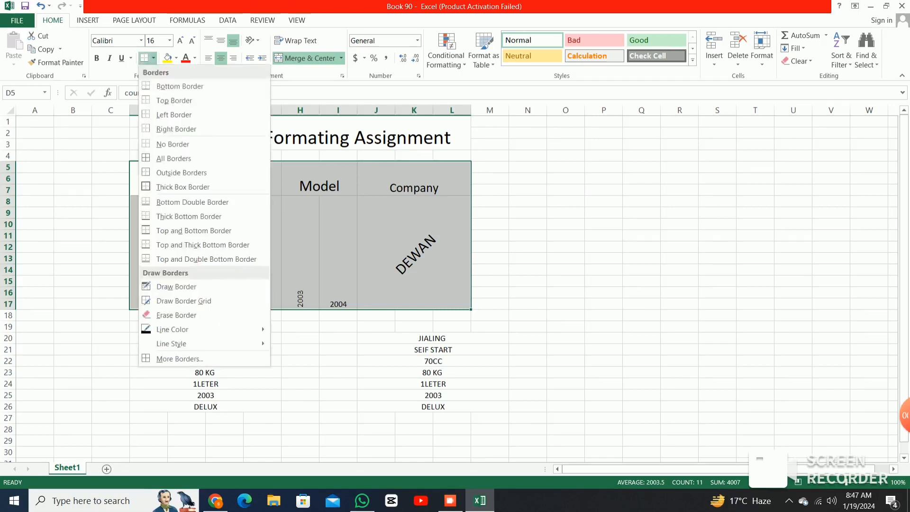
click(180, 359)
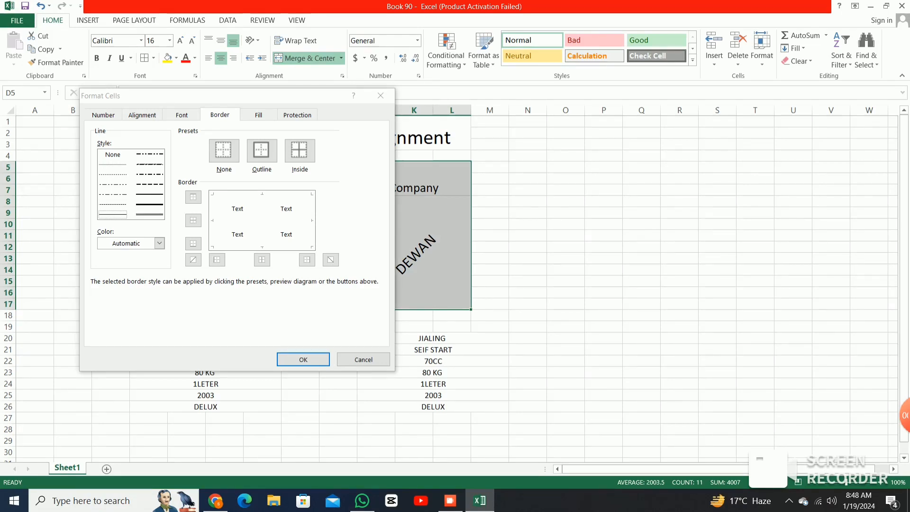
click(150, 215)
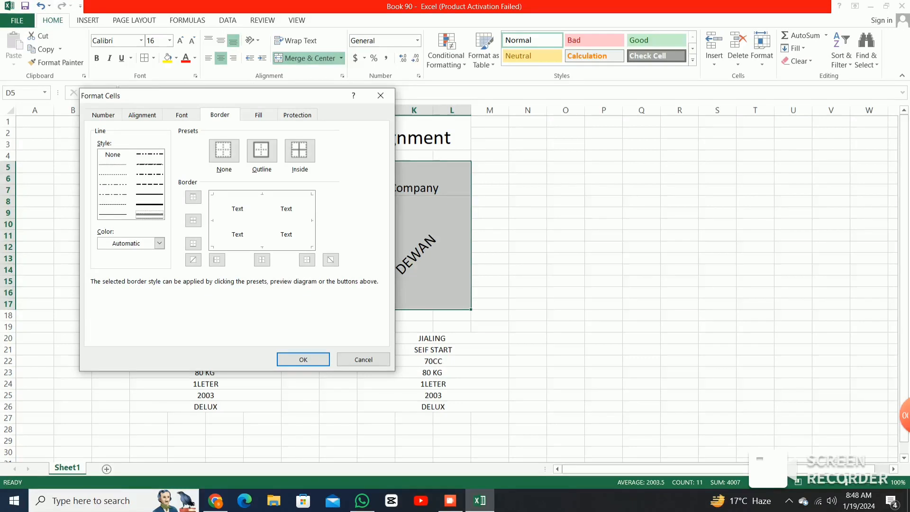
click(193, 196)
click(262, 260)
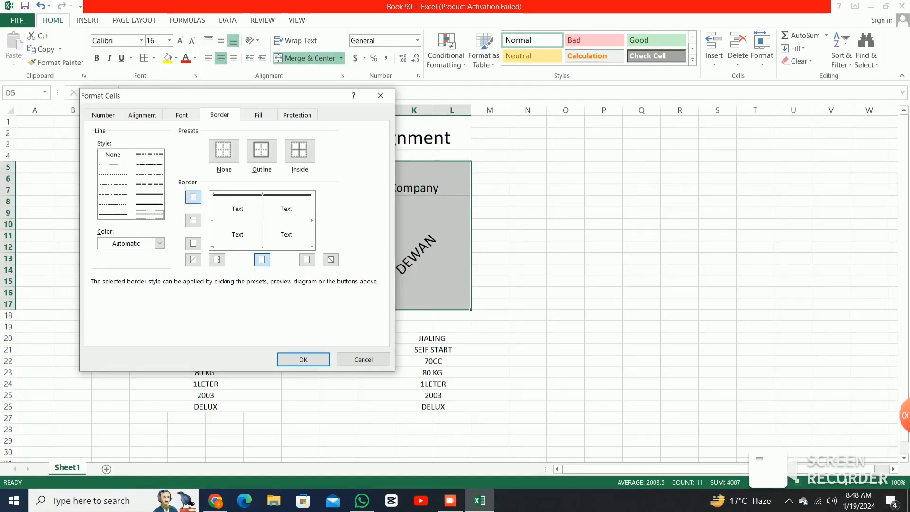
click(262, 246)
click(214, 220)
click(311, 220)
click(261, 246)
click(262, 221)
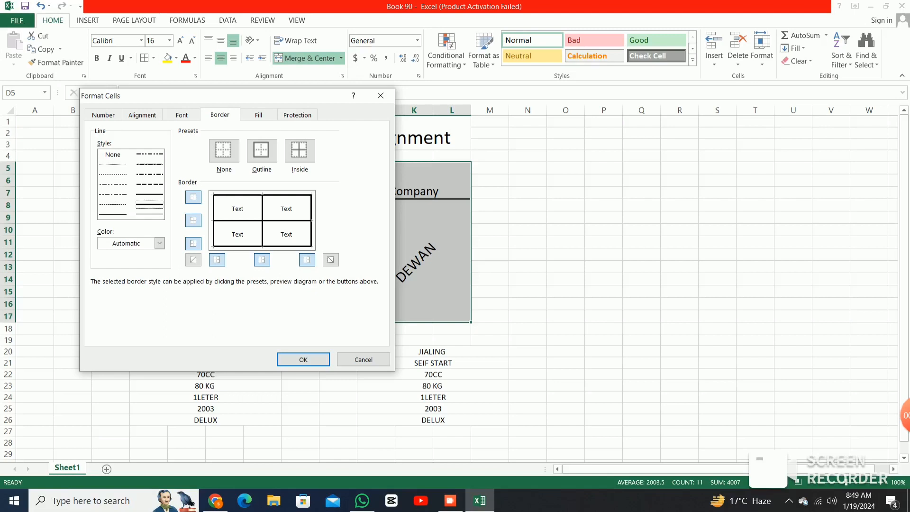
click(304, 360)
Apply double-line borders around and between the rows of the specification list in D20:G26
click(433, 409)
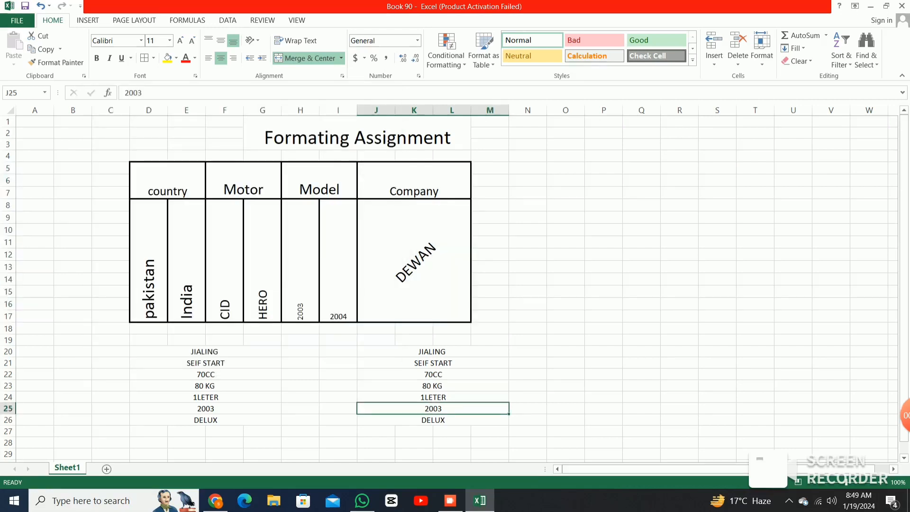
drag(205, 352, 205, 420)
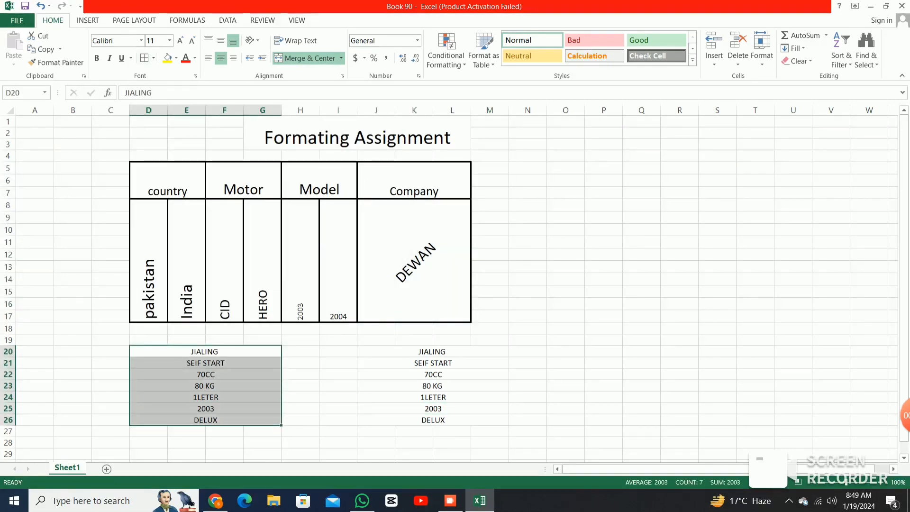
key(ctrl+1)
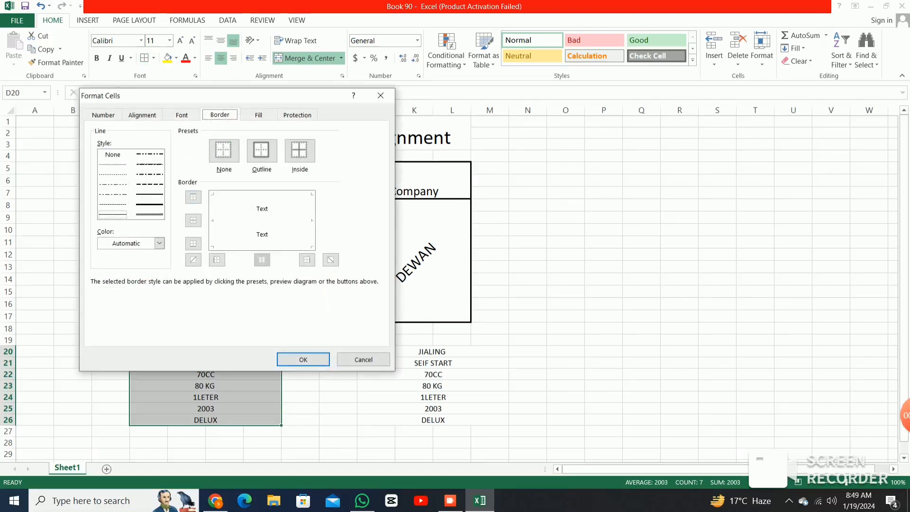
click(149, 215)
click(217, 260)
click(193, 220)
click(193, 197)
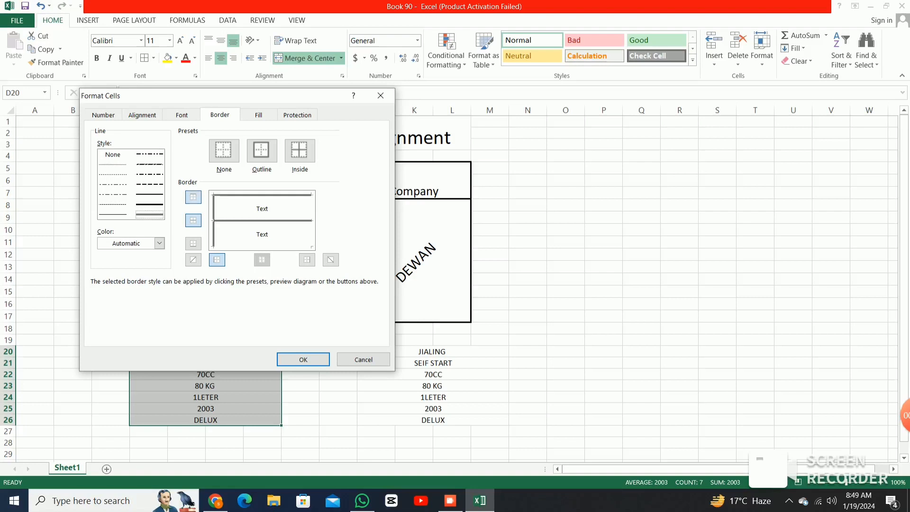
click(193, 243)
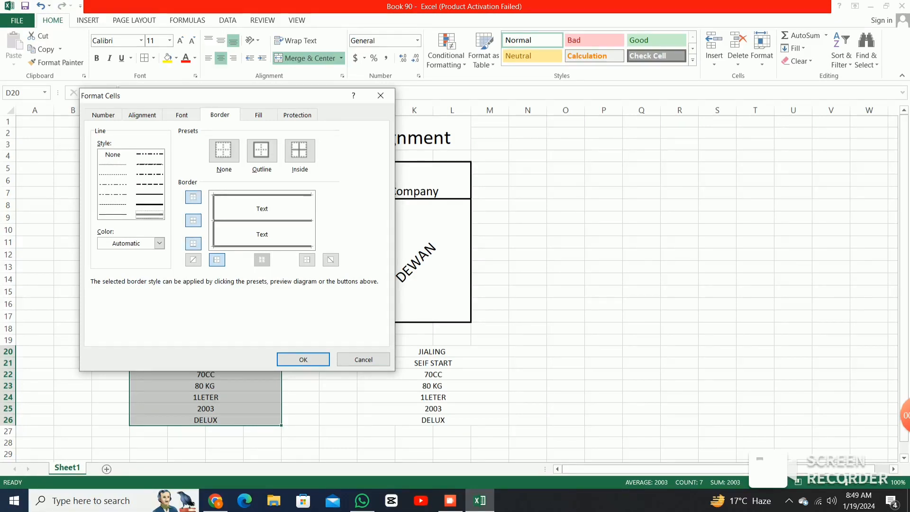
click(307, 259)
key(Return)
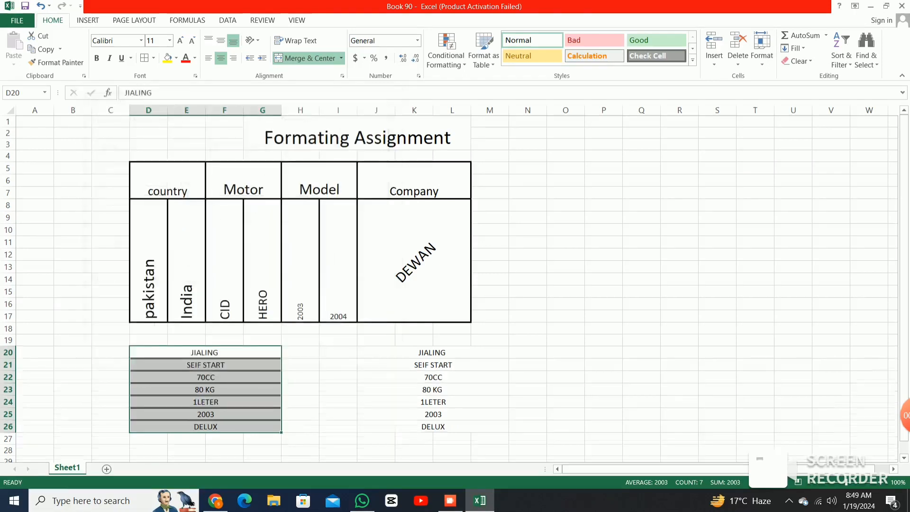
Apply double-line borders around and between the rows of the copied specification list in J20:M26
drag(432, 352, 432, 427)
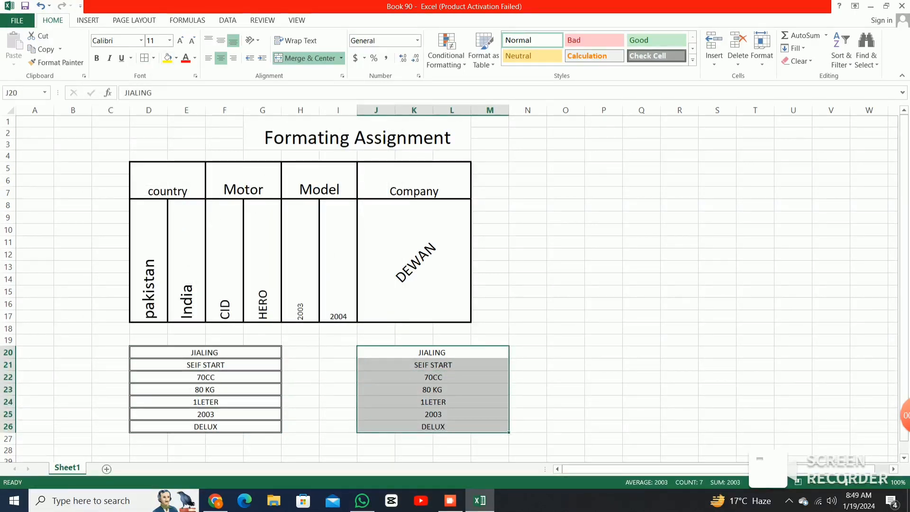
key(ctrl+1)
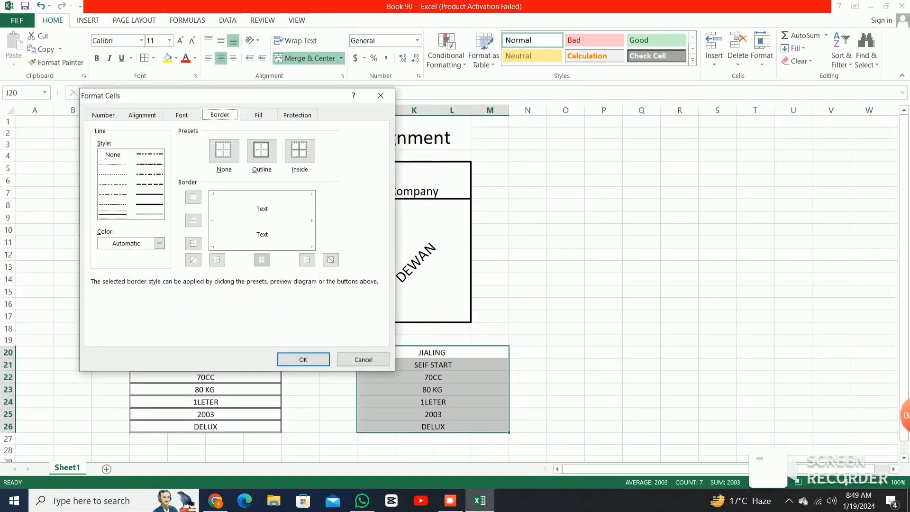
click(149, 215)
click(217, 259)
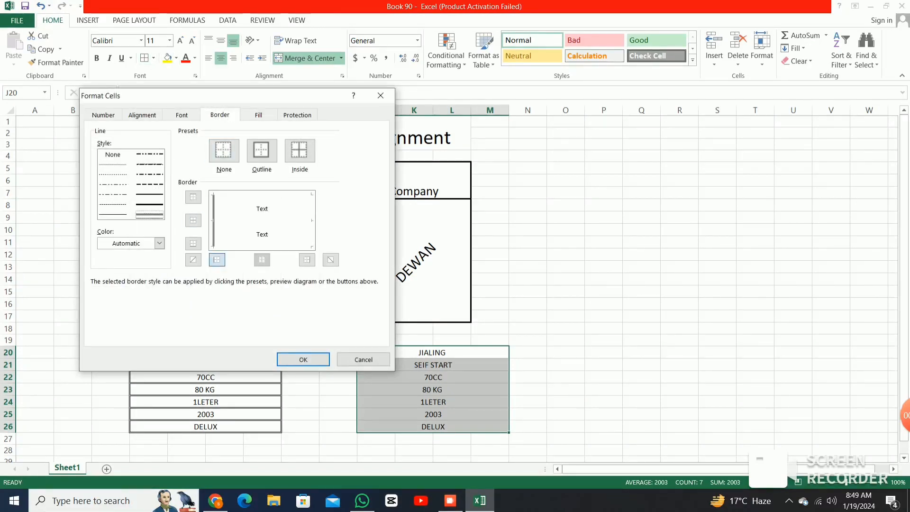
click(193, 220)
click(193, 197)
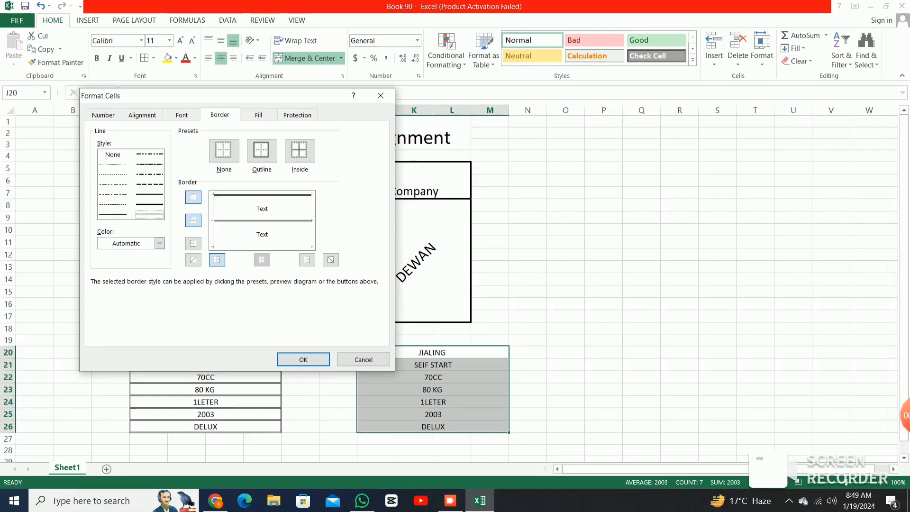
click(307, 260)
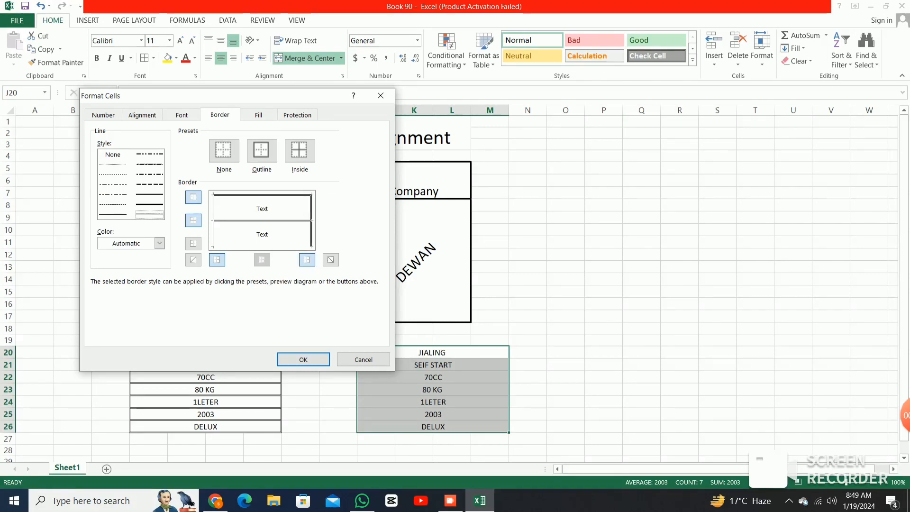
click(193, 243)
click(304, 359)
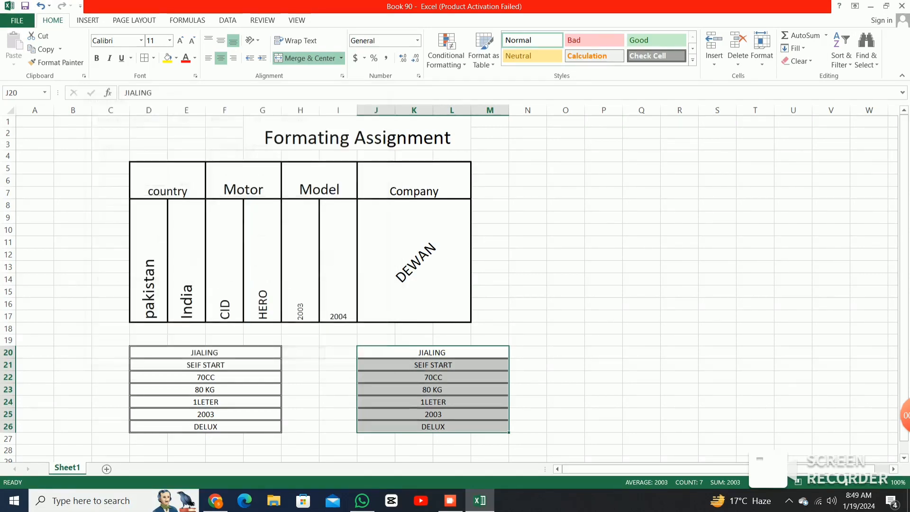
Enter 1 in C29 and 2 in D29 as the start of a number series below the lists
scroll(455, 284, down, 4)
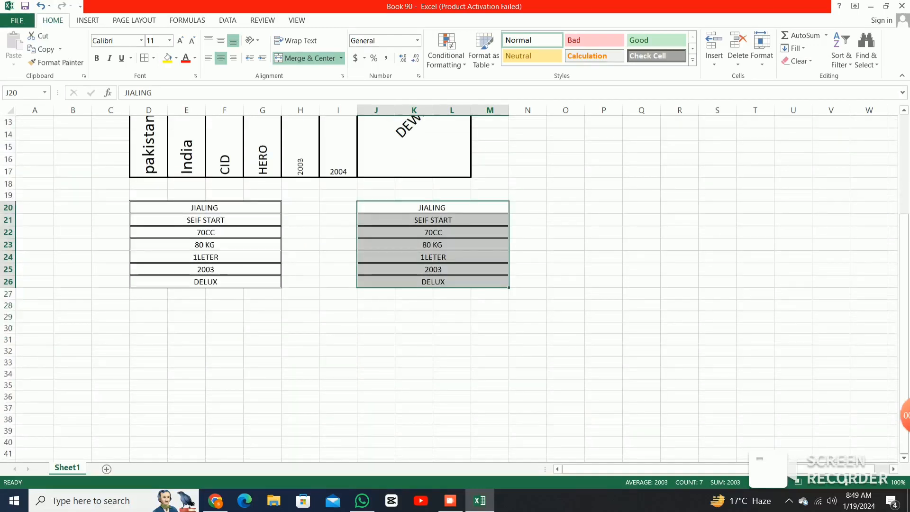
click(110, 316)
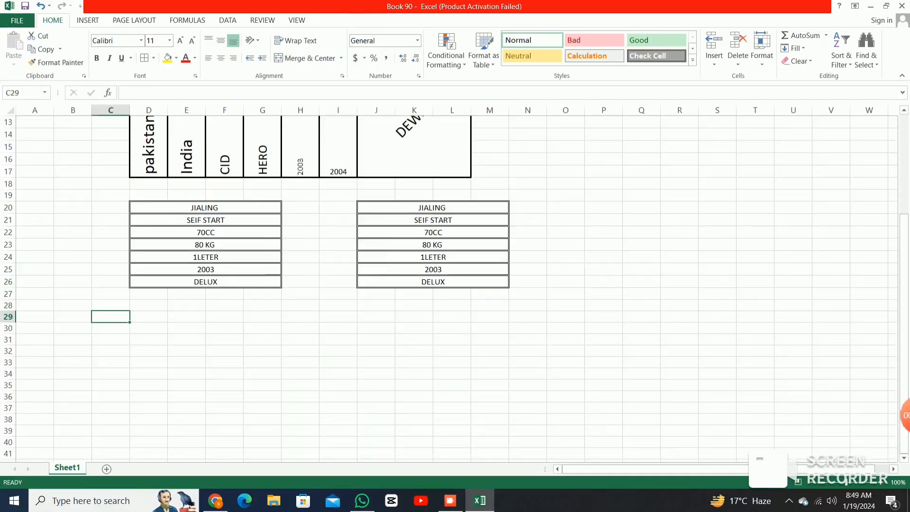
text(1)
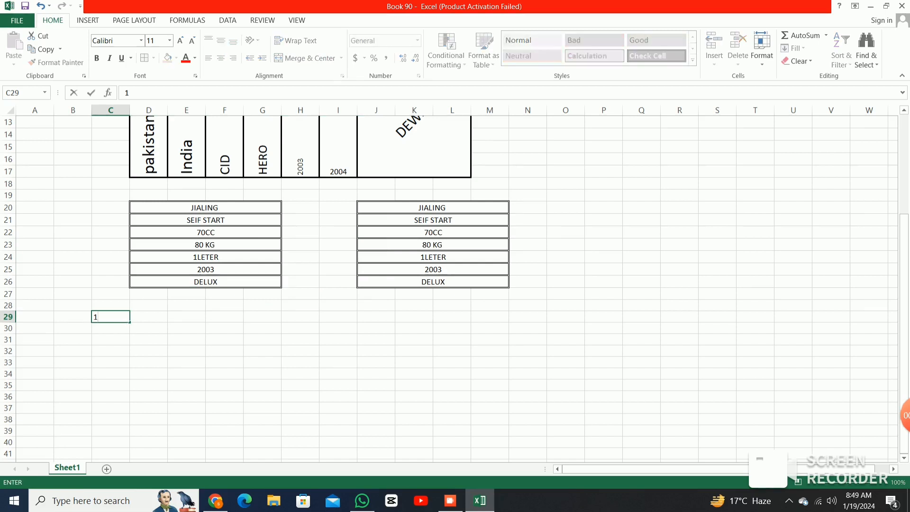
key(Tab)
text(22)
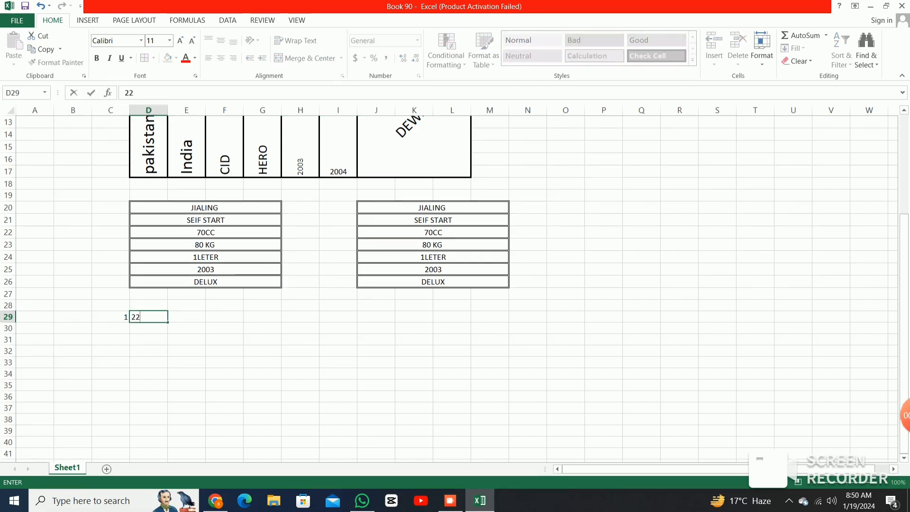
key(BackSpace)
key(Tab)
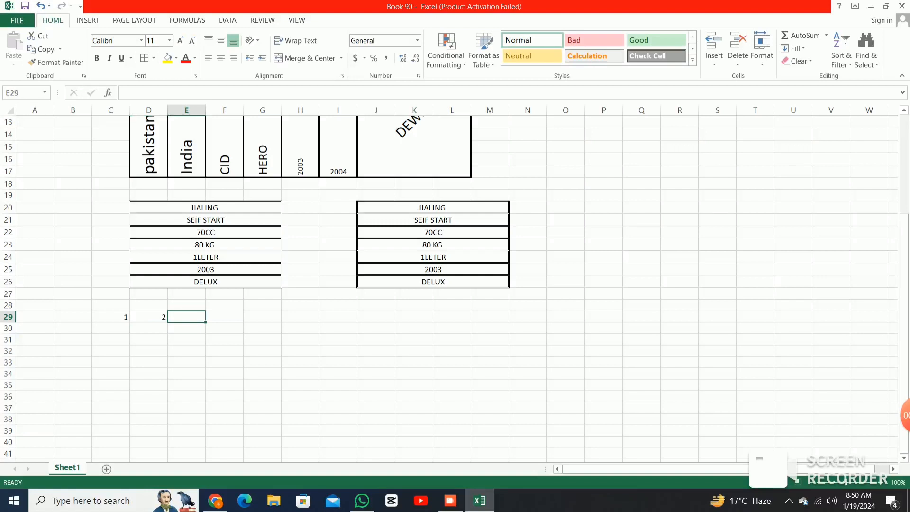
Extend the number series from C29:D29 across row 29 to I29 with AutoFill
key(Left)
key(shift+Left)
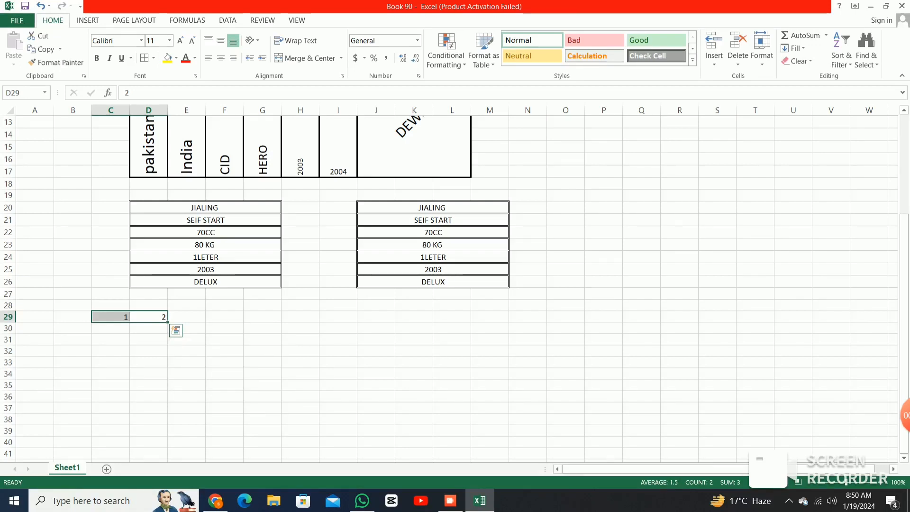
drag(167, 322, 356, 323)
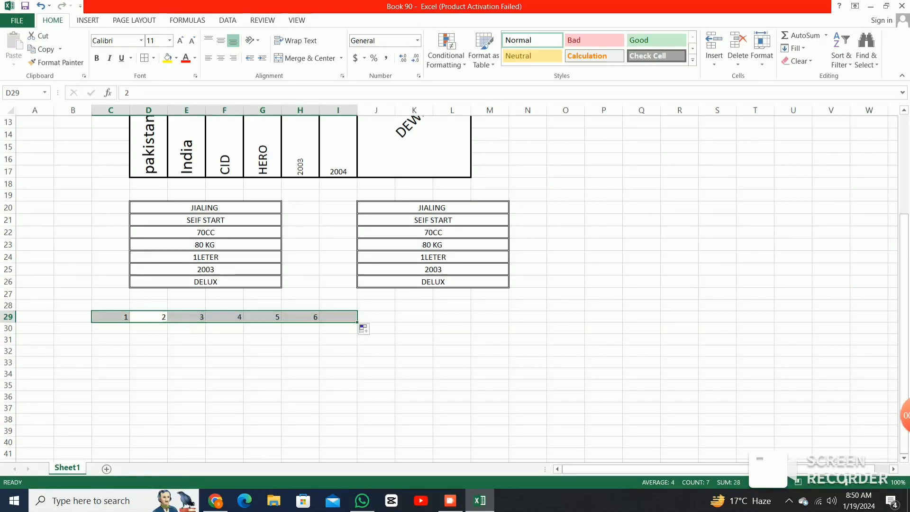
click(262, 351)
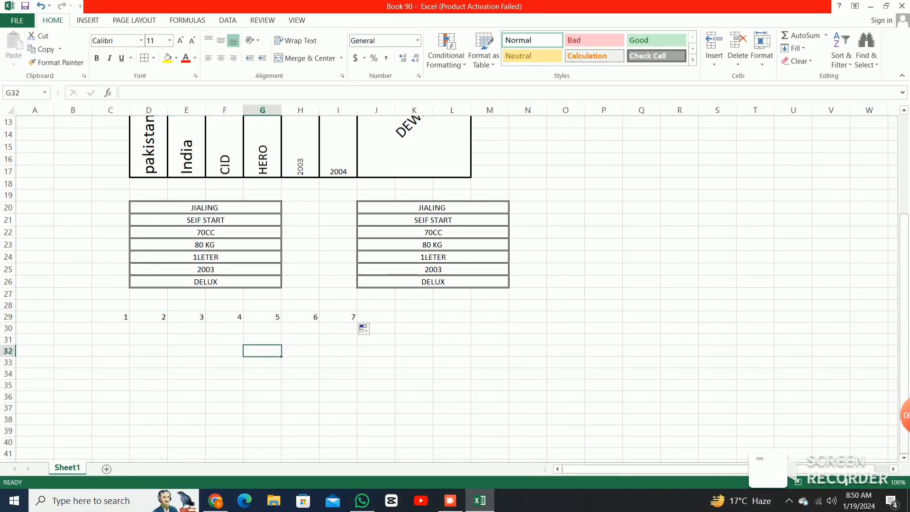
Enter 10 in C30 and 20 in D30, and extend the series across row 30 to I30 with AutoFill
click(110, 328)
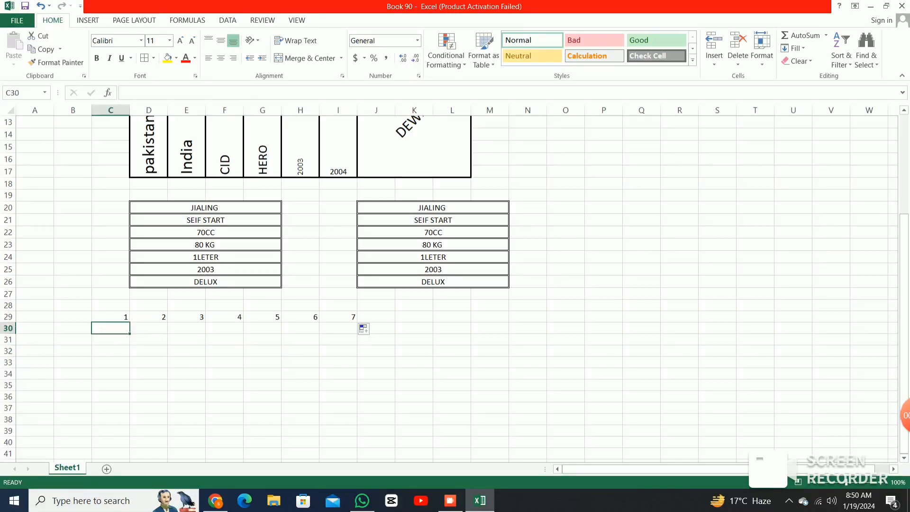
text(10)
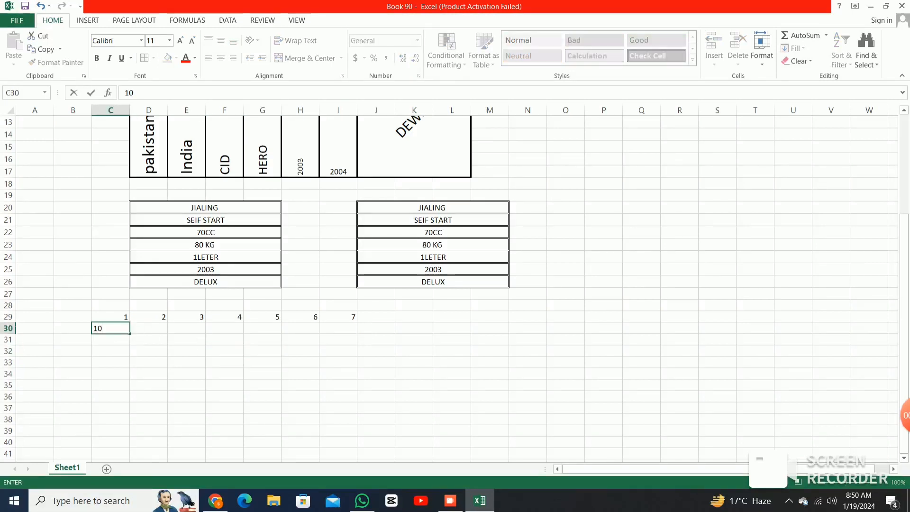
key(Tab)
text(20)
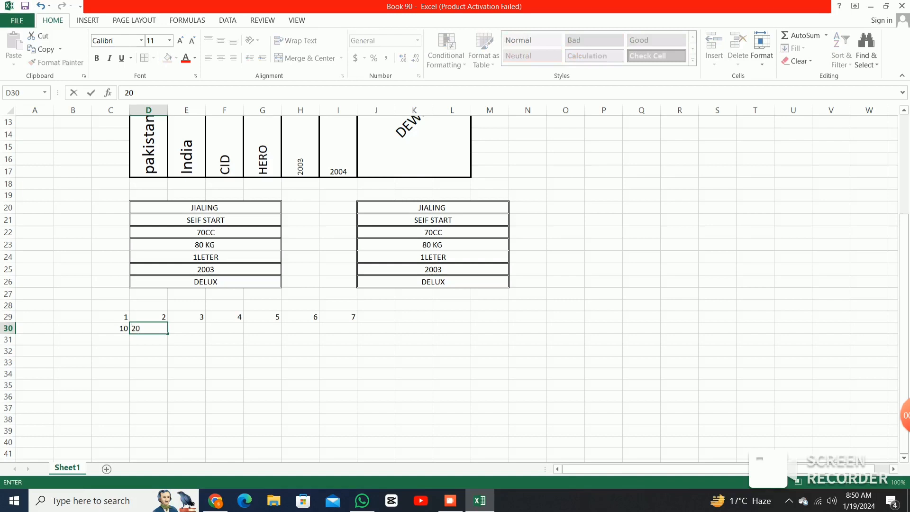
key(shift+Left)
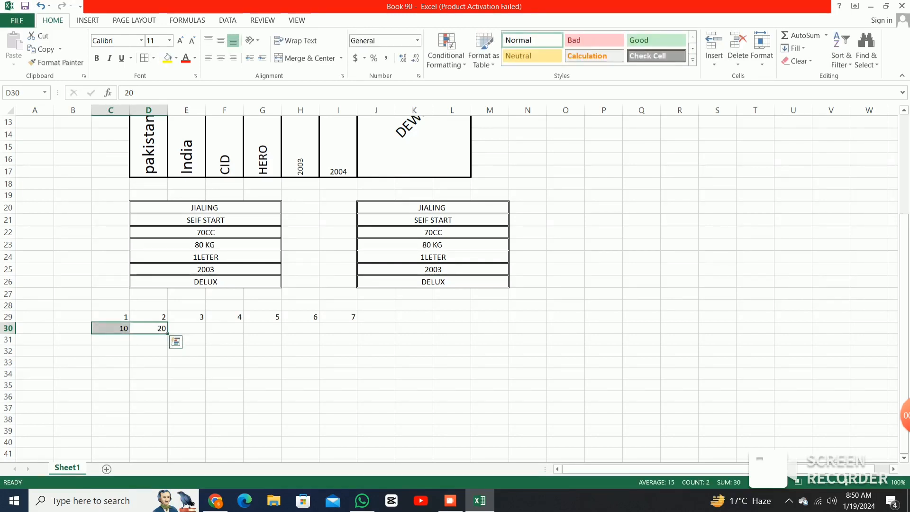
drag(168, 334, 357, 334)
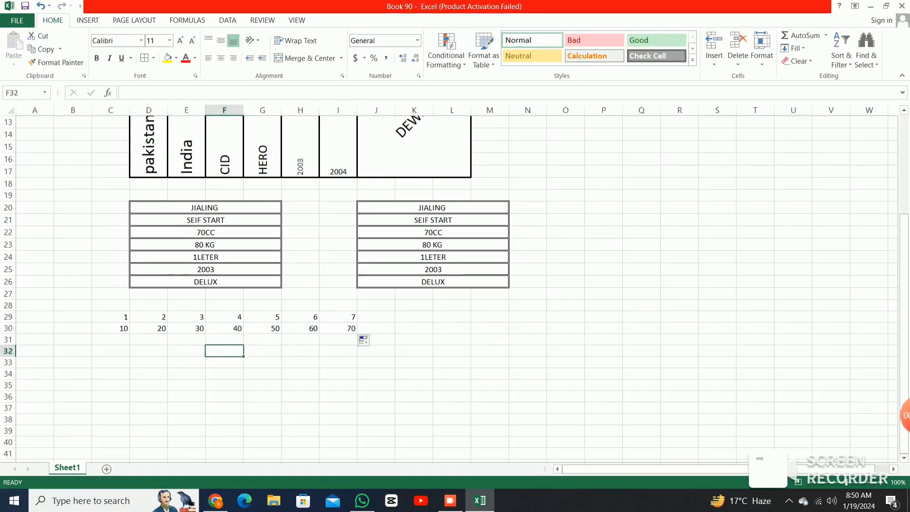
Enter MON in C31 and THU in D31, and extend the weekday series across row 31 to I31 with AutoFill
click(110, 340)
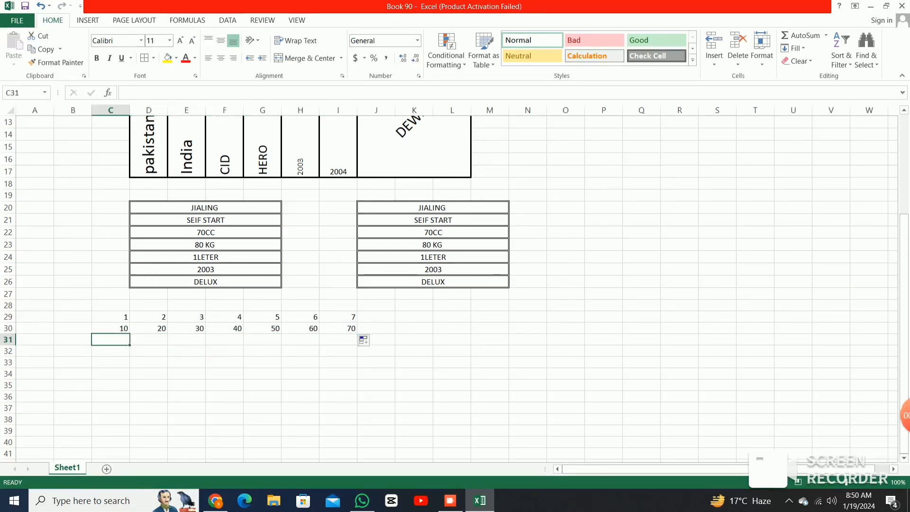
text(MO)
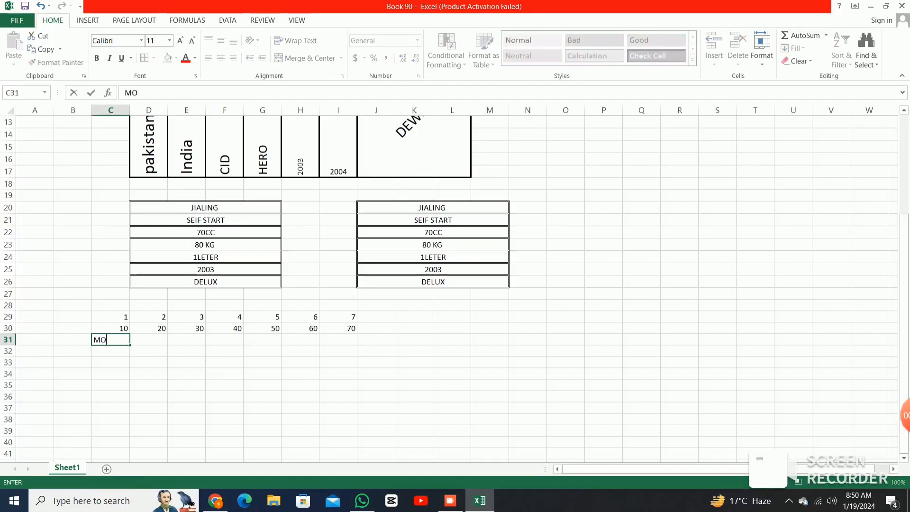
text(N)
key(Right)
text(TH)
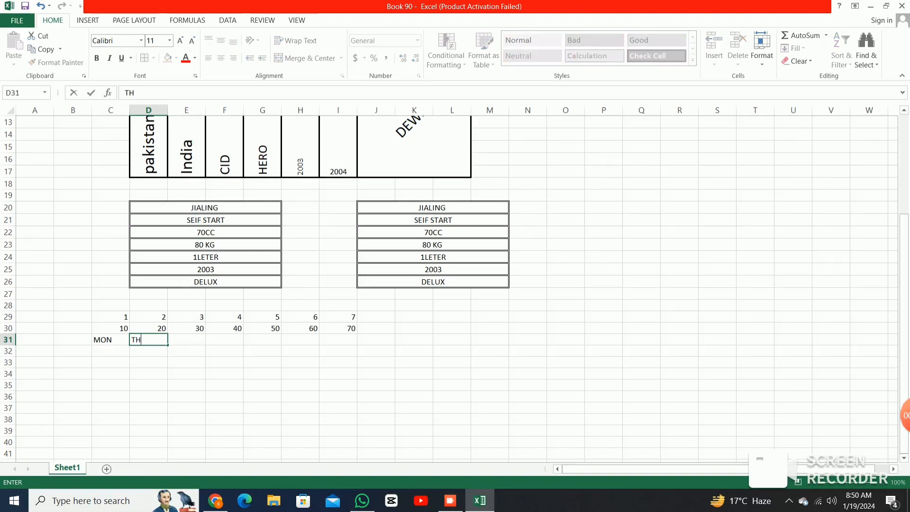
text(U)
key(shift+Left)
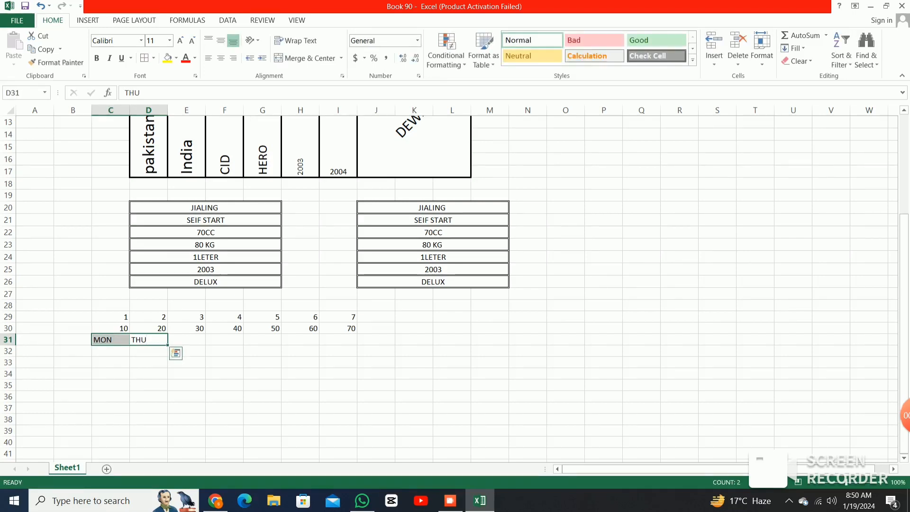
drag(168, 345, 356, 346)
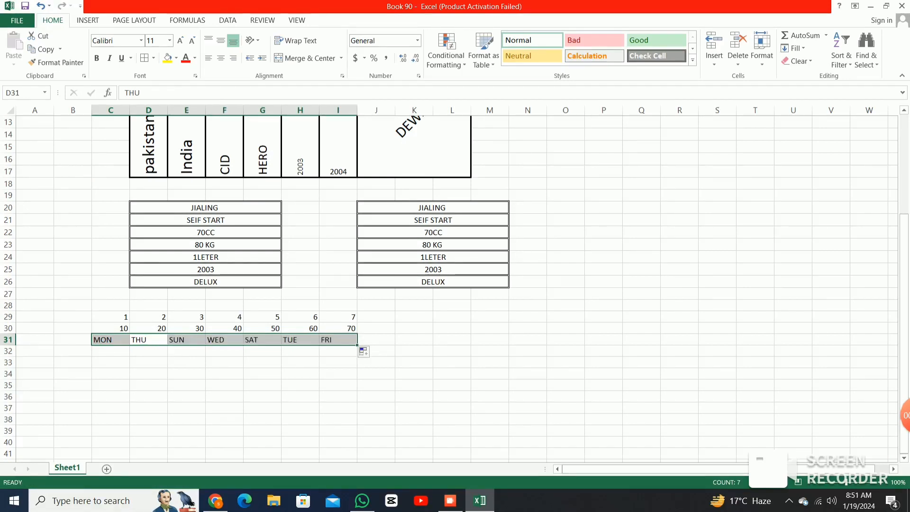
Apply thick borders around and between all cells of the number and weekday series in C29:I31
click(110, 351)
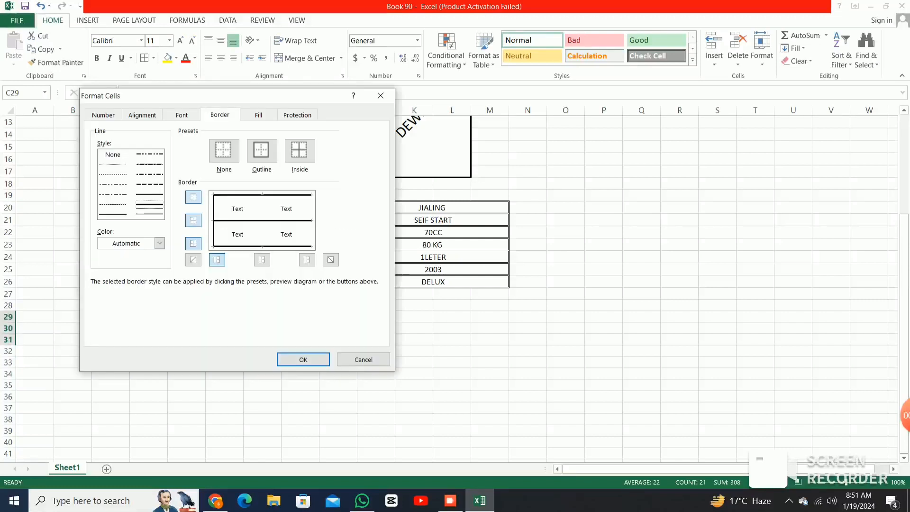
click(262, 260)
click(307, 260)
click(304, 359)
click(300, 377)
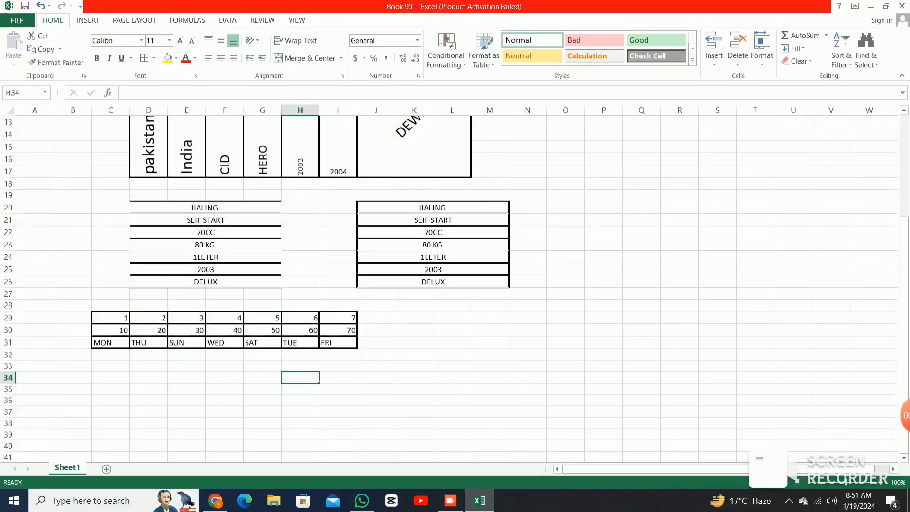
drag(224, 342, 111, 294)
click(300, 355)
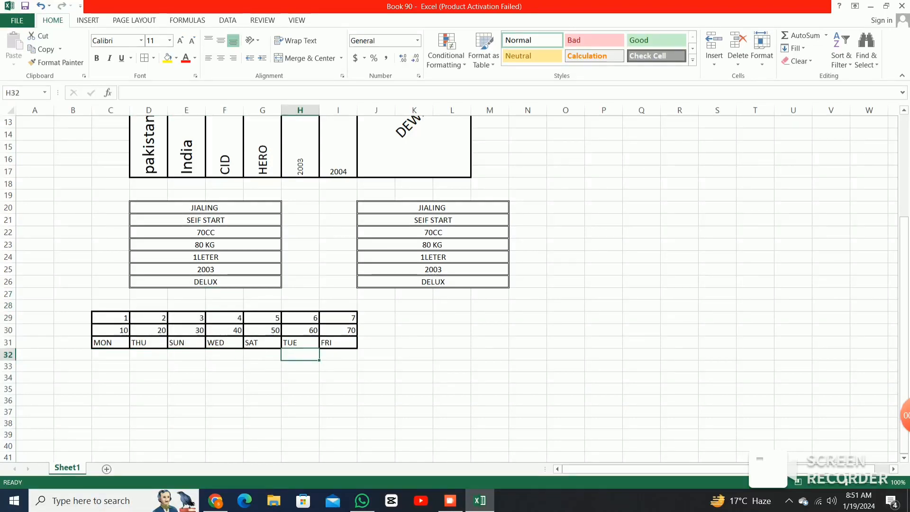
scroll(451, 284, up, 4)
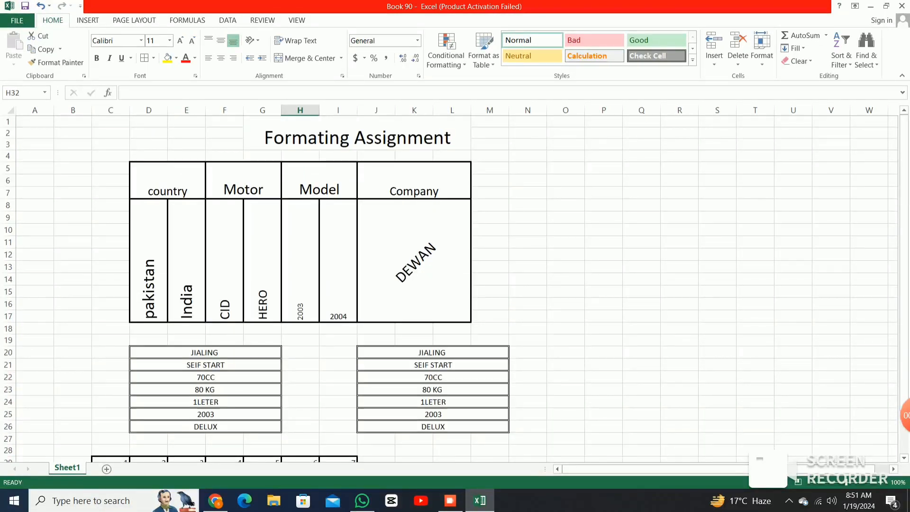
mouse_move(357, 134)
mouse_down()
mouse_move(357, 156)
mouse_move(357, 138)
mouse_up()
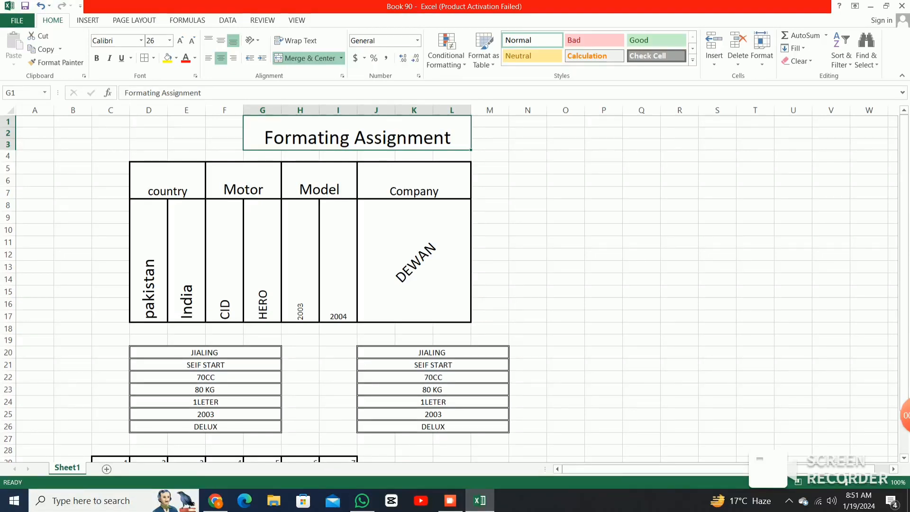
Minimize the workbook window to show the desktop
mouse_move(905, 415)
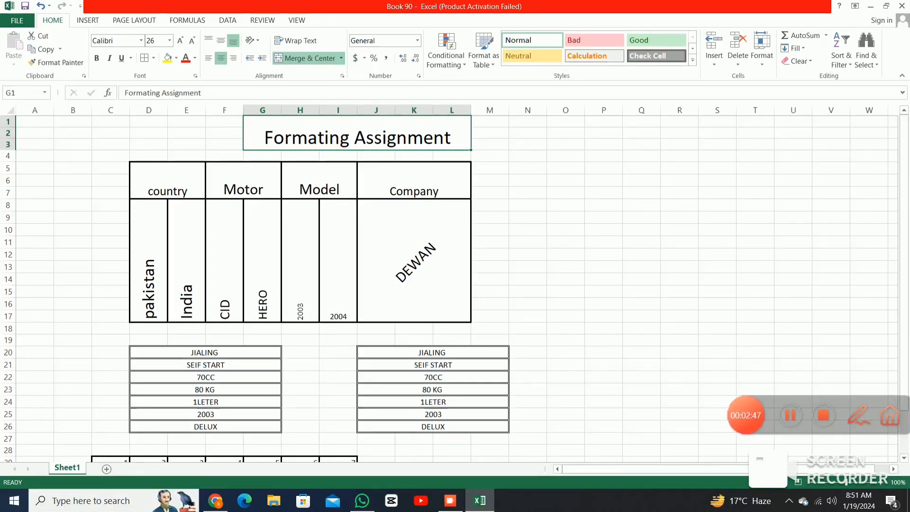
click(823, 415)
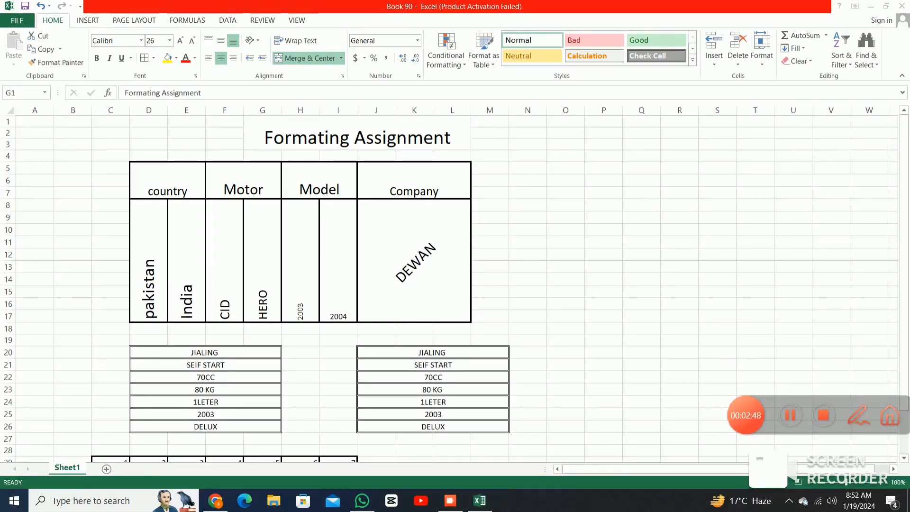
click(871, 7)
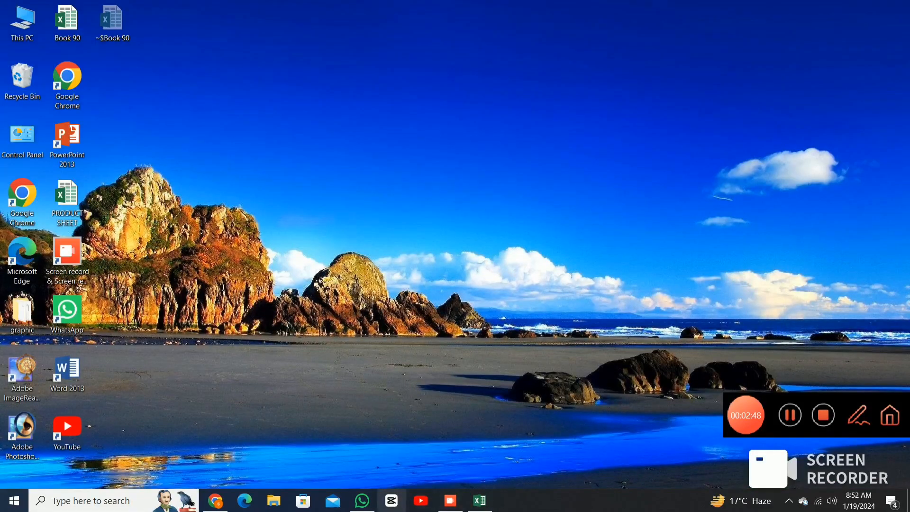